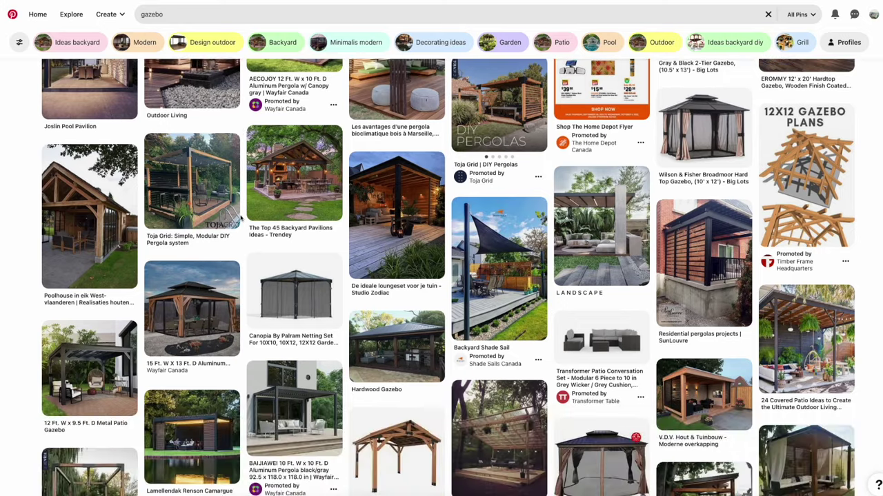
# - Open a gazebo result pin, then a related pin from 'More like this', scrolling through each
pyautogui.click(93, 238)
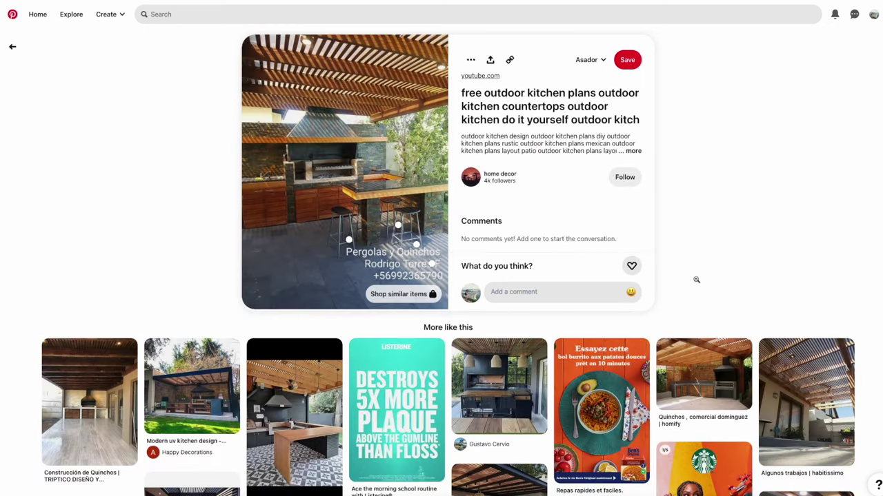
pyautogui.scroll(-1, 697, 280)
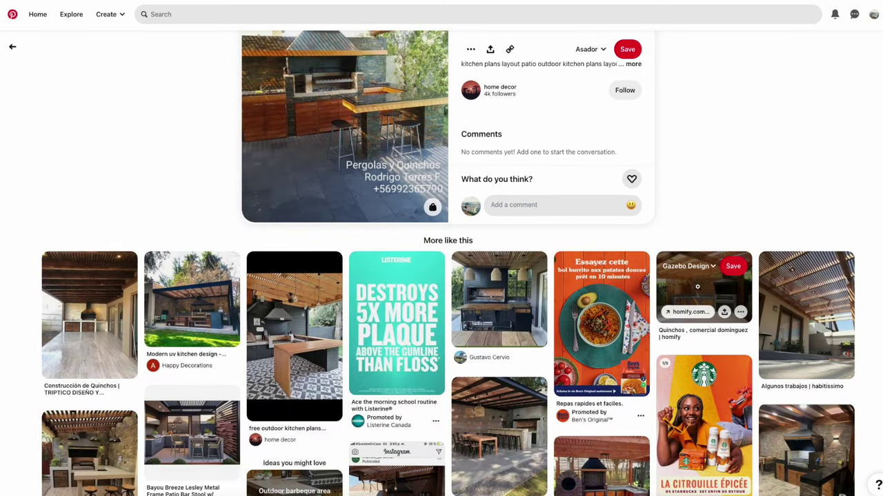
pyautogui.click(696, 286)
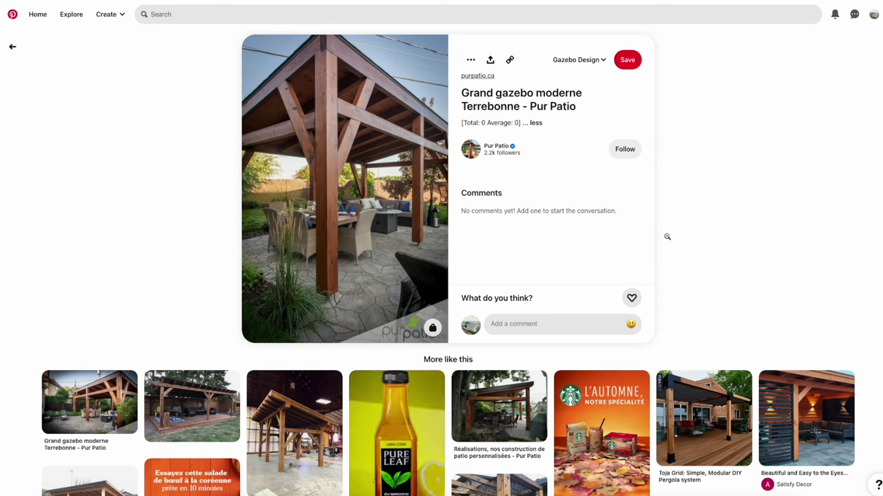
pyautogui.scroll(-2, 666, 237)
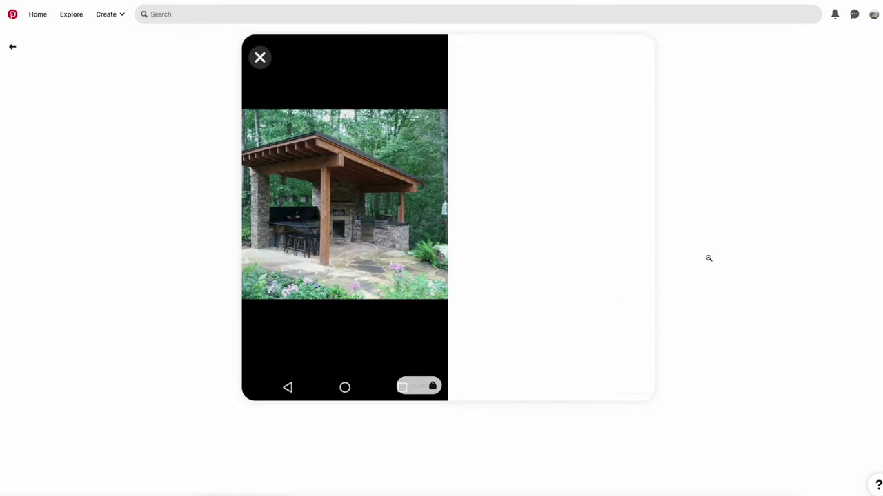
pyautogui.scroll(-2, 708, 258)
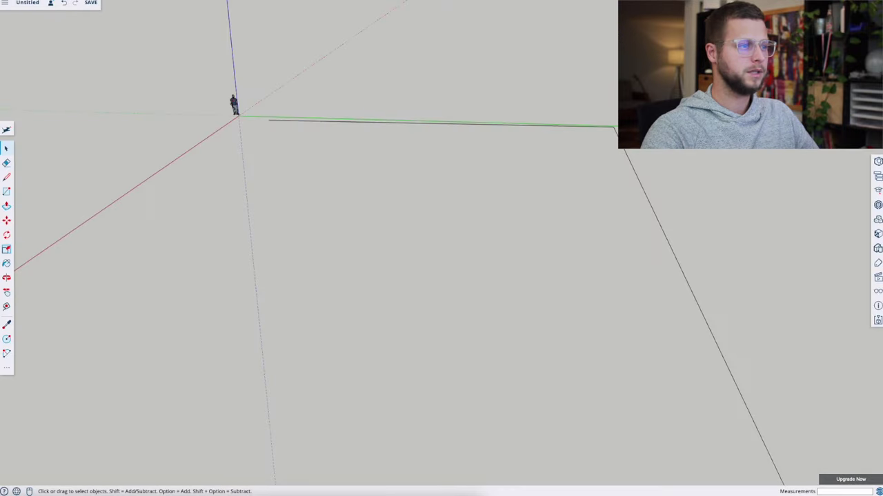
# - Draw a 28' by 14' rectangle for the base
pyautogui.press('r')
pyautogui.click(313, 172)
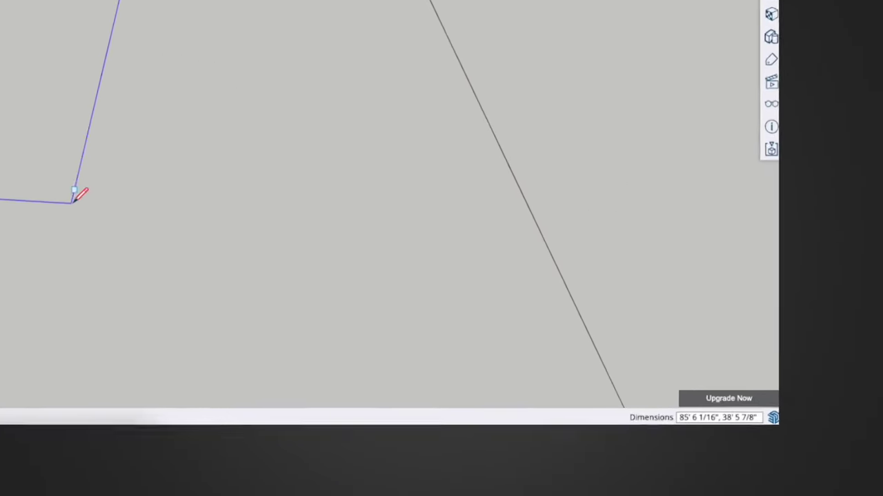
pyautogui.write('28')
pyautogui.write("',14'")
pyautogui.press('Return')
# - Push/Pull the rectangle up into a 2-inch-thick slab
pyautogui.press('p')
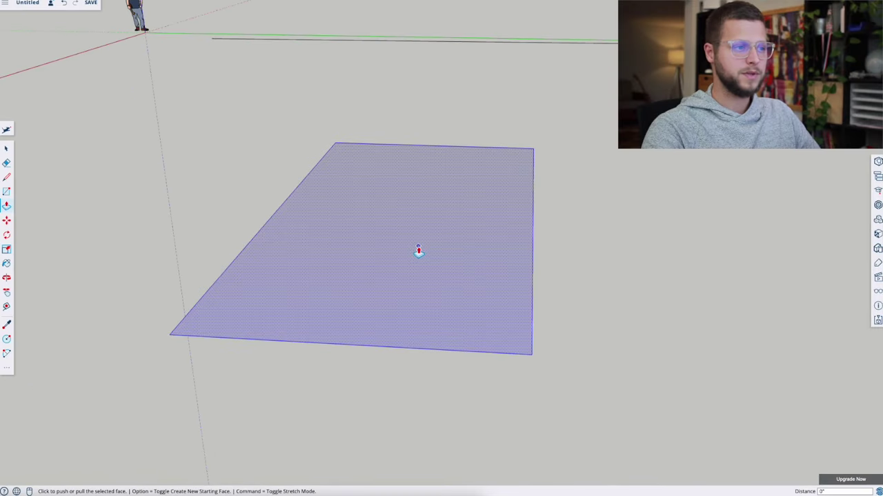
pyautogui.click(419, 252)
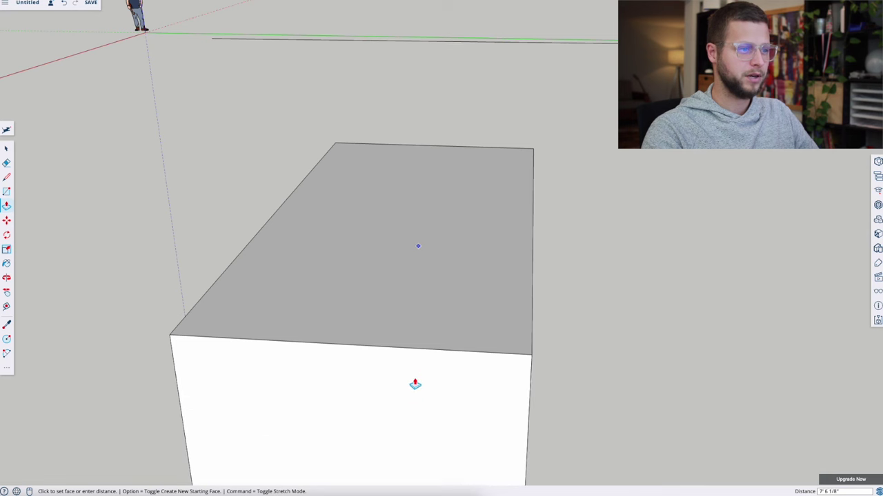
pyautogui.click(435, 238)
pyautogui.click(435, 238)
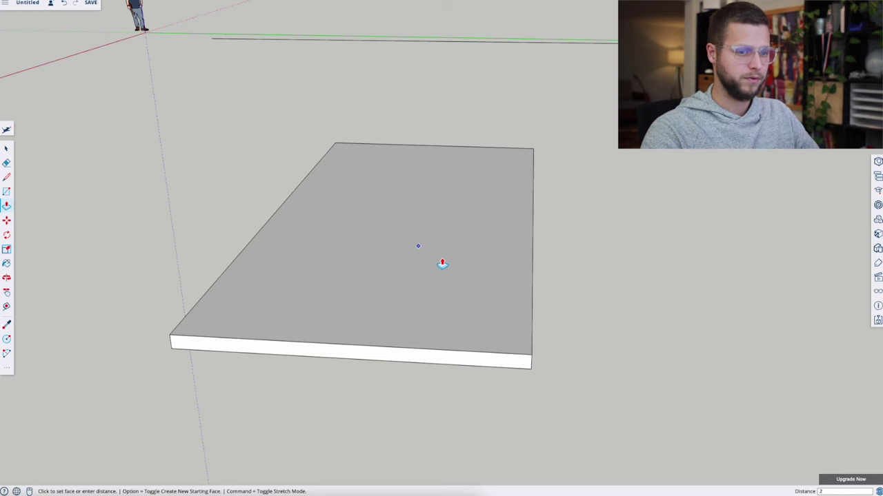
pyautogui.press('Return')
# - Make the slab a group and view it from above
pyautogui.moveTo(443, 268); pyautogui.dragTo(443, 347, button='middle')
pyautogui.click(461, 302)
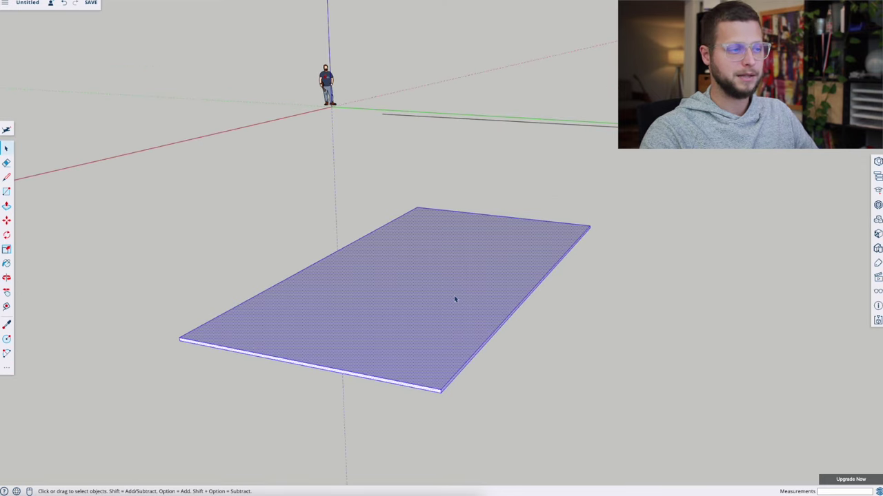
pyautogui.rightClick(454, 298)
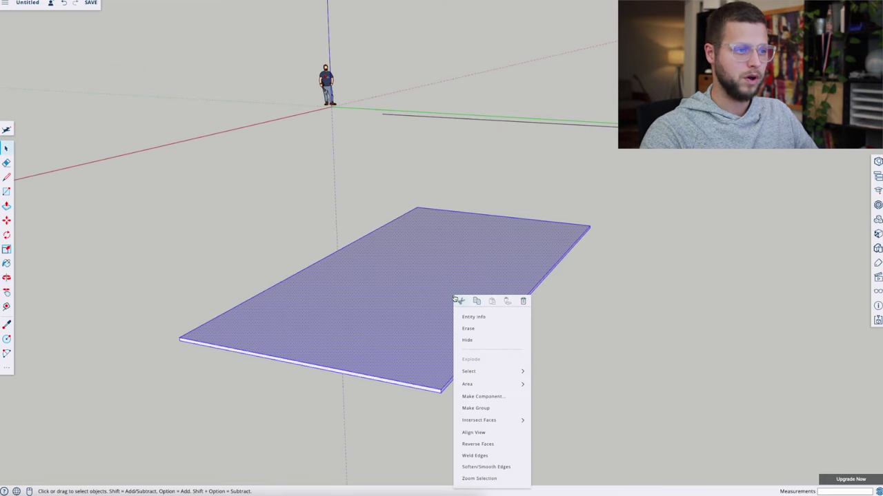
pyautogui.click(476, 408)
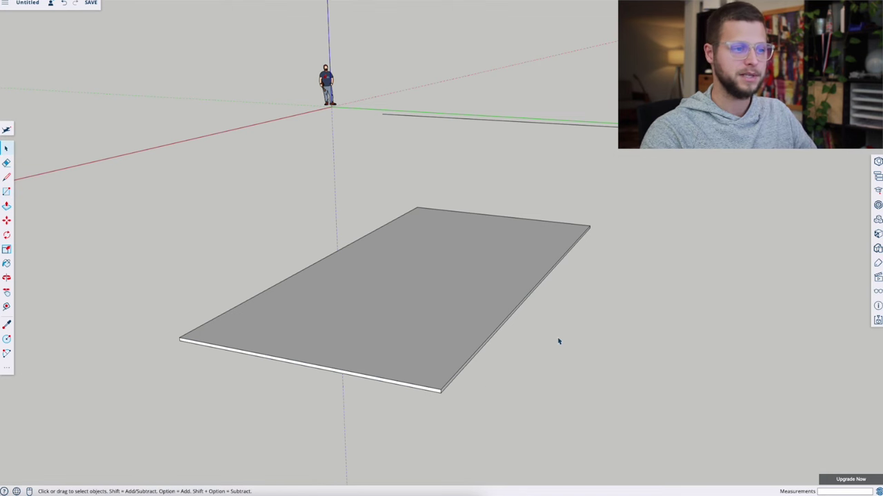
pyautogui.moveTo(557, 340); pyautogui.dragTo(609, 245, button='middle')
pyautogui.moveTo(470, 274); pyautogui.dragTo(504, 301, button='middle')
# - Measure 14' across the slab and place guides inset from its top edge, one at 1 m
pyautogui.press('t')
pyautogui.click(316, 270)
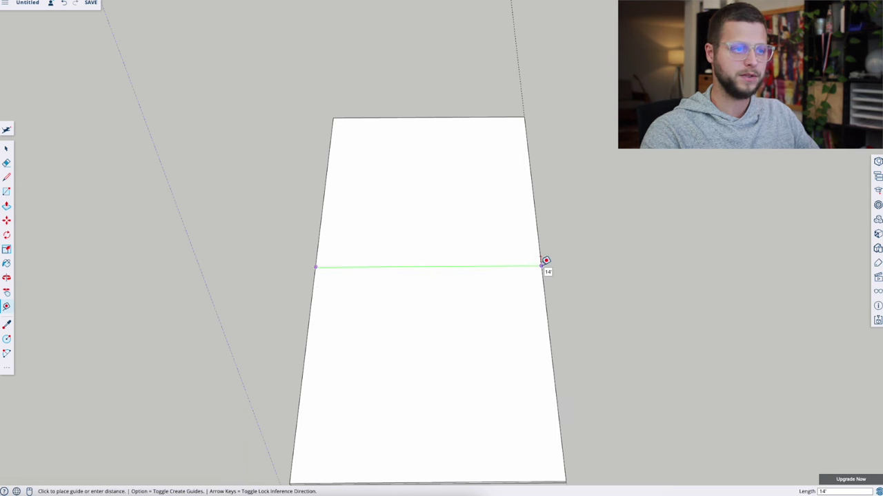
pyautogui.click(546, 261)
pyautogui.click(428, 118)
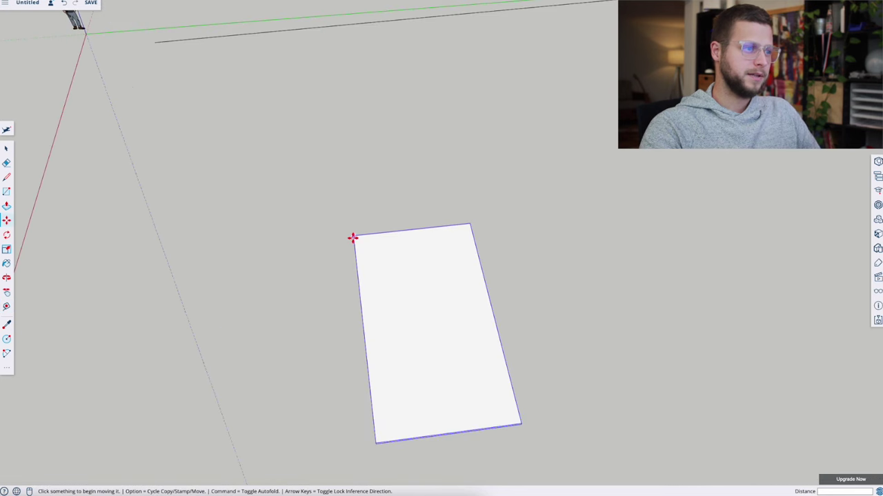
pyautogui.click(352, 238)
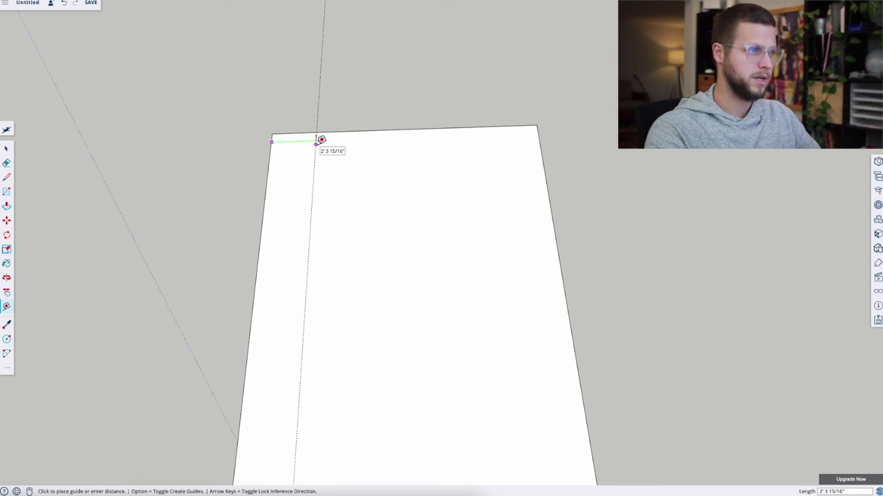
pyautogui.click(309, 133)
pyautogui.write('1m')
pyautogui.press('Return')
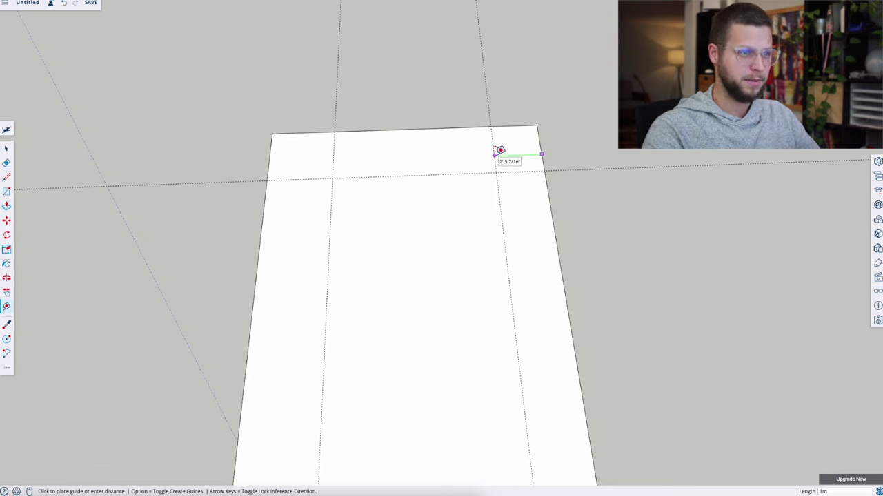
# - Inside the slab group, draw a tangent corner circle and erase the inner arcs
pyautogui.moveTo(498, 147); pyautogui.dragTo(407, 249, button='middle')
pyautogui.doubleClick(407, 250)
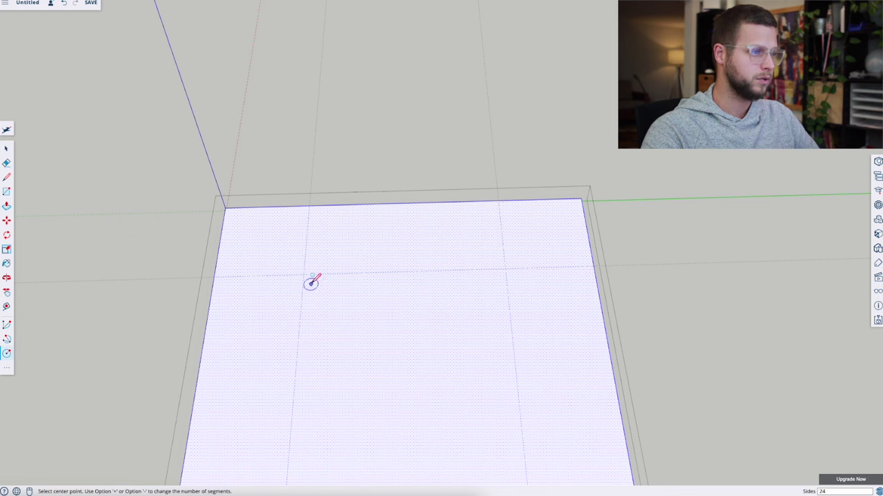
pyautogui.click(314, 203)
pyautogui.press('space')
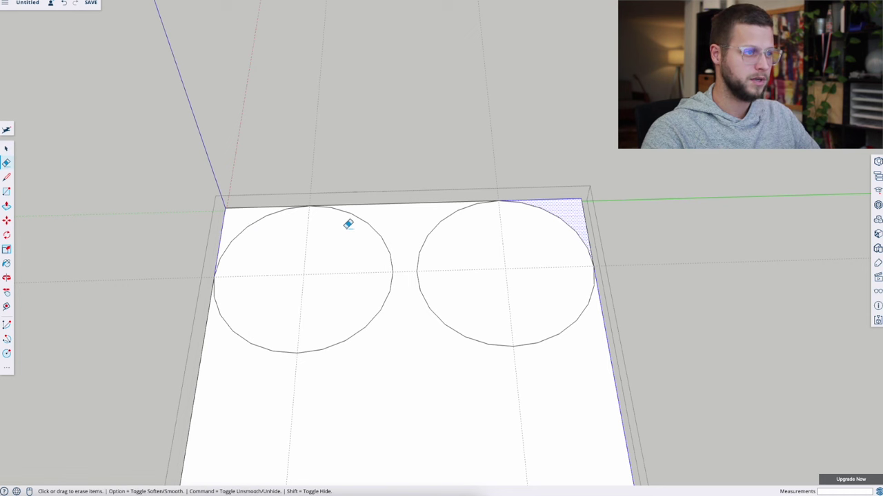
pyautogui.moveTo(352, 222); pyautogui.dragTo(377, 219)
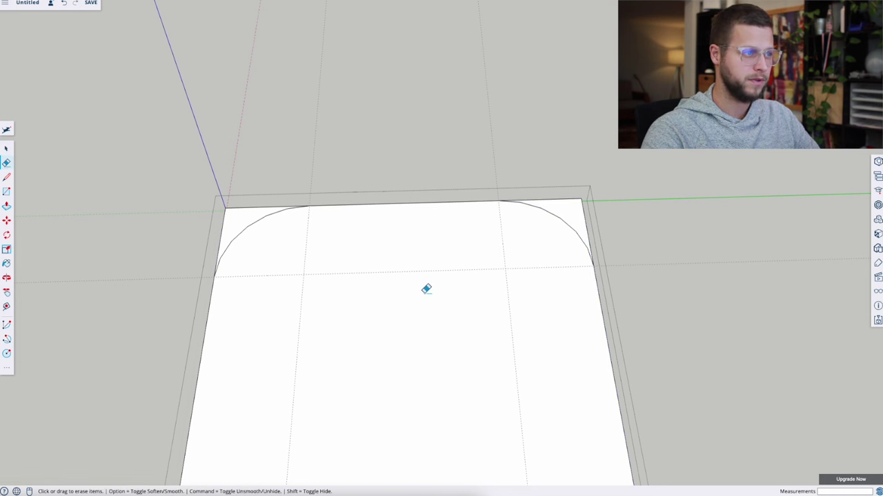
# - Push away the left and right corner scraps and draw circles at the bottom corners
pyautogui.press('p')
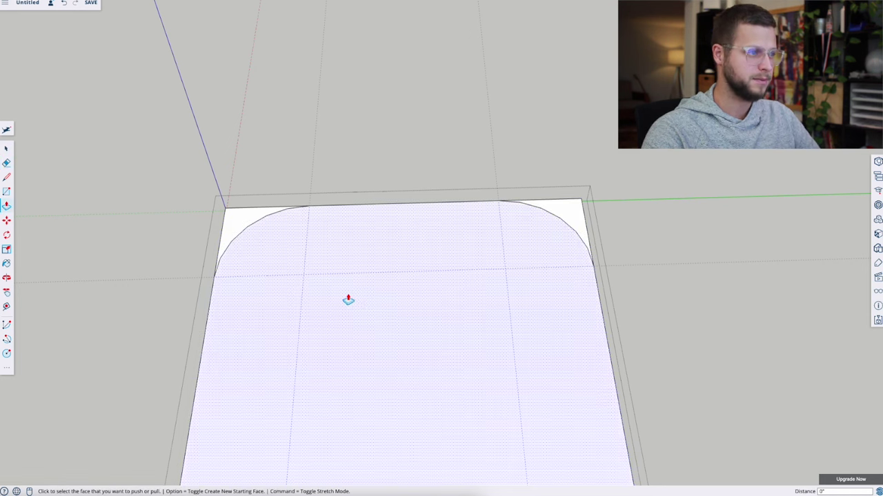
pyautogui.click(234, 227)
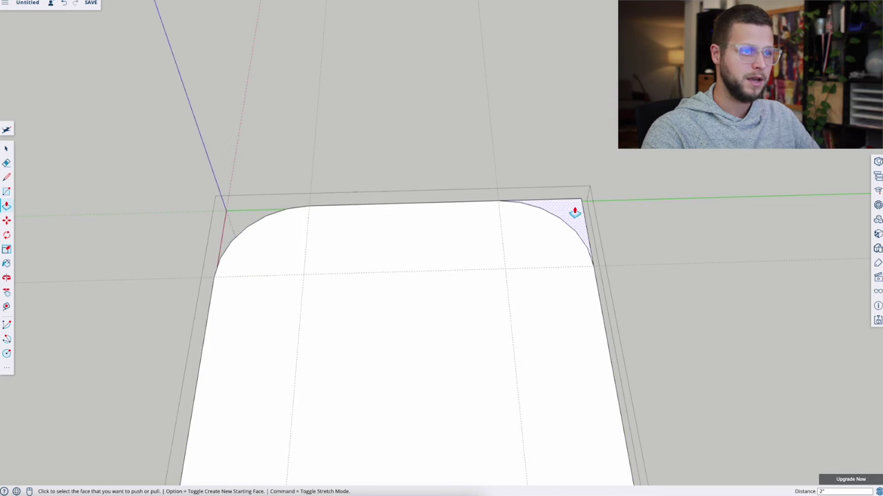
pyautogui.click(574, 228)
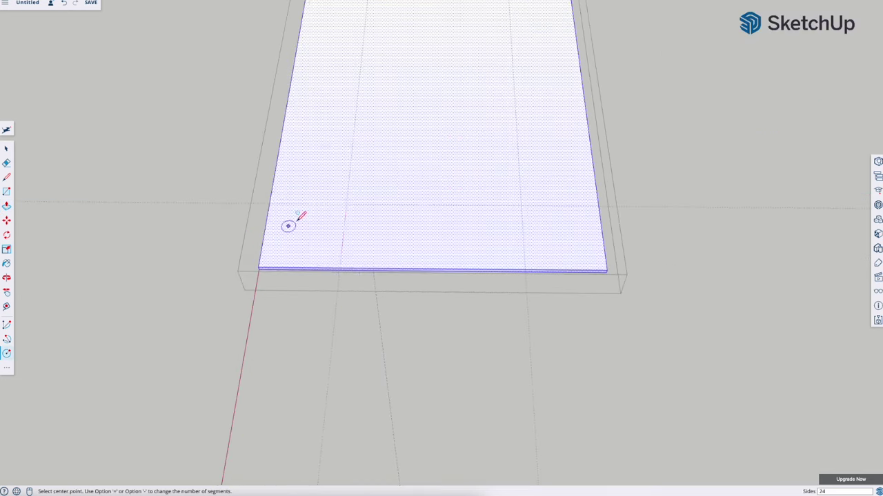
pyautogui.click(521, 206)
pyautogui.click(525, 268)
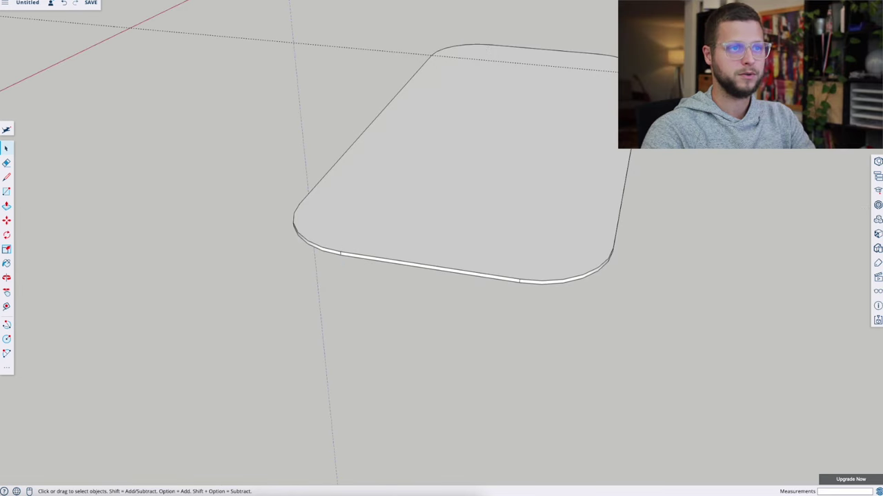
pyautogui.moveTo(601, 75); pyautogui.dragTo(496, 309, button='middle')
# - Paint the rounded board with the Water Sparkling texture from the Water materials
pyautogui.press('space')
pyautogui.click(413, 281)
pyautogui.click(878, 235)
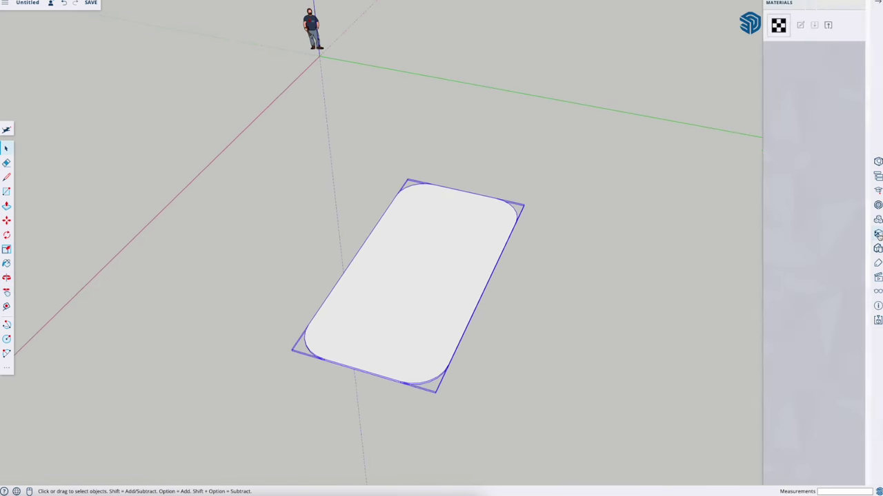
pyautogui.click(839, 47)
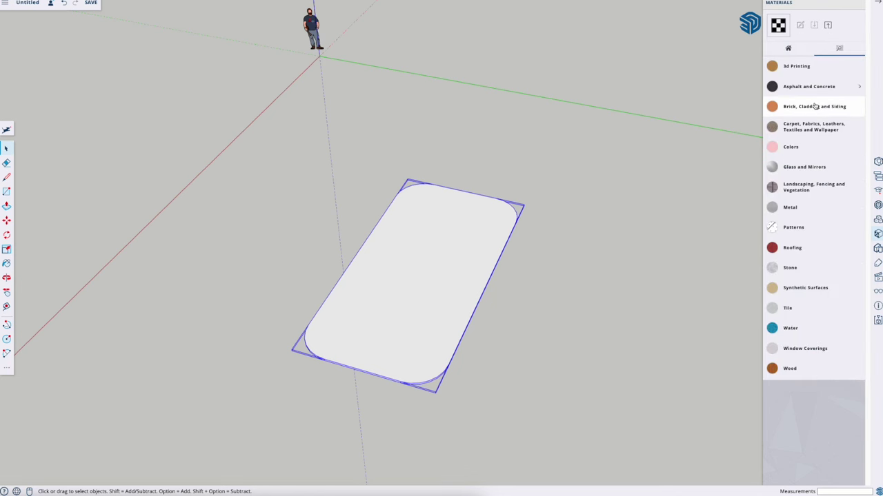
pyautogui.click(803, 328)
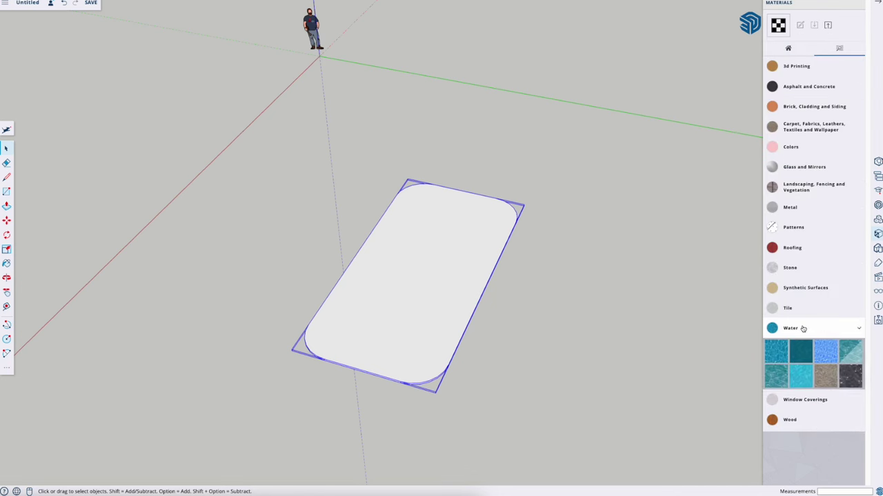
pyautogui.click(775, 351)
pyautogui.click(449, 295)
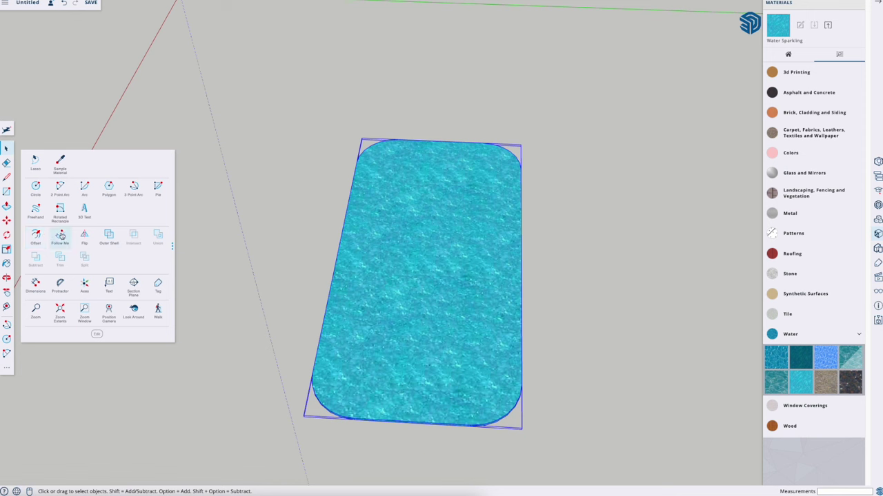
# - Offset the water face's outline outward and raise the ring into a border
pyautogui.click(35, 236)
pyautogui.click(484, 191)
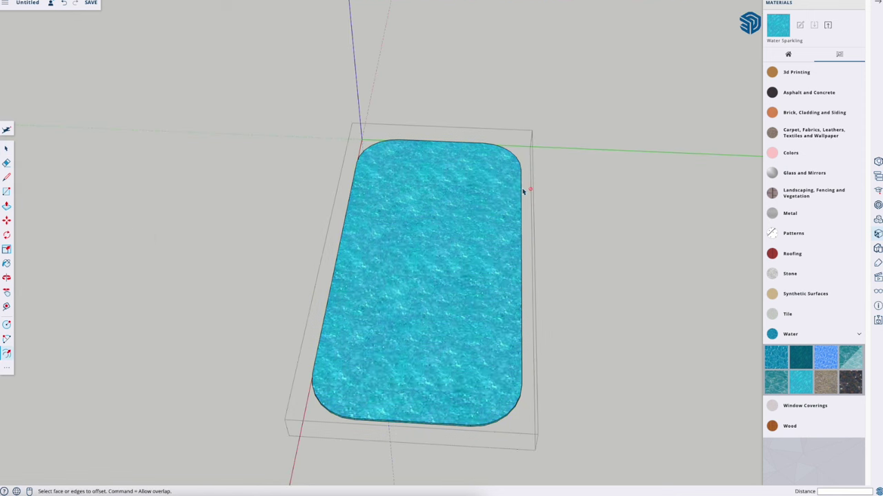
pyautogui.click(521, 188)
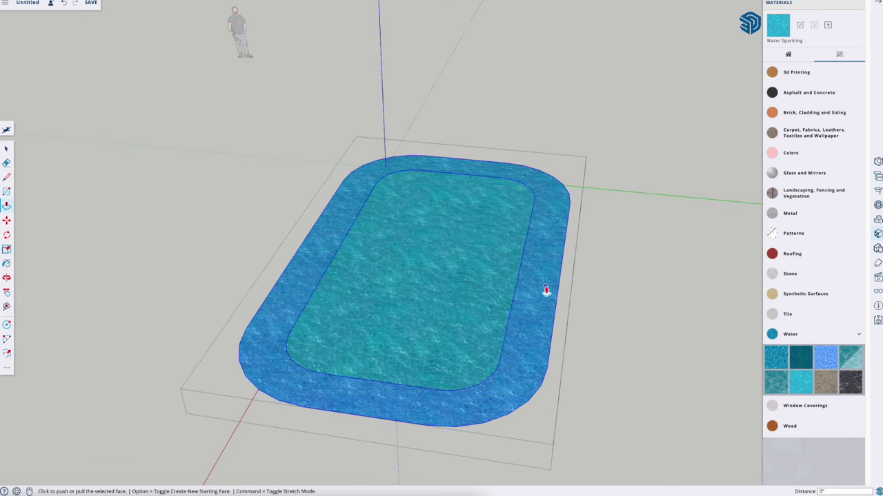
pyautogui.click(546, 291)
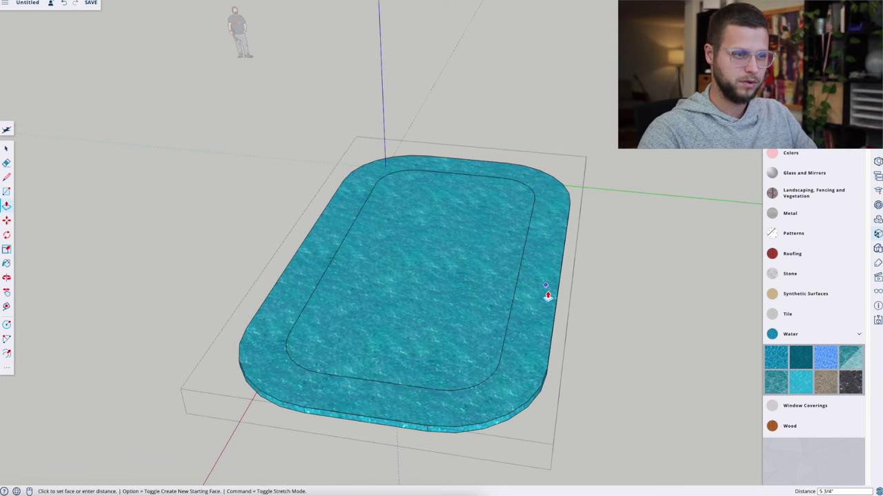
pyautogui.click(559, 256)
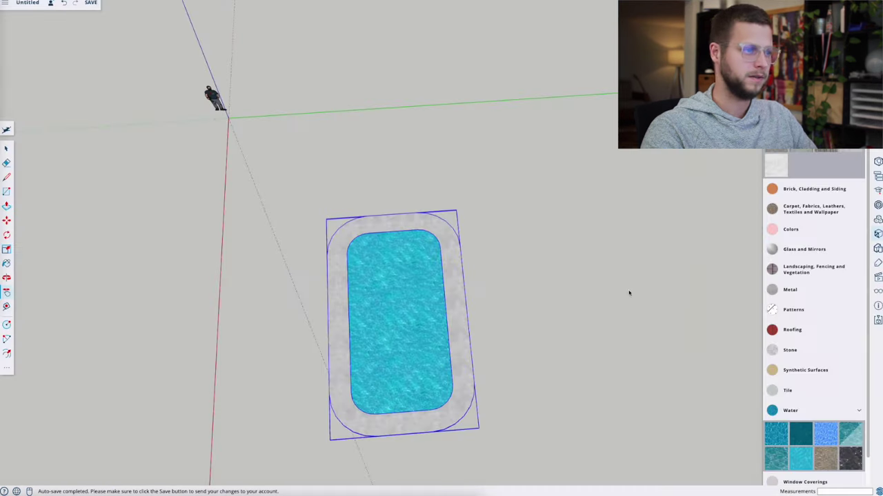
# - Place two guides extending upward from the pool's top edge
pyautogui.scroll(2, 462, 181)
pyautogui.press('t')
pyautogui.click(459, 186)
pyautogui.click(472, 104)
pyautogui.click(515, 187)
pyautogui.click(528, 134)
# - Add a guide off the pool's left edge and start a boundary line at the guide point
pyautogui.keyDown('shift'); pyautogui.moveTo(528, 134); pyautogui.dragTo(463, 267, button='middle'); pyautogui.keyUp('shift')
pyautogui.click(455, 180)
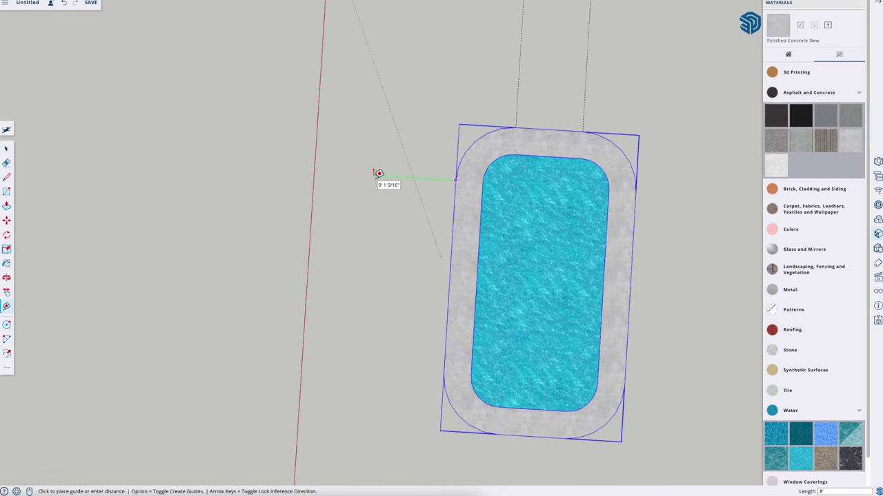
pyautogui.click(379, 174)
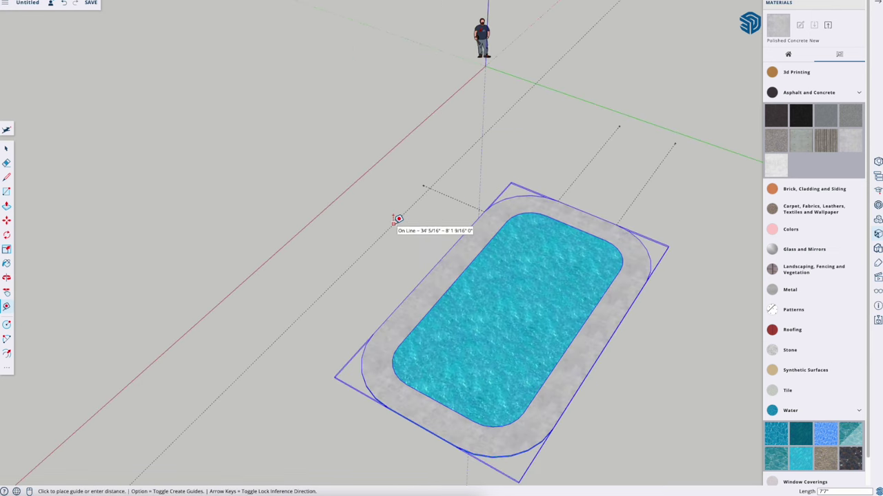
pyautogui.click(393, 224)
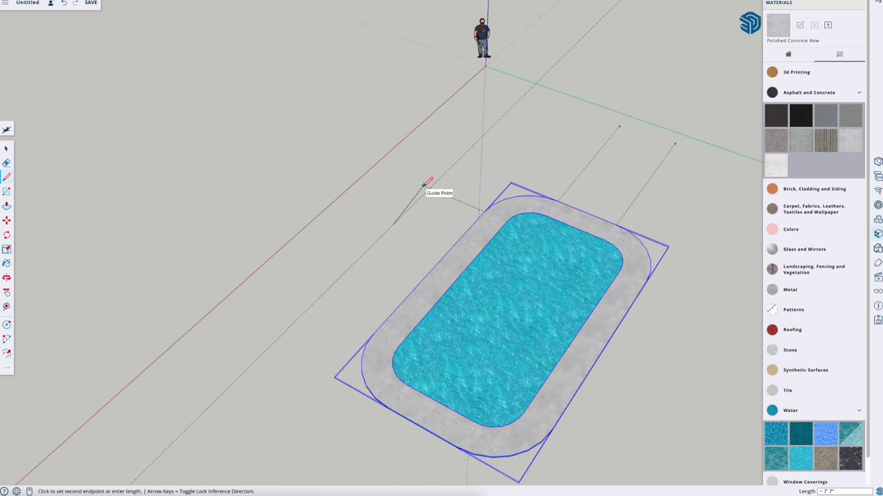
pyautogui.moveTo(430, 191)
pyautogui.mouseDown(button='middle')
pyautogui.moveTo(518, 103)
pyautogui.moveTo(371, 215)
pyautogui.moveTo(433, 210)
pyautogui.moveTo(526, 156)
pyautogui.moveTo(321, 142)
pyautogui.mouseUp(button='middle')
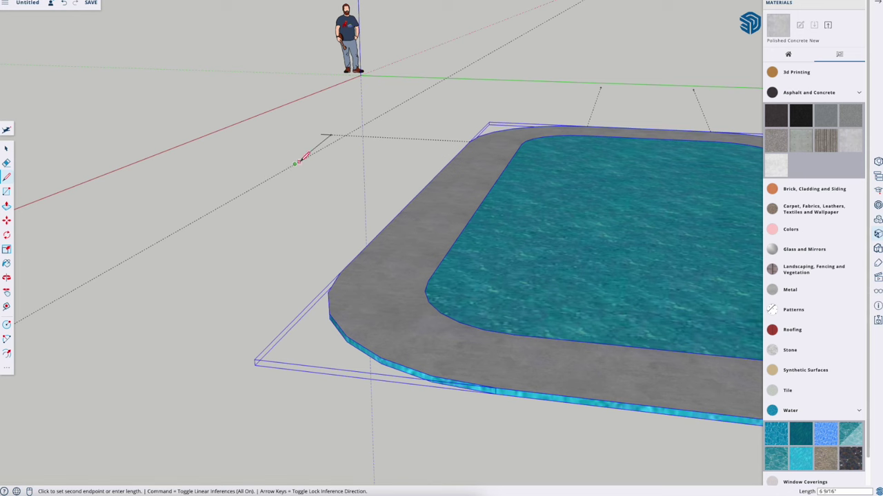
pyautogui.moveTo(319, 143); pyautogui.dragTo(344, 146, button='middle')
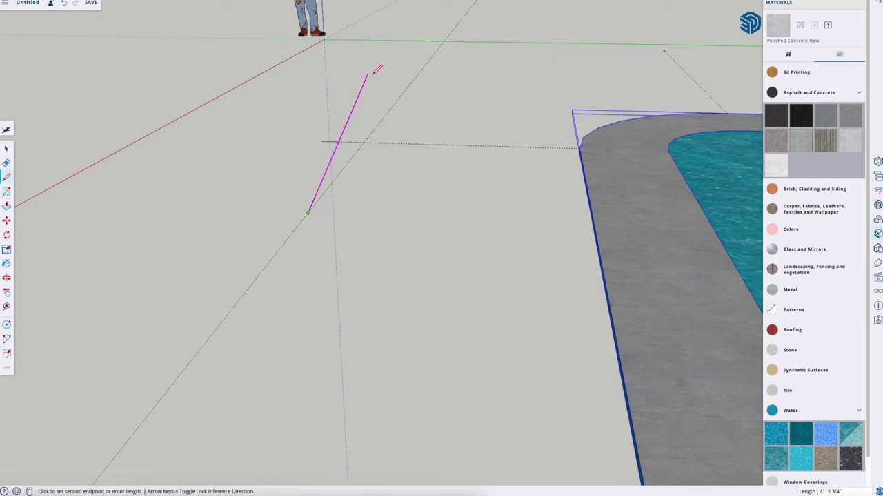
# - Finish the first boundary line and begin another at the left guide
pyautogui.click(390, 23)
pyautogui.press('Escape')
pyautogui.moveTo(370, 144); pyautogui.dragTo(379, 245, button='middle')
pyautogui.scroll(-6, 379, 245)
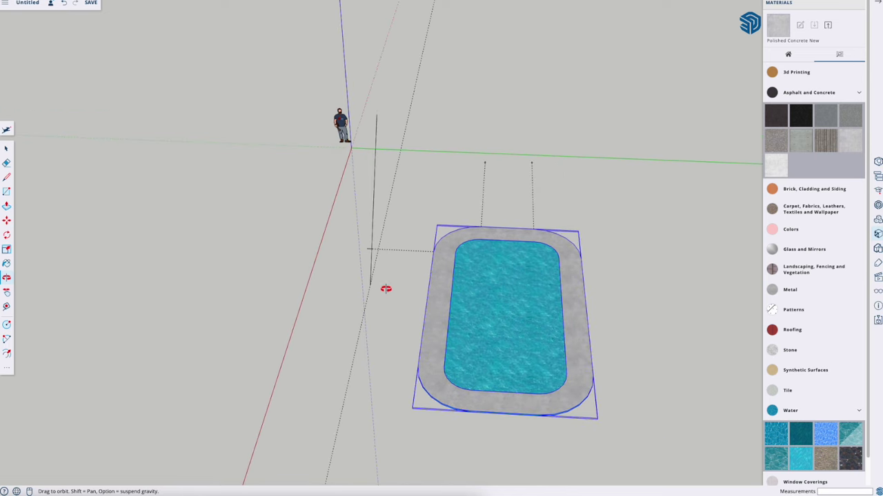
pyautogui.click(372, 248)
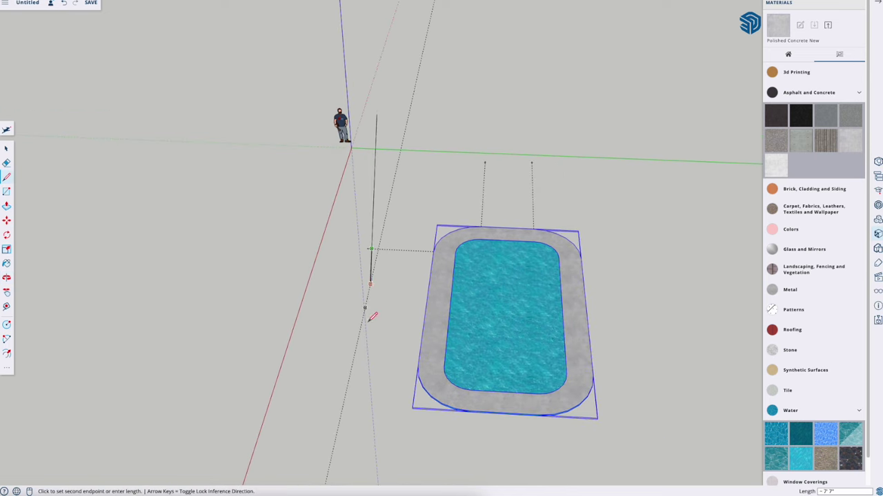
pyautogui.scroll(3, 368, 437)
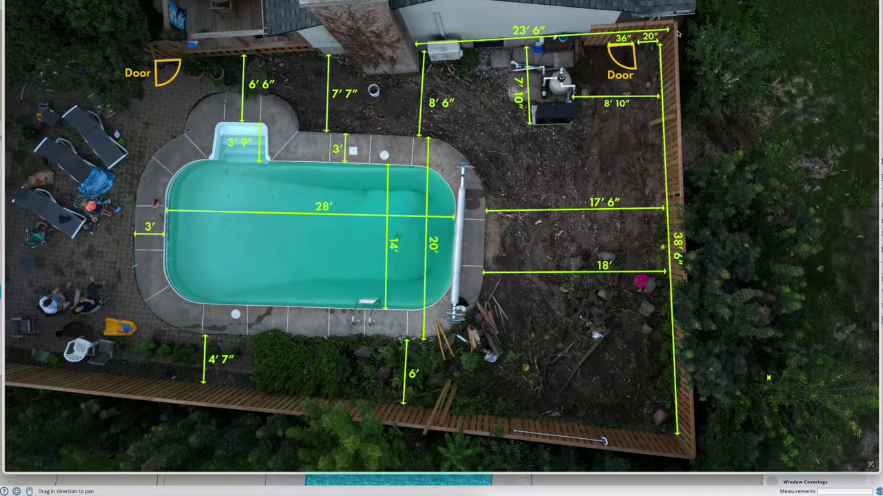
# - Draw the boundary line across the top guides and extend it along the axis
pyautogui.click(374, 181)
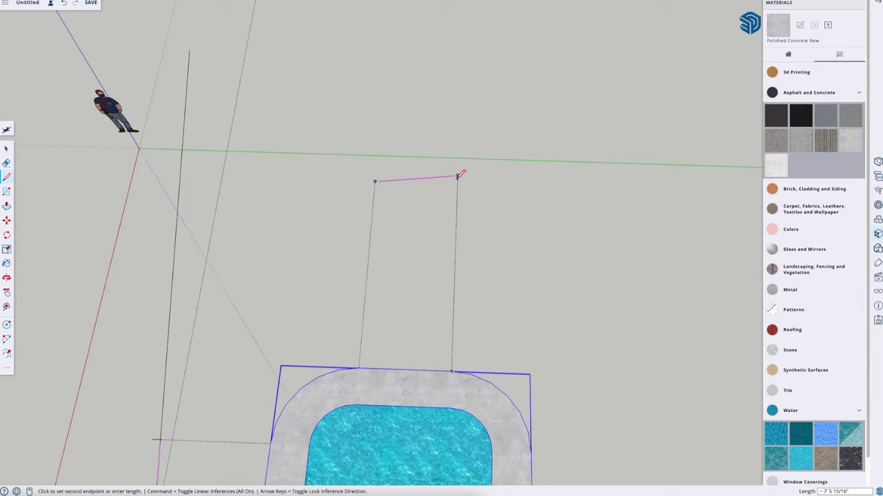
pyautogui.click(458, 179)
pyautogui.moveTo(462, 184)
pyautogui.mouseDown(button='middle')
pyautogui.moveTo(449, 187)
pyautogui.moveTo(449, 69)
pyautogui.moveTo(474, 207)
pyautogui.moveTo(457, 214)
pyautogui.mouseUp(button='middle')
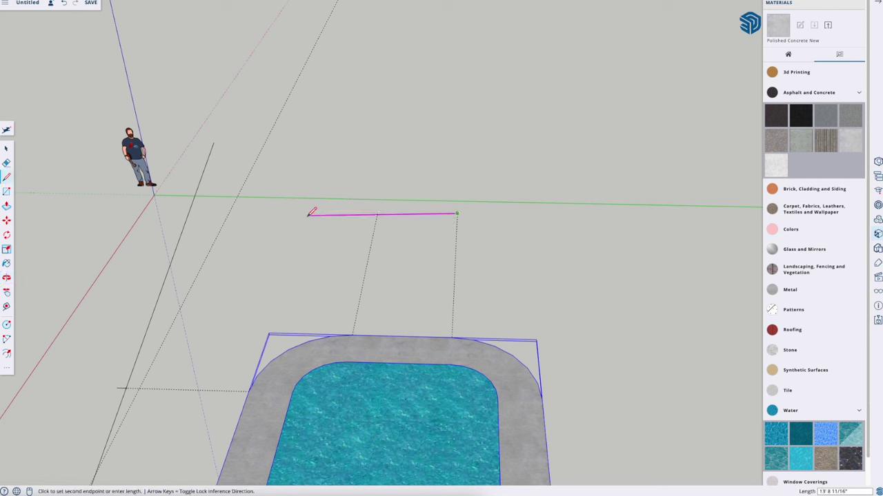
pyautogui.click(83, 219)
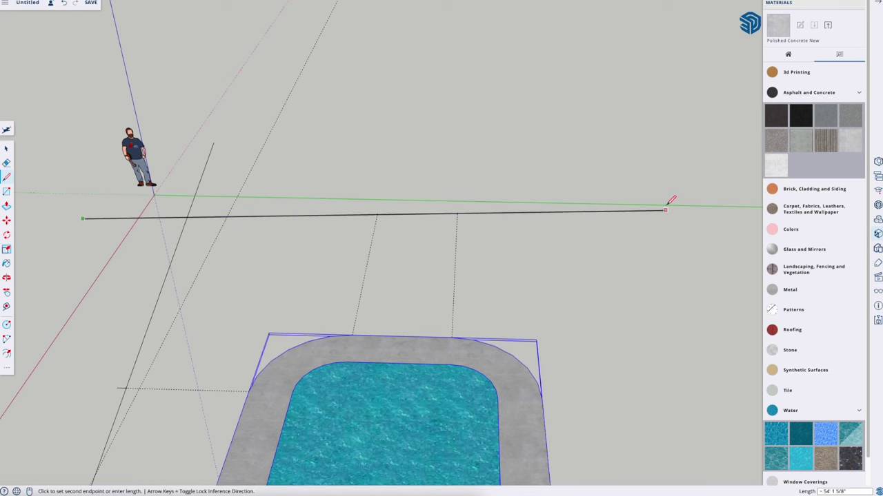
pyautogui.moveTo(729, 205); pyautogui.dragTo(400, 292, button='middle')
# - Draw an edge down along the pool's right side and center the pool in a top view
pyautogui.press('t')
pyautogui.press('l')
pyautogui.click(452, 314)
pyautogui.click(446, 438)
pyautogui.moveTo(473, 58); pyautogui.dragTo(434, 184, button='middle')
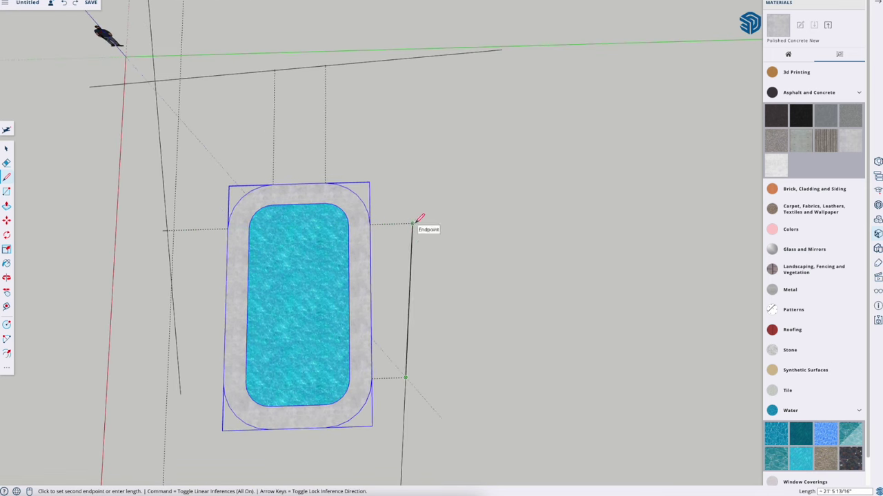
pyautogui.keyDown('shift'); pyautogui.moveTo(423, 56); pyautogui.dragTo(506, 228, button='middle'); pyautogui.keyUp('shift')
# - Tilt to a low perspective of the pool and get the Eraser ready for stray boundary edges
pyautogui.press('space')
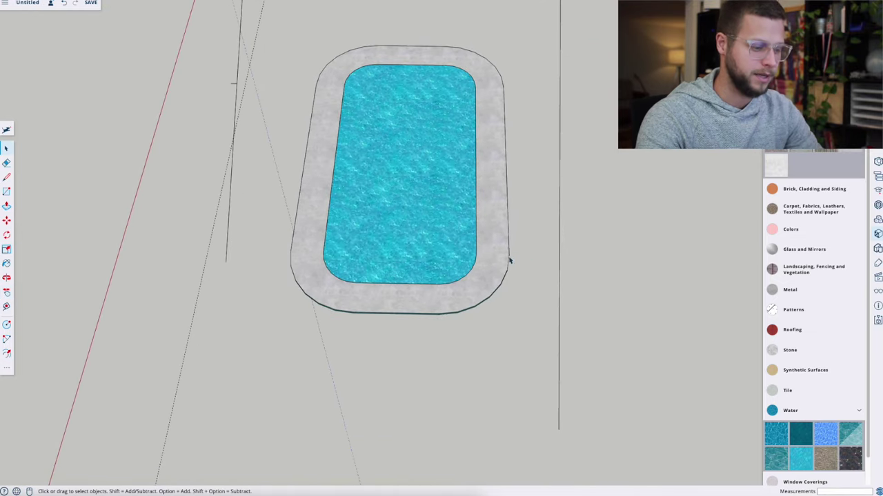
pyautogui.moveTo(508, 262); pyautogui.dragTo(390, 154, button='middle')
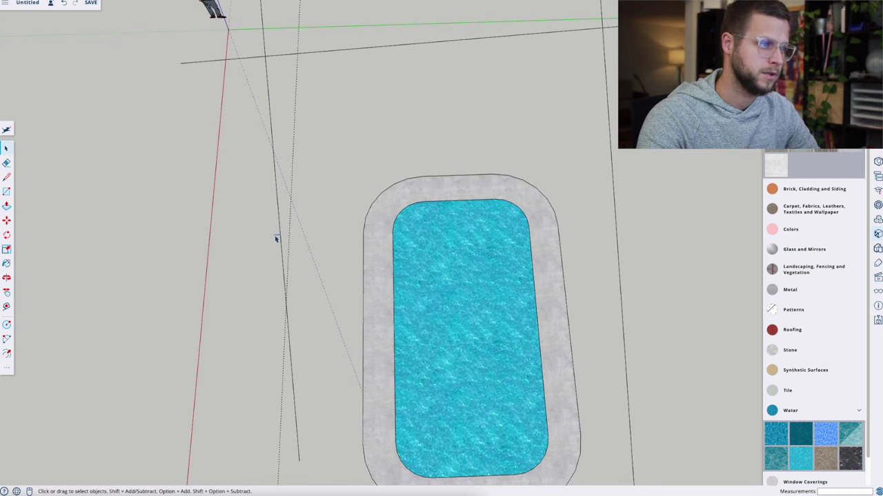
pyautogui.moveTo(355, 275); pyautogui.dragTo(345, 127, button='middle')
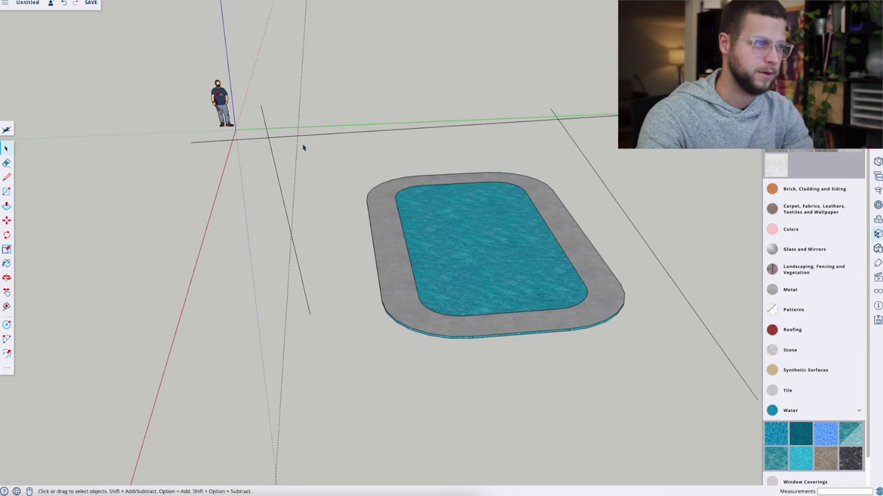
pyautogui.scroll(5, 306, 163)
pyautogui.press('e')
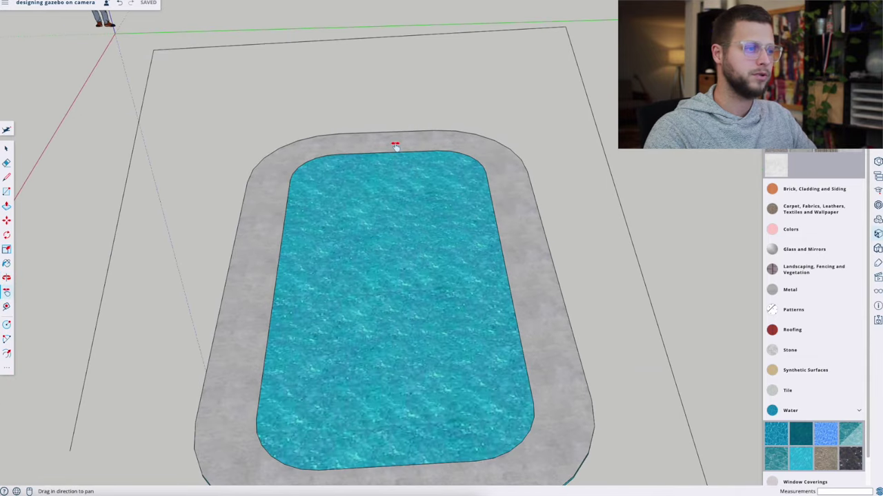
pyautogui.press('t')
# - Measure guides across the pool's width, then view the pool and fence from a low side angle
pyautogui.click(509, 263)
pyautogui.click(276, 278)
pyautogui.click(275, 279)
pyautogui.press('Escape')
pyautogui.press('o')
pyautogui.moveTo(467, 195); pyautogui.dragTo(388, 404)
pyautogui.press('t')
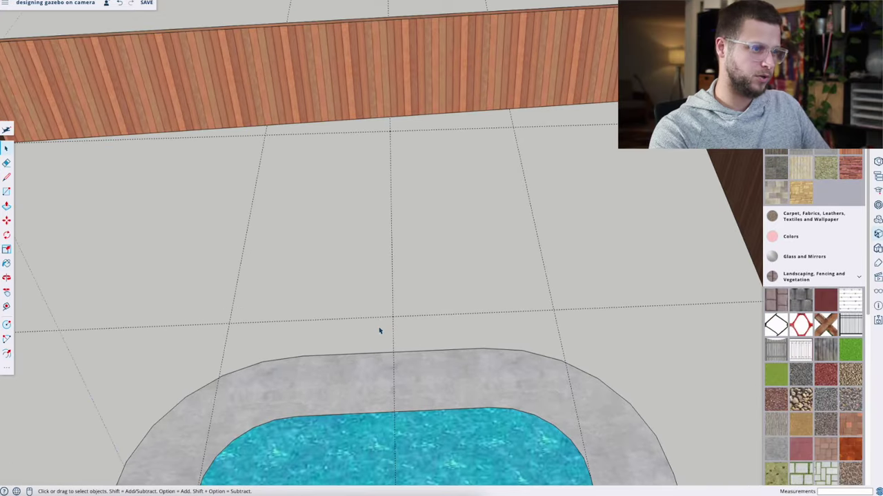
pyautogui.moveTo(379, 331); pyautogui.dragTo(380, 368, button='middle')
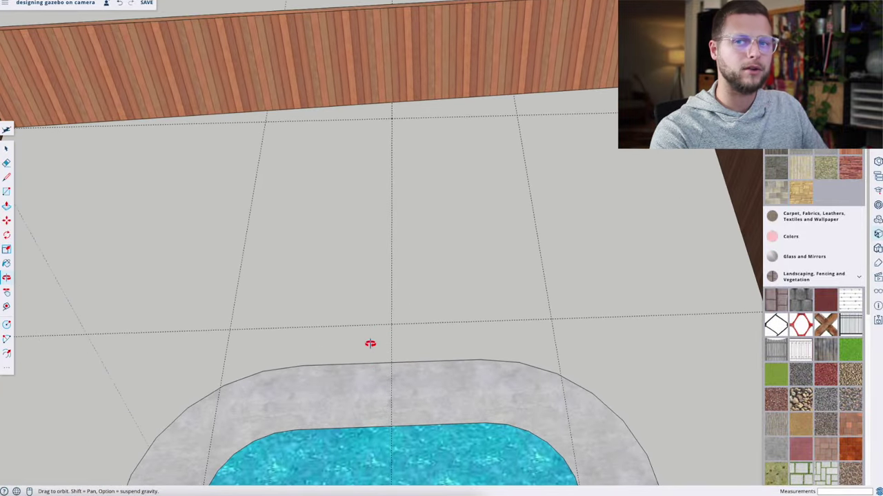
# - Draw a square footprint at the guide intersection and pull it up into a 10' post
pyautogui.press('r')
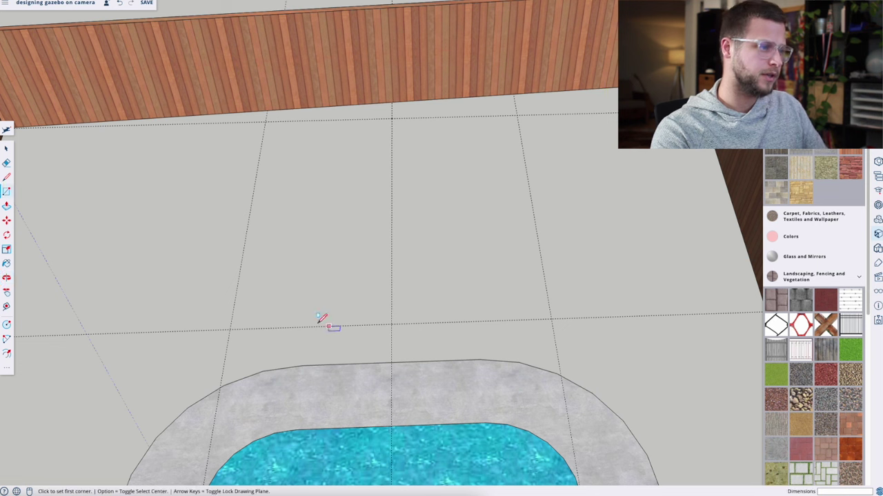
pyautogui.click(230, 330)
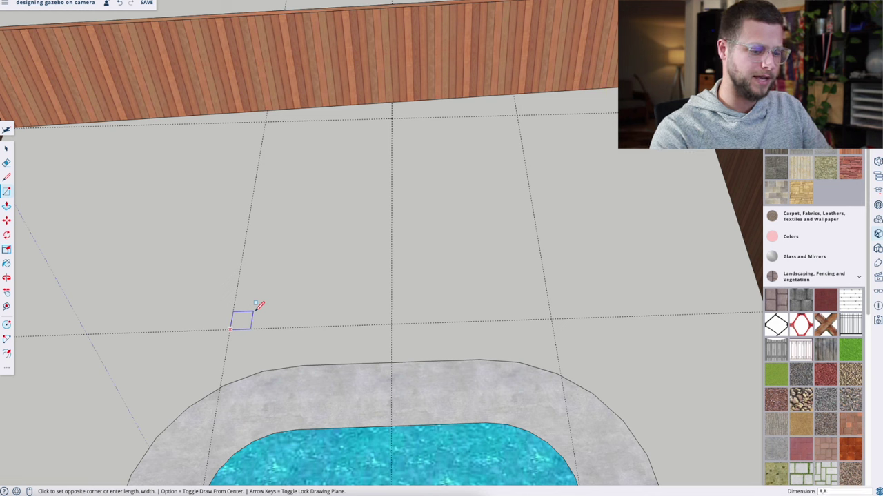
pyautogui.press('Return')
pyautogui.press('p')
pyautogui.click(239, 325)
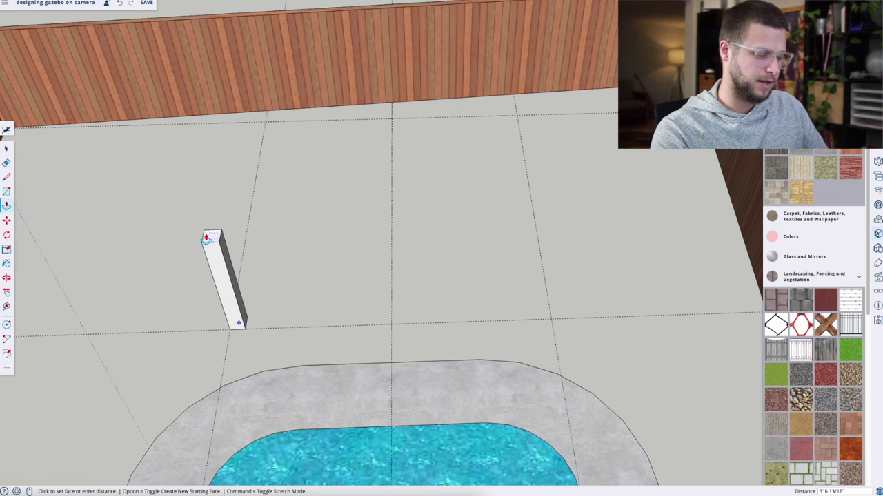
pyautogui.click(194, 195)
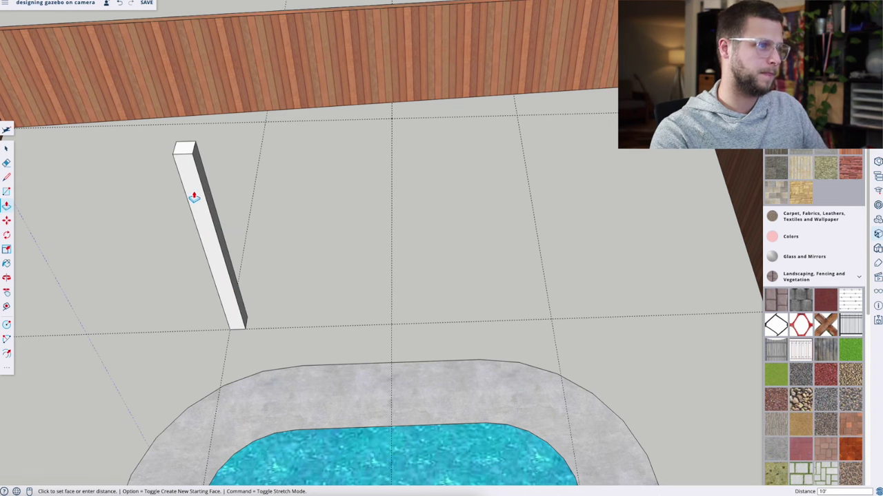
# - Make the post a component named 'Post'
pyautogui.press('space')
pyautogui.moveTo(210, 193); pyautogui.dragTo(335, 358, button='middle')
pyautogui.rightClick(343, 312)
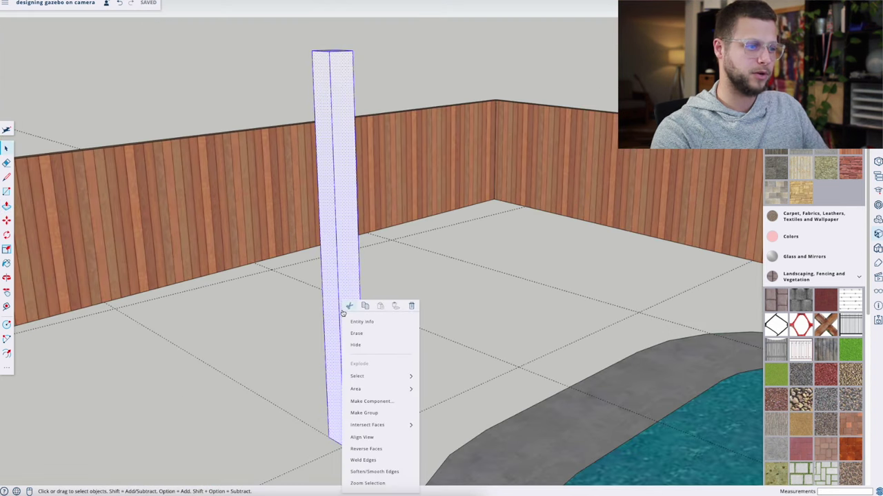
pyautogui.click(371, 401)
pyautogui.write('Post')
pyautogui.press('Return')
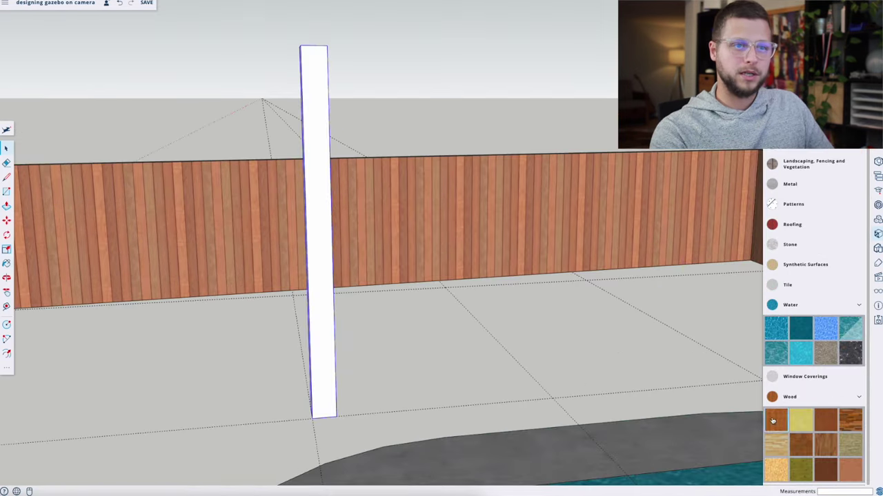
# - Paint the post with dark wood and copy it onto the other guide intersections
pyautogui.click(776, 419)
pyautogui.click(321, 246)
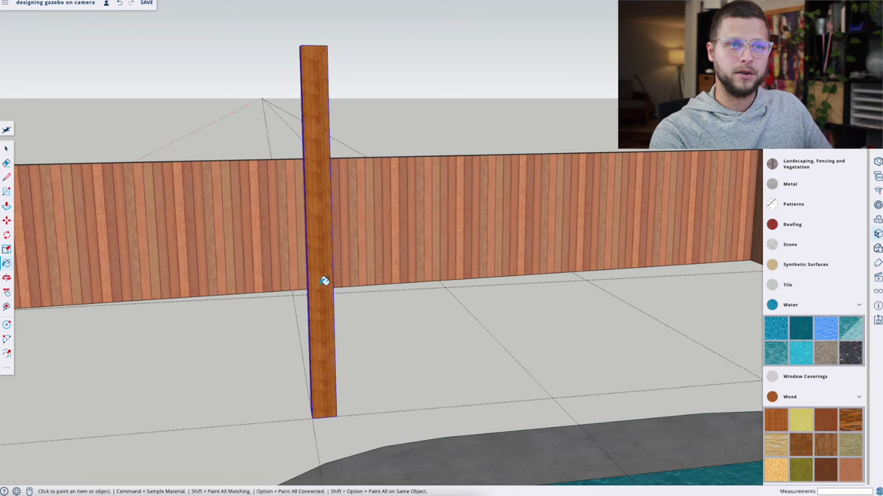
pyautogui.press('m')
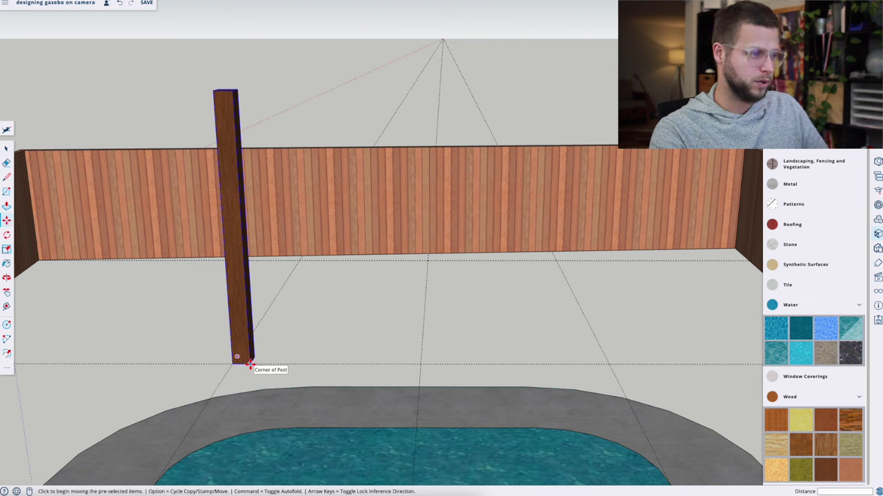
pyautogui.click(250, 365)
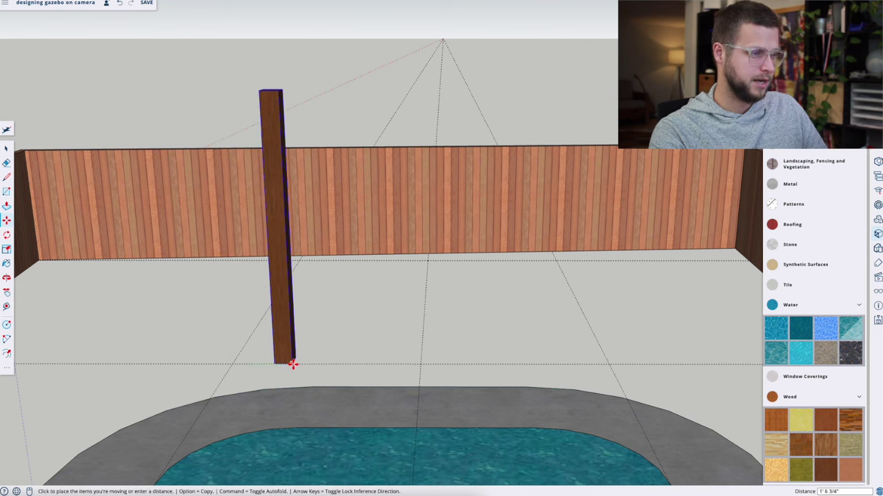
pyautogui.press('alt')
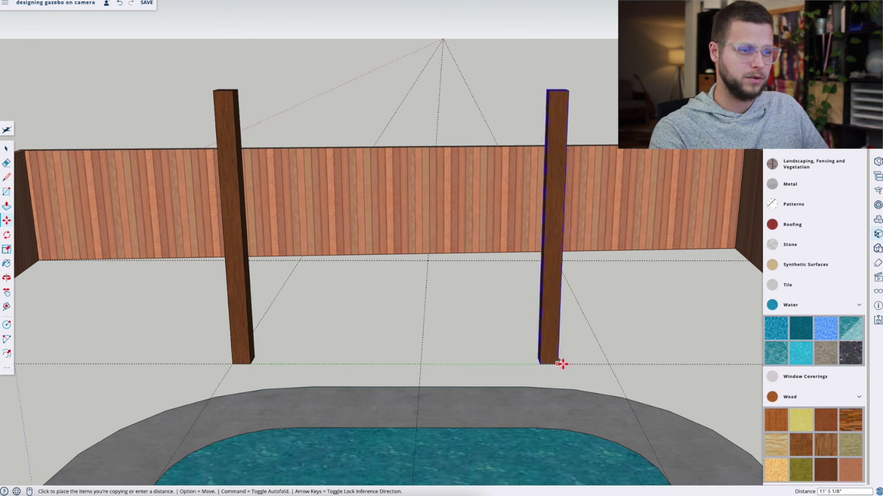
pyautogui.click(610, 366)
pyautogui.moveTo(483, 331); pyautogui.dragTo(384, 272, button='middle')
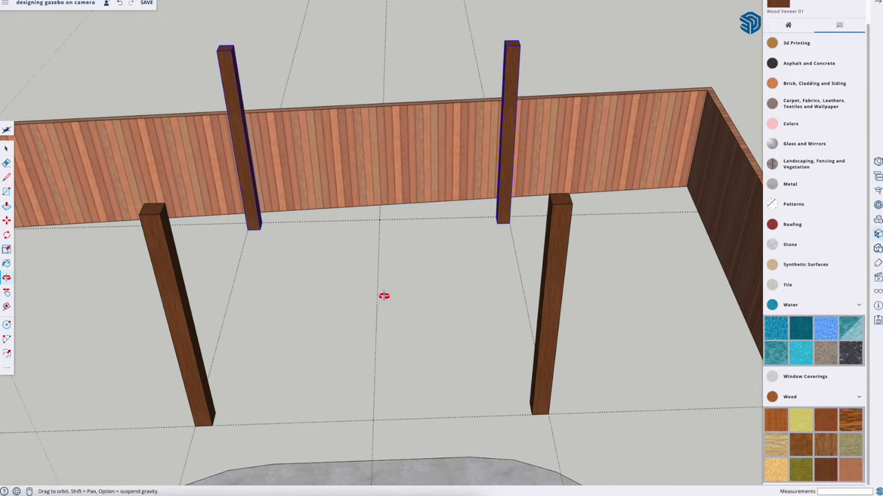
# - Draw a floor rectangle from post base to post base across the four posts
pyautogui.press('t')
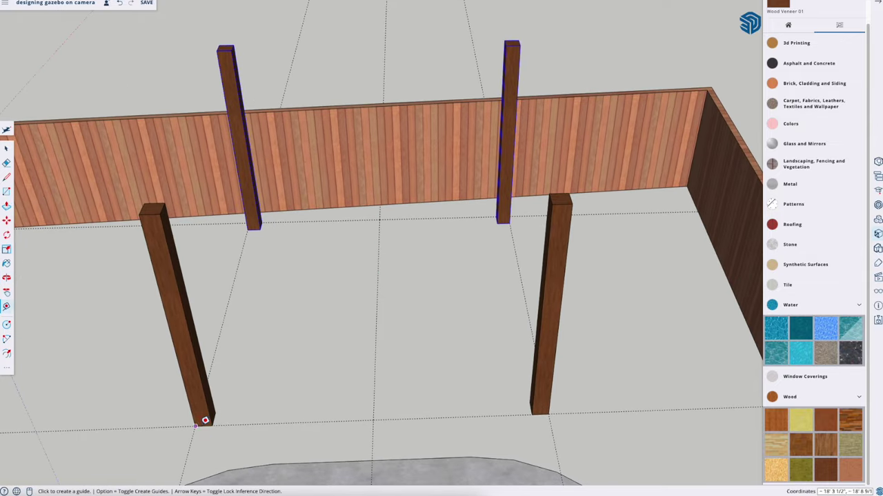
pyautogui.press('r')
pyautogui.click(196, 426)
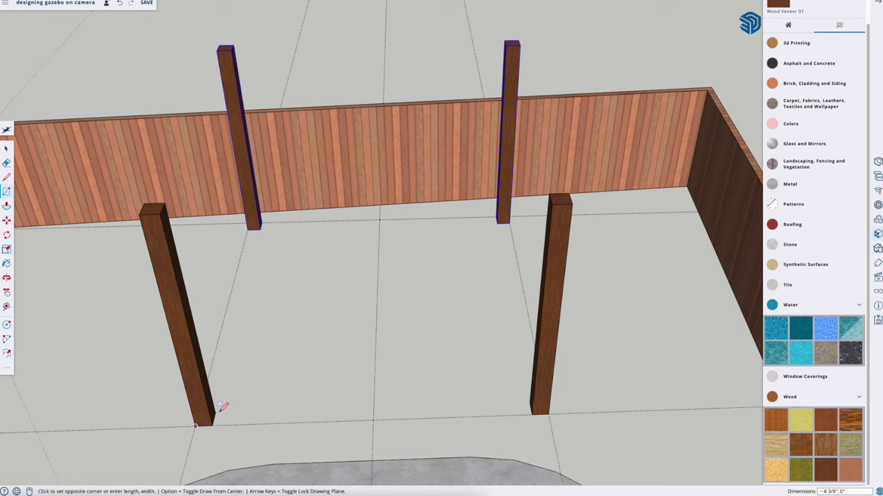
pyautogui.click(509, 221)
pyautogui.moveTo(509, 221); pyautogui.dragTo(203, 226, button='middle')
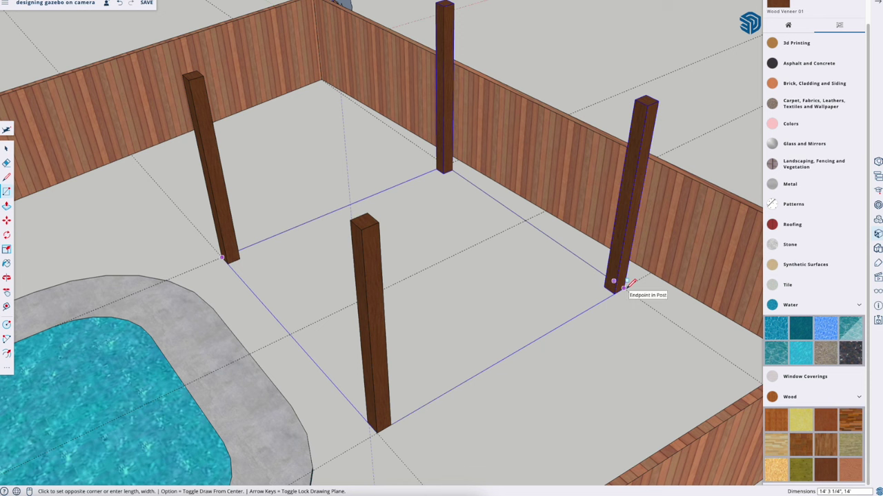
pyautogui.click(623, 288)
# - Select the floor face and display its area, 199.79 ft²
pyautogui.press('space')
pyautogui.click(457, 276)
pyautogui.rightClick(457, 278)
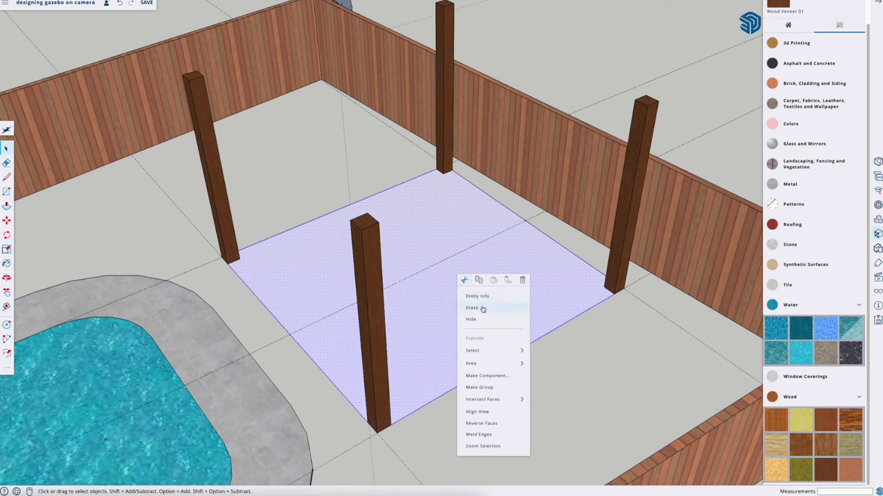
pyautogui.moveTo(537, 374)
pyautogui.click(577, 371)
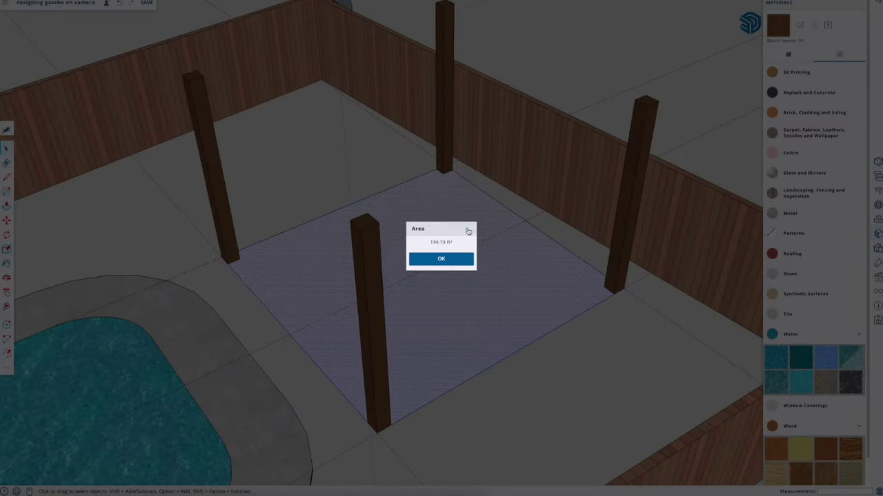
# - Tape-measure from the left front post base to the right one, about 13 feet
pyautogui.click(467, 231)
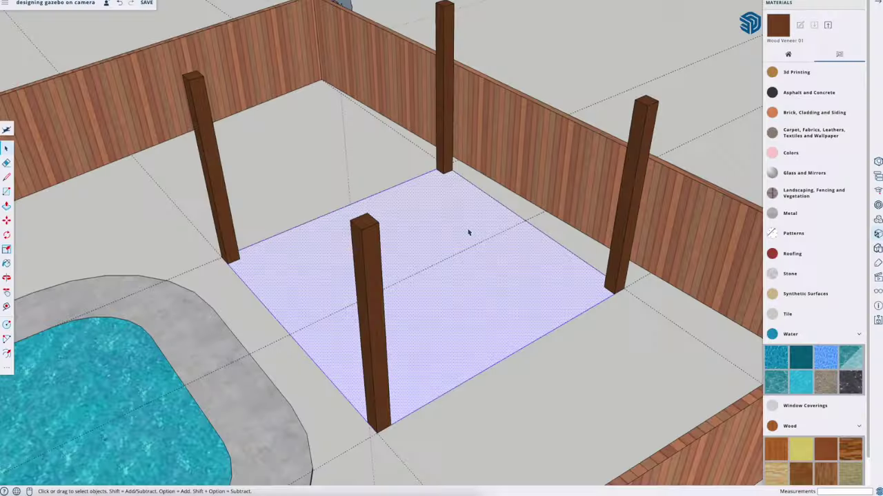
pyautogui.moveTo(499, 250); pyautogui.dragTo(317, 258, button='middle')
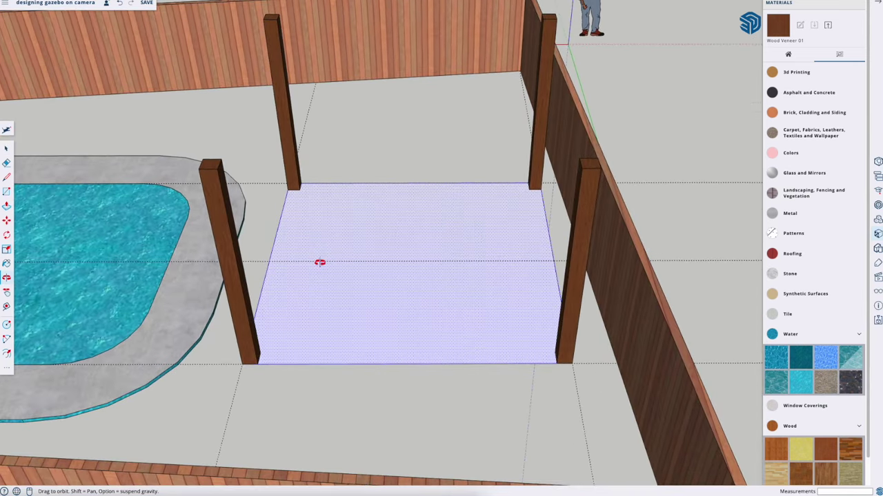
pyautogui.press('t')
pyautogui.click(248, 360)
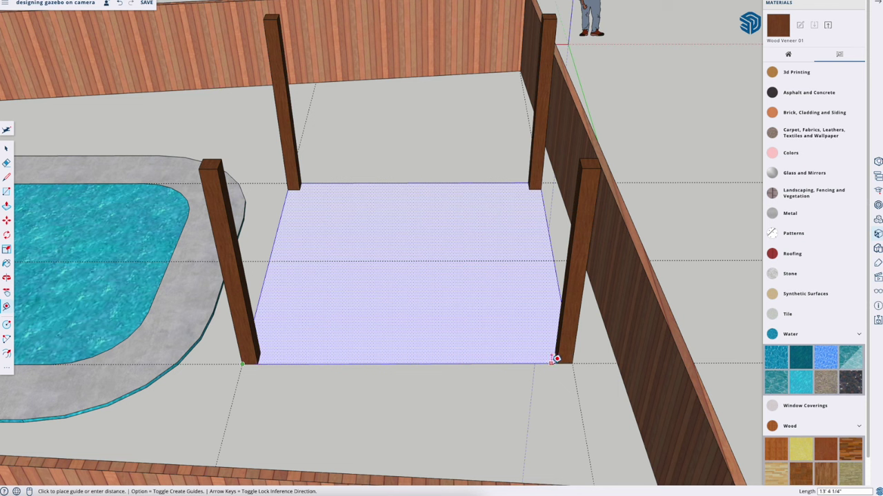
pyautogui.press('space')
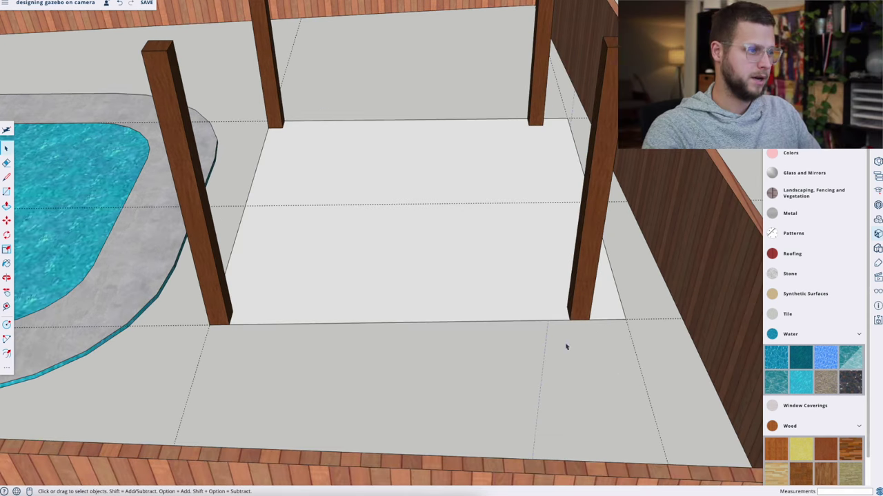
pyautogui.press('t')
pyautogui.click(205, 300)
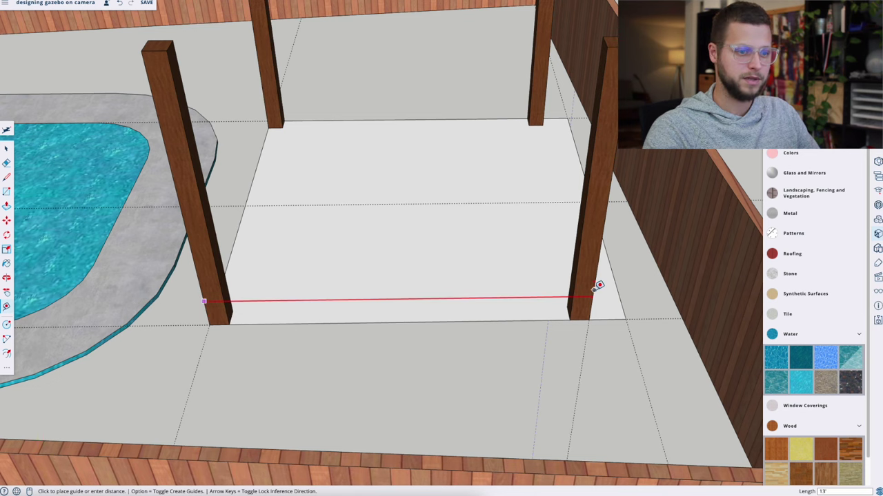
pyautogui.click(600, 285)
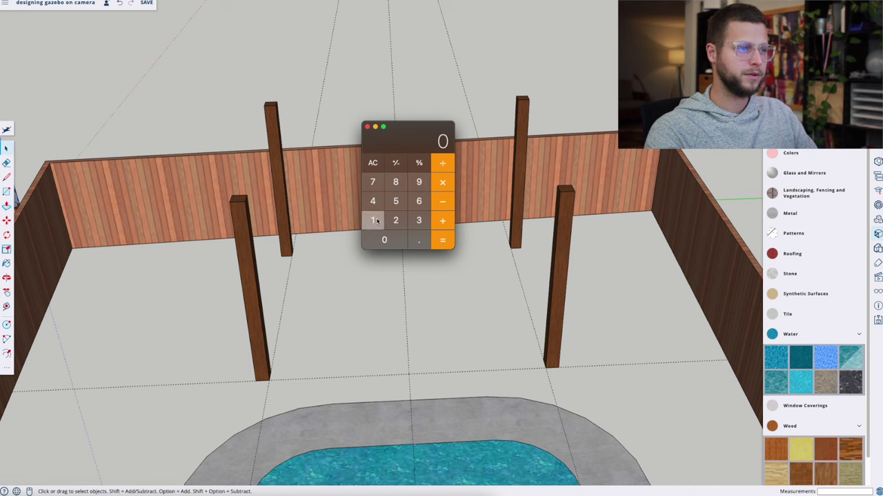
# - Compute 13 × 16 = 208 in Calculator
pyautogui.click(373, 220)
pyautogui.click(442, 182)
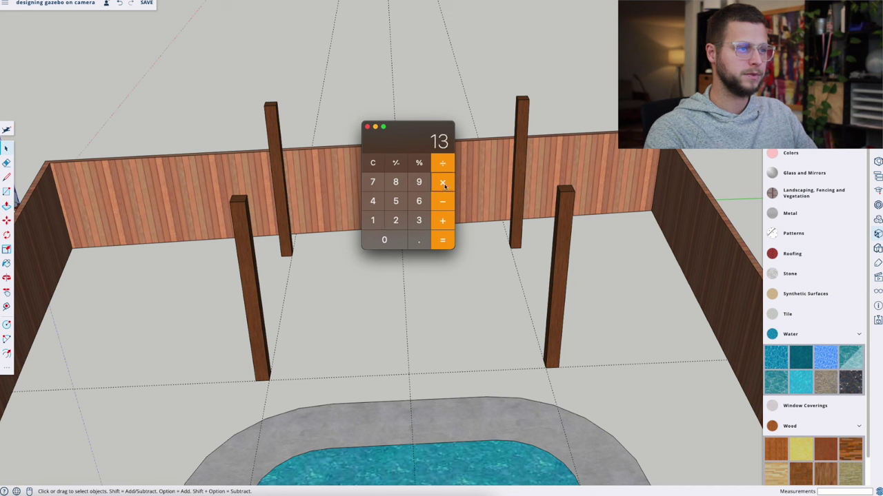
pyautogui.click(373, 220)
pyautogui.click(418, 200)
pyautogui.click(442, 239)
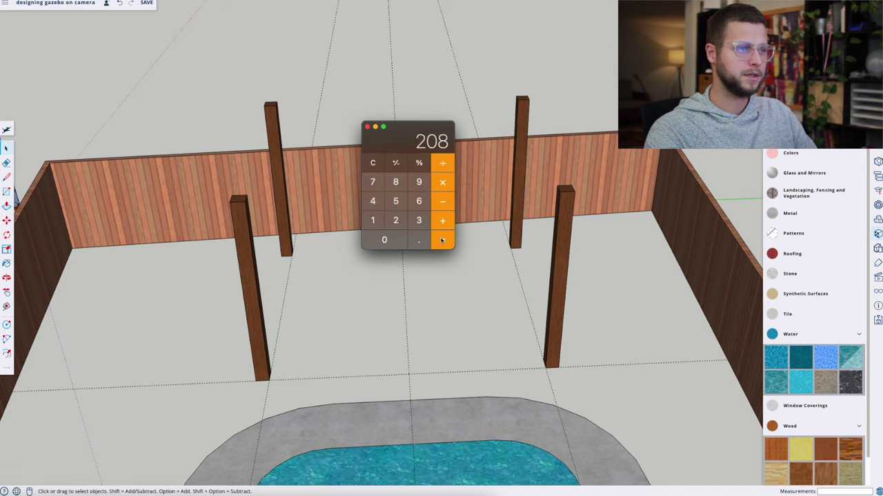
# - Clear the calculator and compute 13 × 17 = 221
pyautogui.click(373, 163)
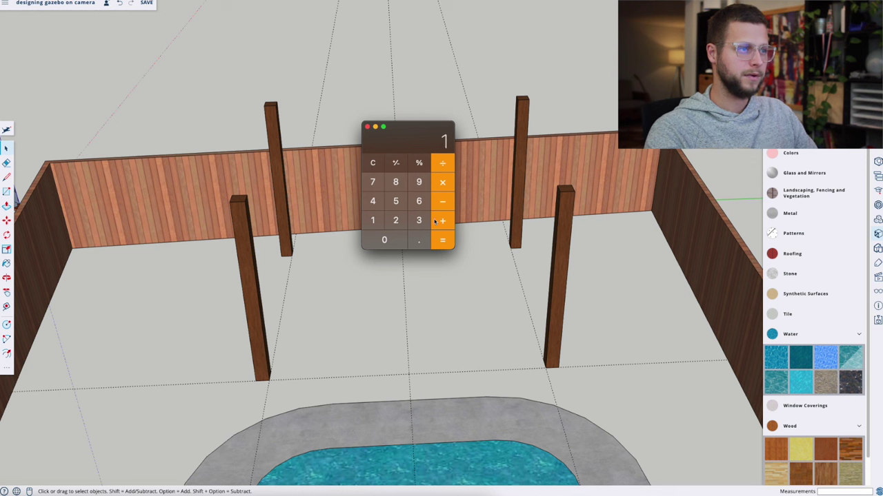
pyautogui.click(426, 220)
pyautogui.click(372, 220)
pyautogui.click(373, 183)
pyautogui.click(448, 243)
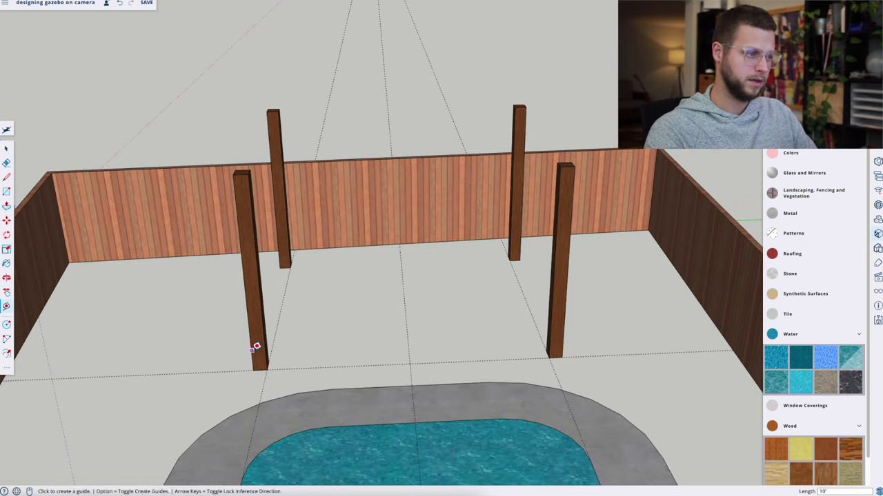
pyautogui.click(253, 350)
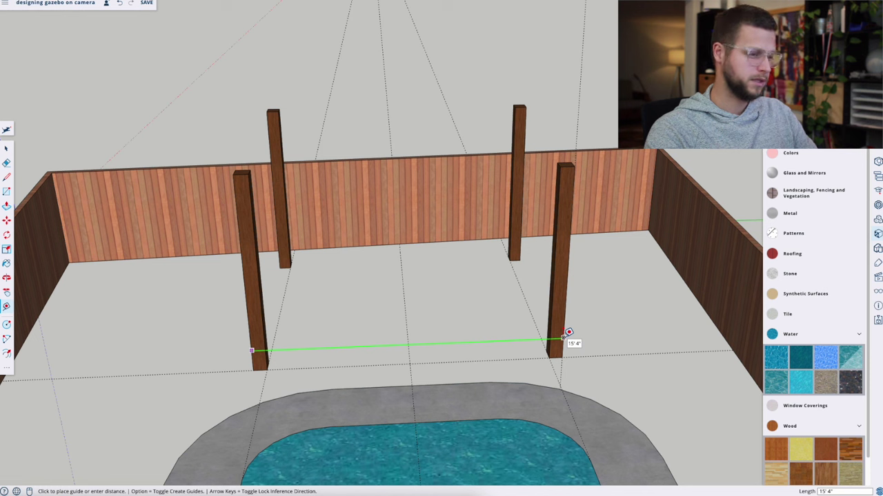
# - Shift the right pair of posts and move the left pair 4" along the green axis
pyautogui.press('space')
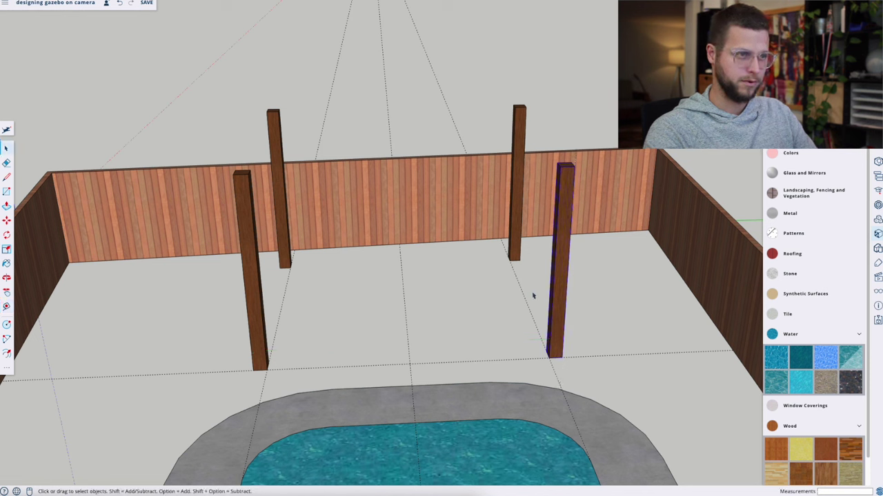
pyautogui.press('m')
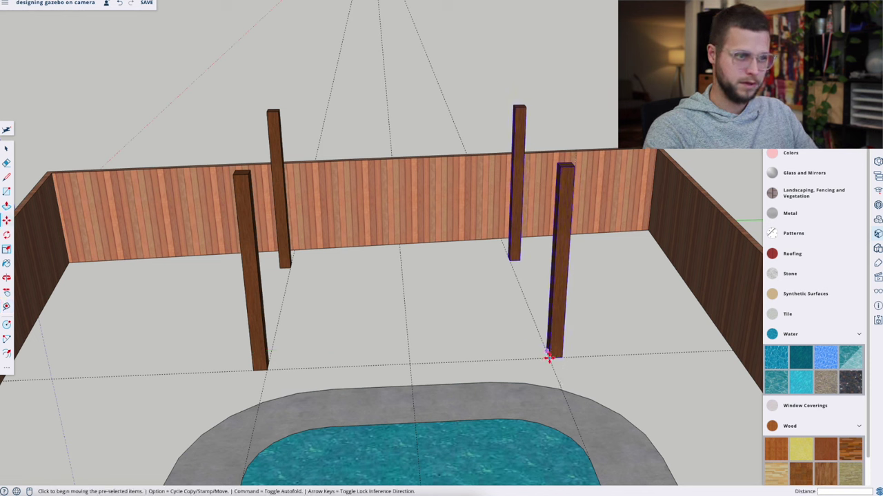
pyautogui.click(549, 357)
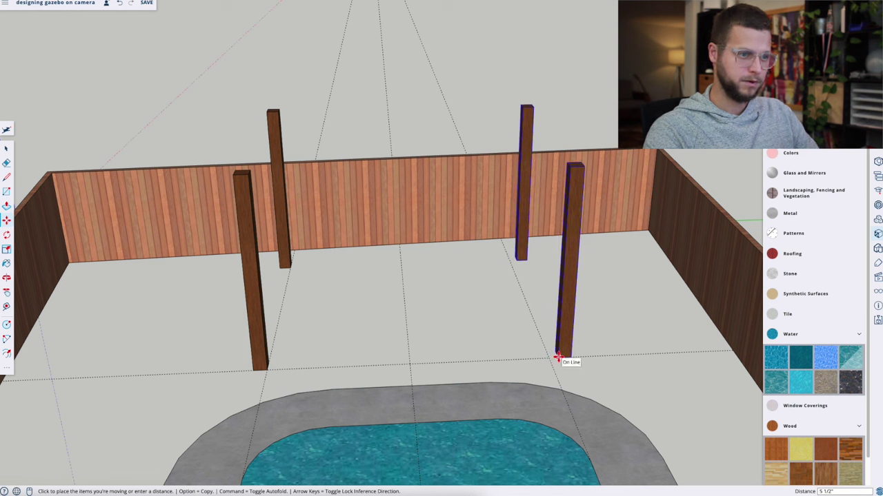
pyautogui.click(555, 358)
pyautogui.press('space')
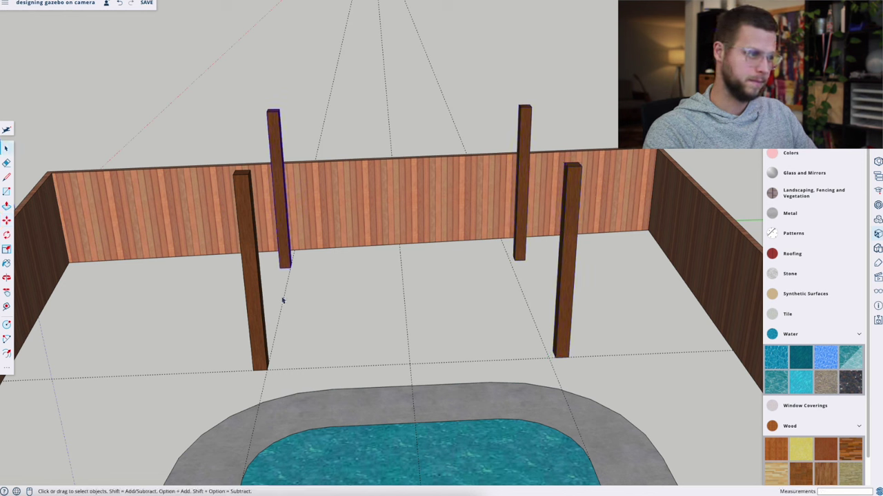
pyautogui.press('m')
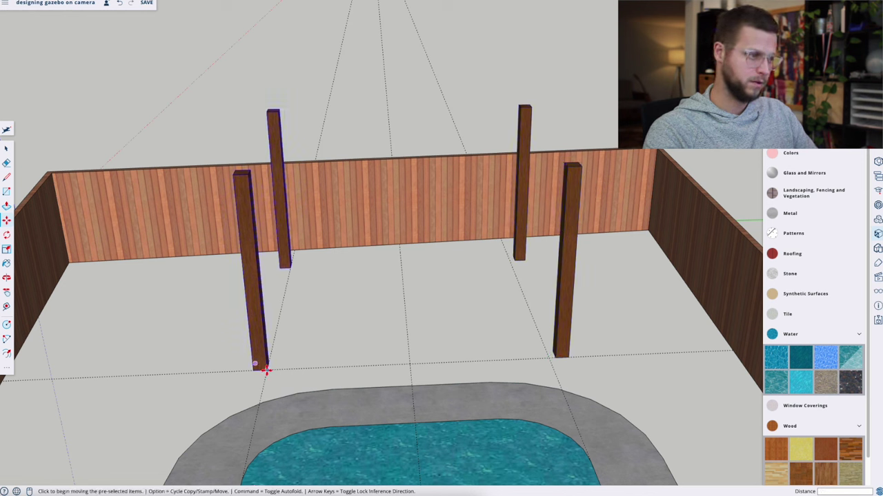
pyautogui.click(262, 366)
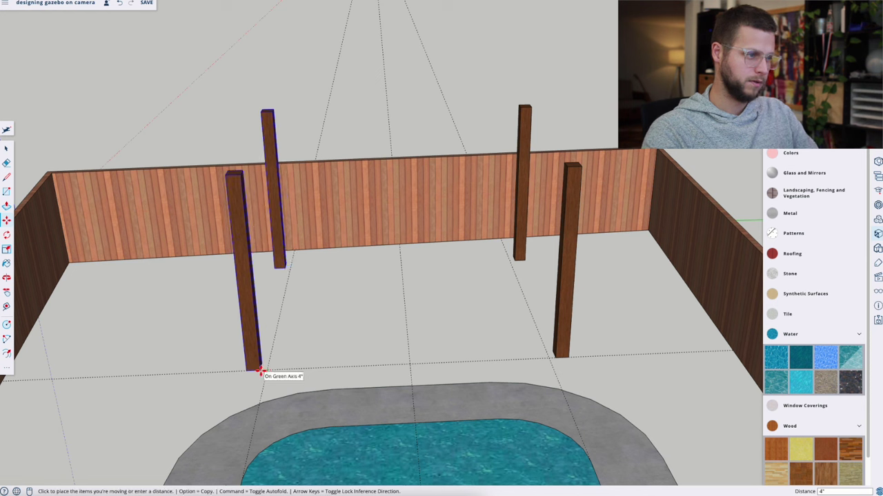
pyautogui.click(261, 373)
pyautogui.press('space')
# - Re-measure the span between the front posts, now about 14' 1 5/16"
pyautogui.press('t')
pyautogui.click(244, 344)
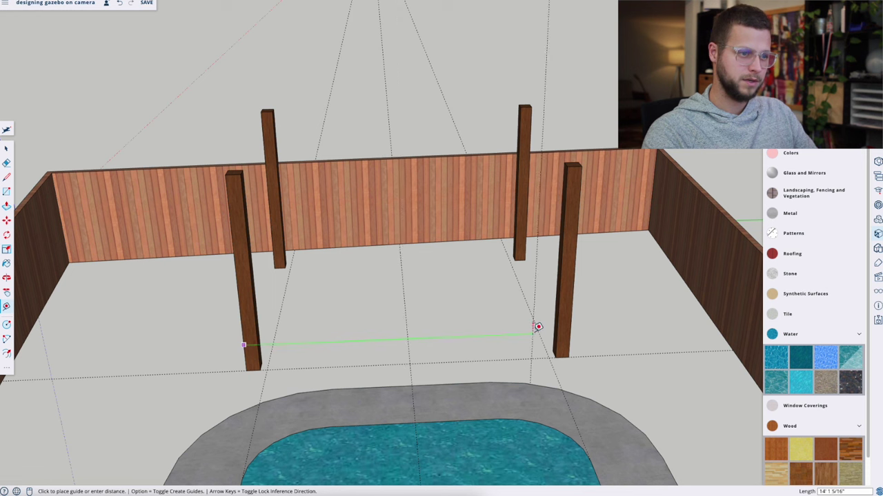
pyautogui.click(569, 331)
pyautogui.press('space')
# - Orbit and zoom to a high, angled view of the fenced enclosure
pyautogui.moveTo(467, 336); pyautogui.dragTo(325, 376, button='middle')
pyautogui.scroll(5, 325, 377)
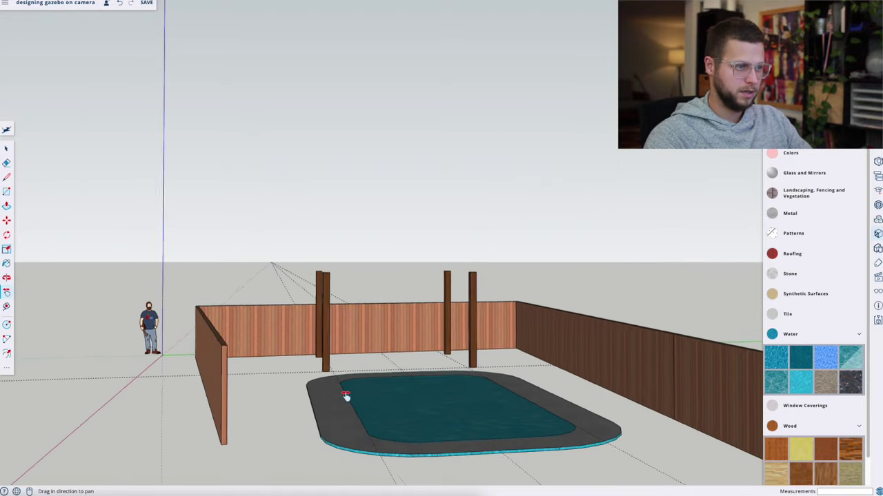
pyautogui.scroll(-3, 386, 372)
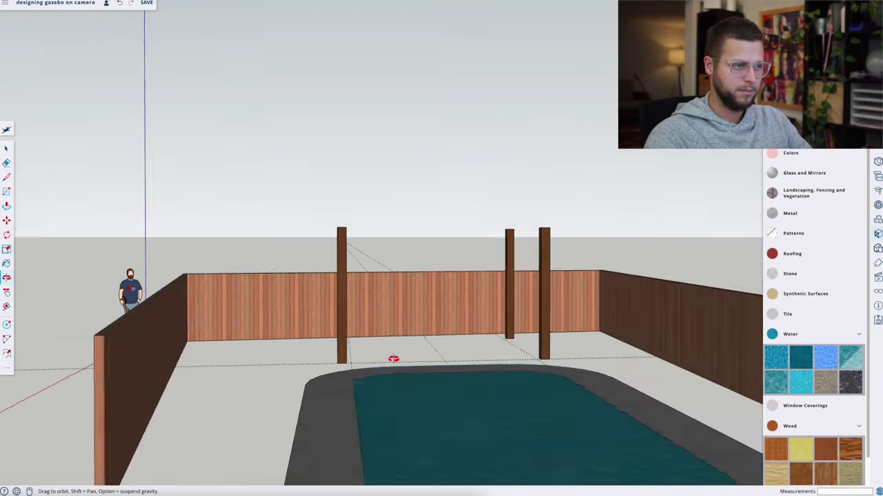
pyautogui.moveTo(392, 359); pyautogui.dragTo(369, 388, button='middle')
pyautogui.scroll(3, 398, 361)
pyautogui.moveTo(398, 361); pyautogui.dragTo(358, 355, button='middle')
pyautogui.press('space')
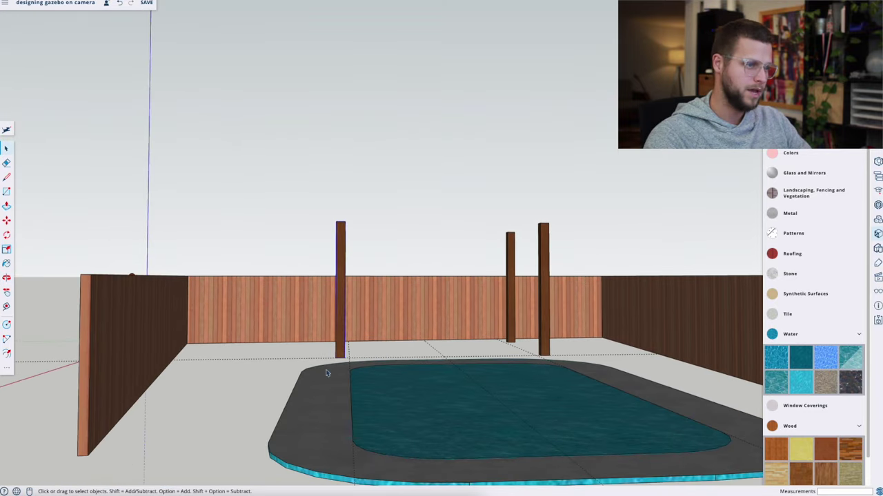
pyautogui.scroll(-3, 319, 409)
pyautogui.moveTo(345, 414)
pyautogui.mouseDown(button='middle')
pyautogui.moveTo(357, 441)
pyautogui.moveTo(371, 446)
pyautogui.moveTo(326, 489)
pyautogui.mouseUp(button='middle')
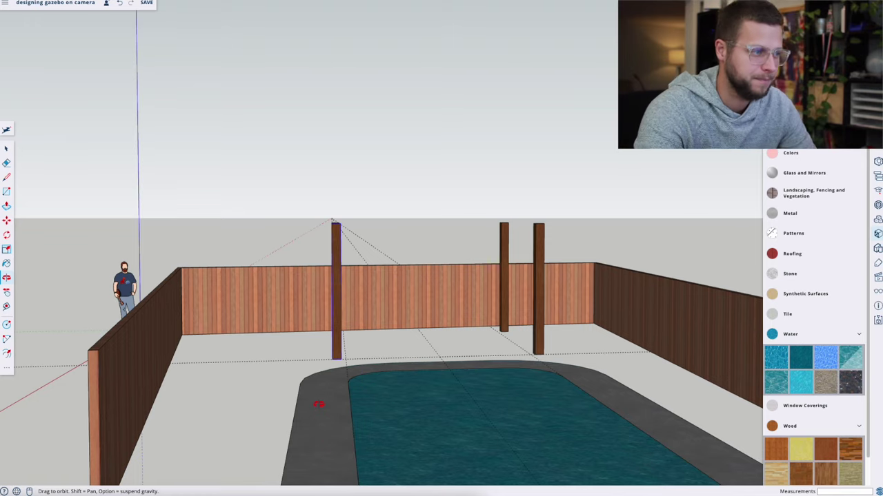
pyautogui.moveTo(320, 401); pyautogui.dragTo(321, 227, button='middle')
# - Draw a vertical line down the back fence wall near its corner
pyautogui.press('l')
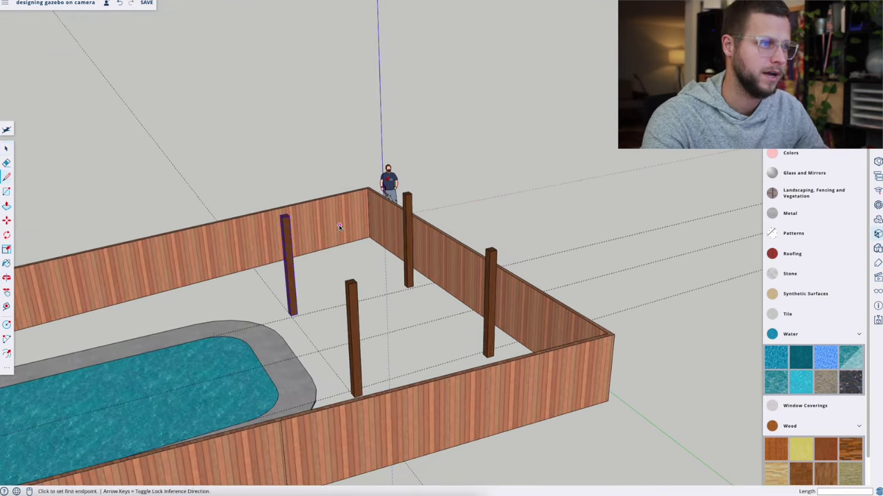
pyautogui.click(335, 196)
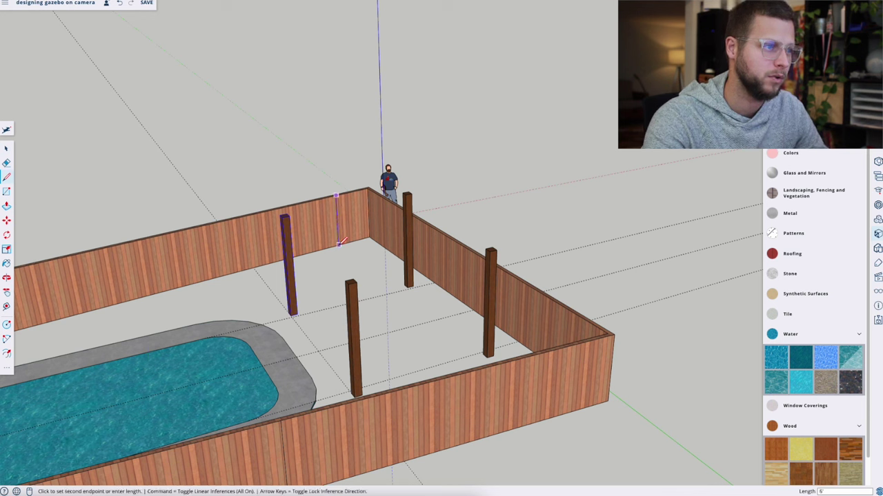
pyautogui.click(348, 201)
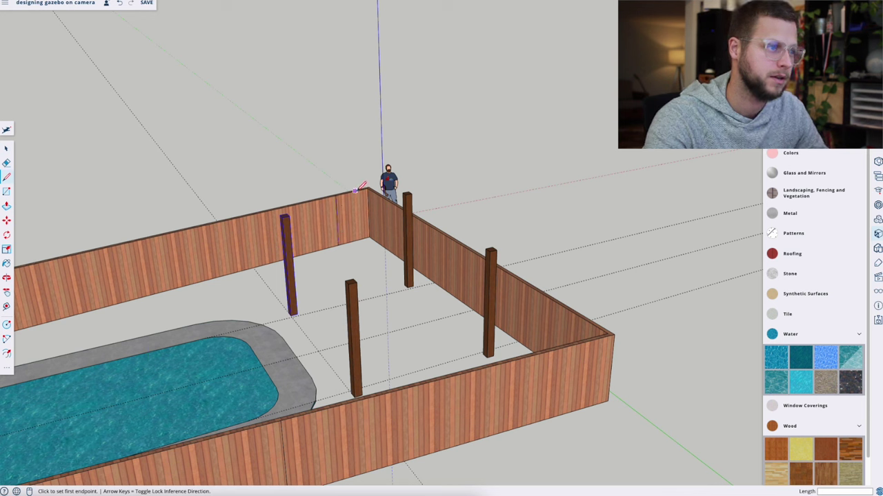
pyautogui.click(355, 192)
pyautogui.press('space')
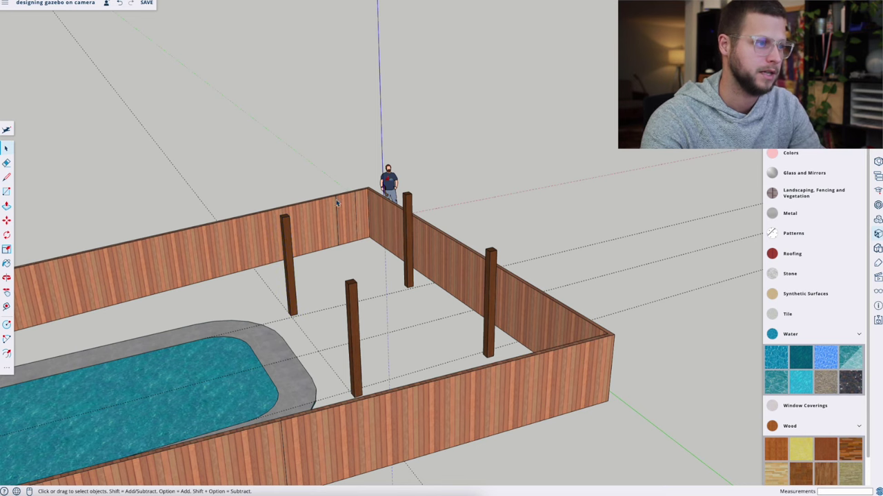
pyautogui.moveTo(341, 213); pyautogui.dragTo(354, 235, button='middle')
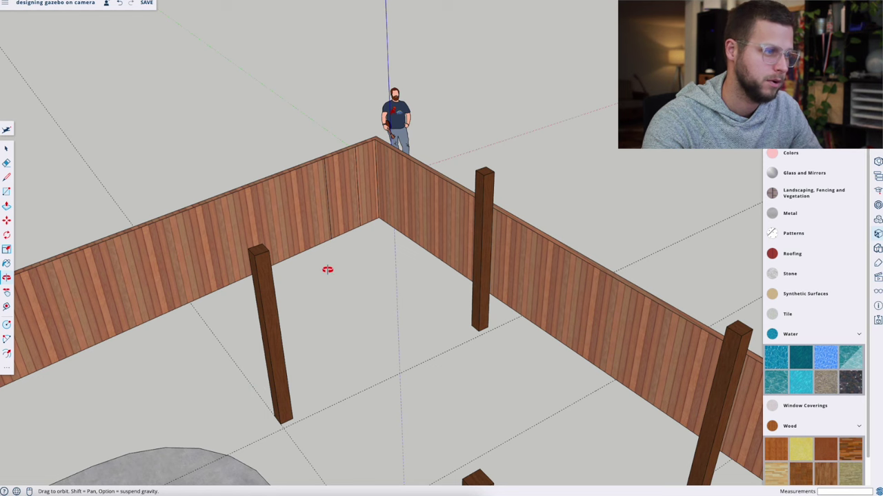
pyautogui.moveTo(246, 405); pyautogui.dragTo(404, 309, button='middle')
pyautogui.scroll(5, 410, 286)
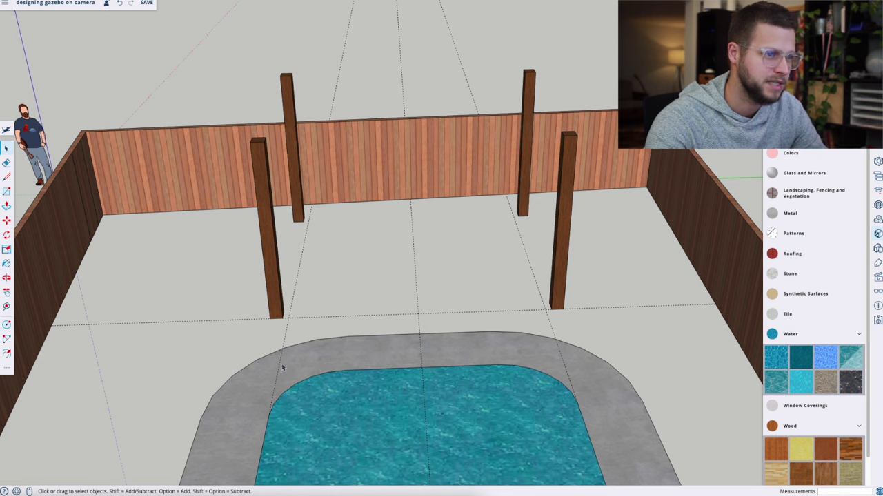
# - Take a short tape measurement at the post's base corner
pyautogui.scroll(2, 437, 273)
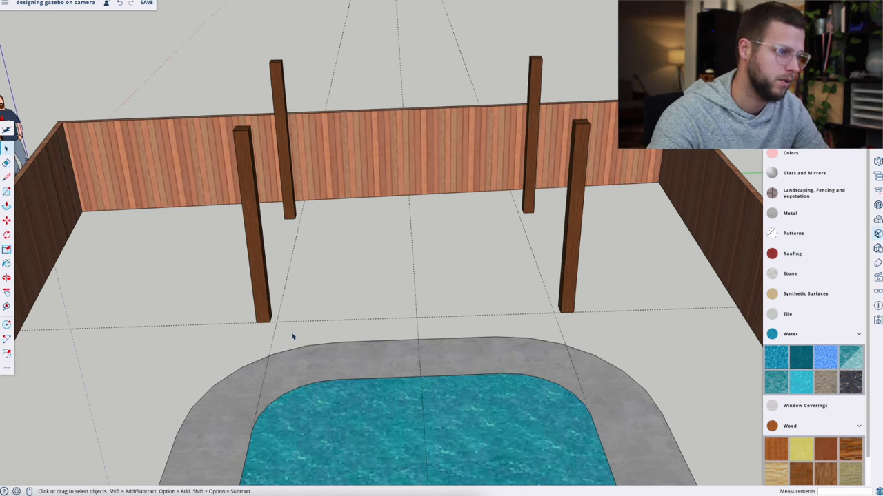
pyautogui.press('t')
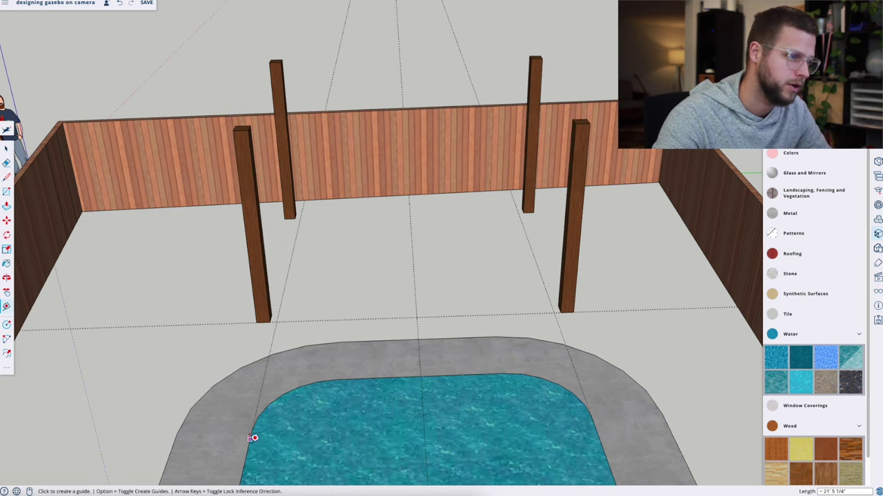
pyautogui.click(272, 313)
pyautogui.click(283, 312)
pyautogui.press('space')
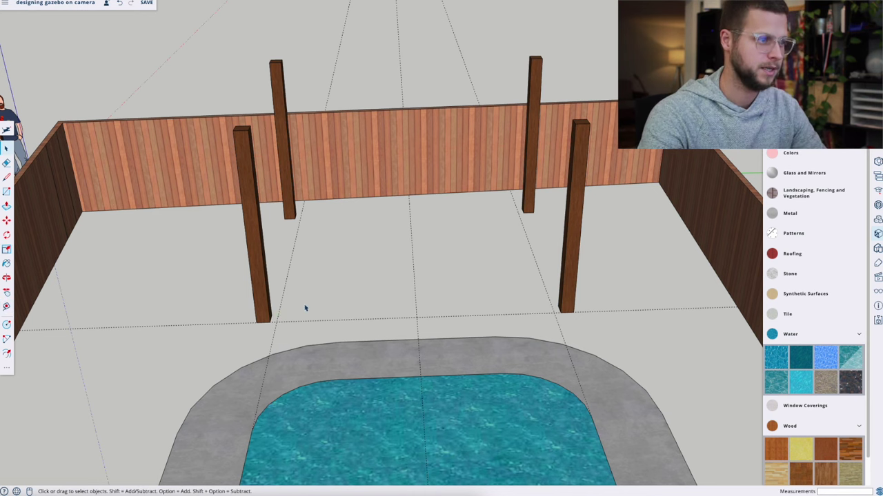
# - Place a guide 18 feet from the pool edge toward the posts
pyautogui.moveTo(305, 308); pyautogui.dragTo(729, 287, button='middle')
pyautogui.moveTo(429, 287); pyautogui.dragTo(524, 384, button='middle')
pyautogui.press('t')
pyautogui.click(640, 256)
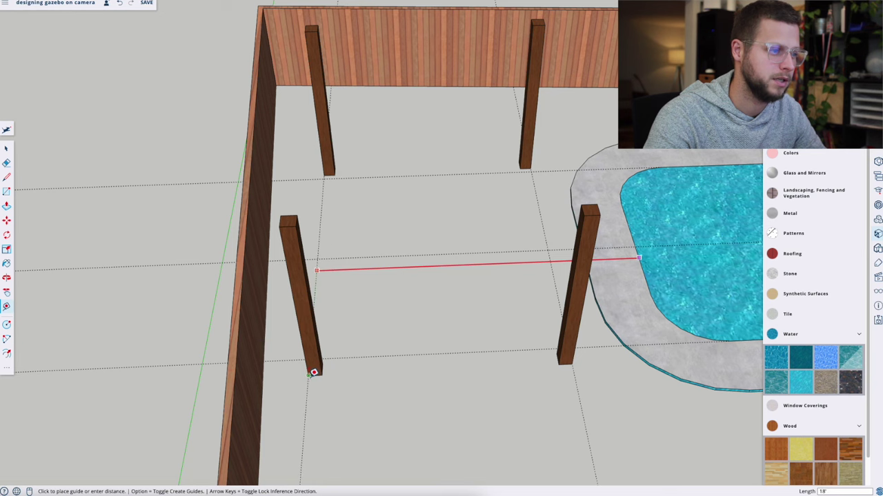
pyautogui.write('18')
pyautogui.press('Return')
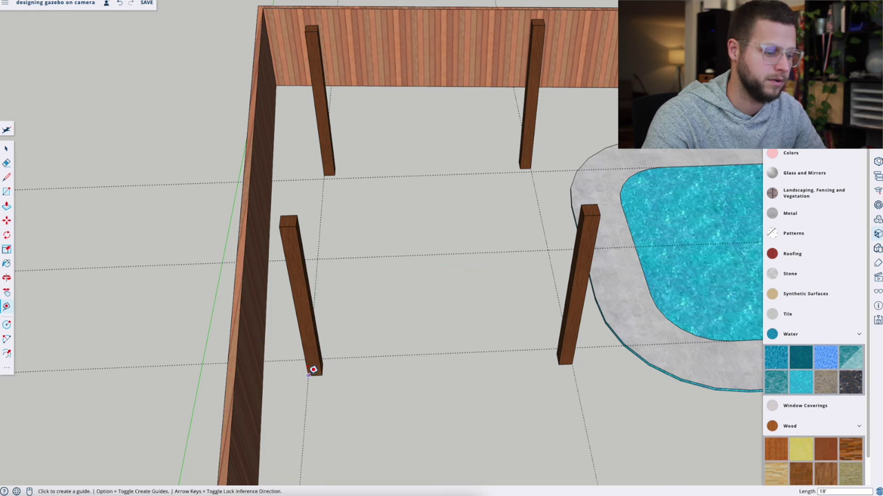
pyautogui.moveTo(331, 288); pyautogui.dragTo(519, 456, button='middle')
pyautogui.moveTo(509, 294); pyautogui.dragTo(470, 288, button='middle')
pyautogui.press('r')
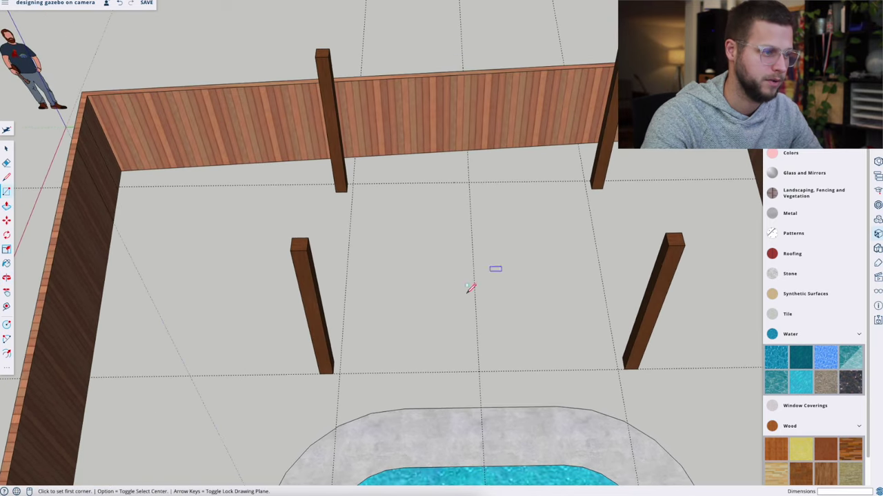
# - Draw a floor rectangle from one repositioned post base to the opposite one
pyautogui.click(319, 373)
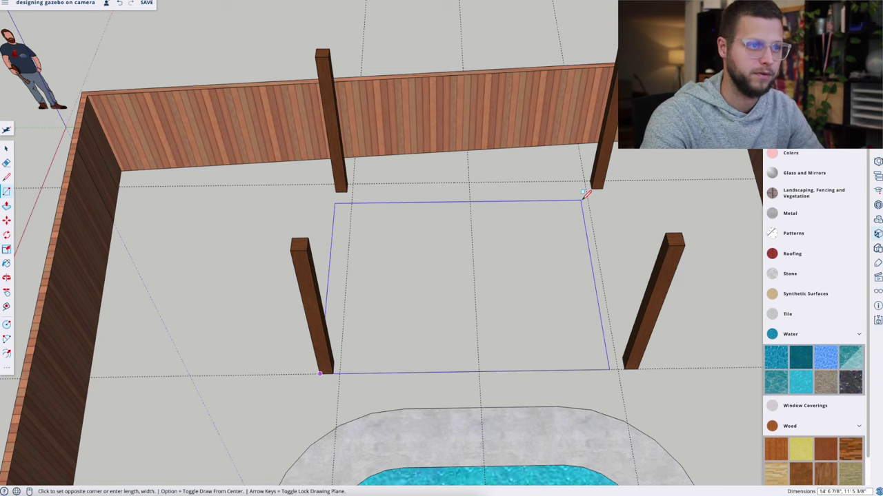
pyautogui.moveTo(584, 195); pyautogui.dragTo(172, 259, button='middle')
pyautogui.moveTo(495, 339); pyautogui.dragTo(354, 236, button='middle')
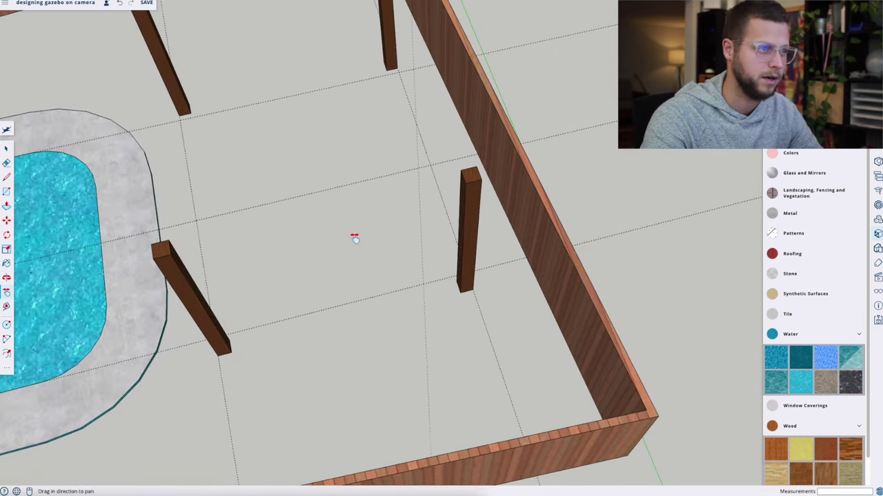
pyautogui.click(472, 290)
# - Select the floor face and confirm its area reads 208 ft²
pyautogui.press('space')
pyautogui.click(305, 222)
pyautogui.rightClick(307, 224)
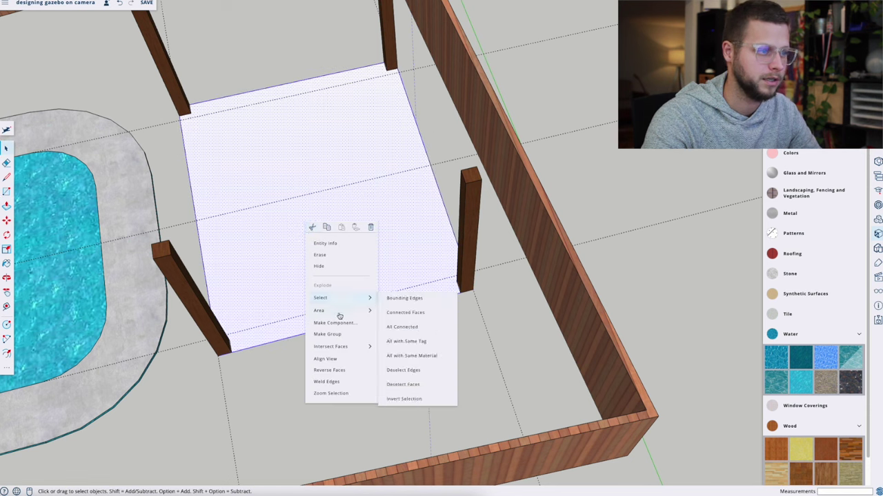
pyautogui.moveTo(356, 314)
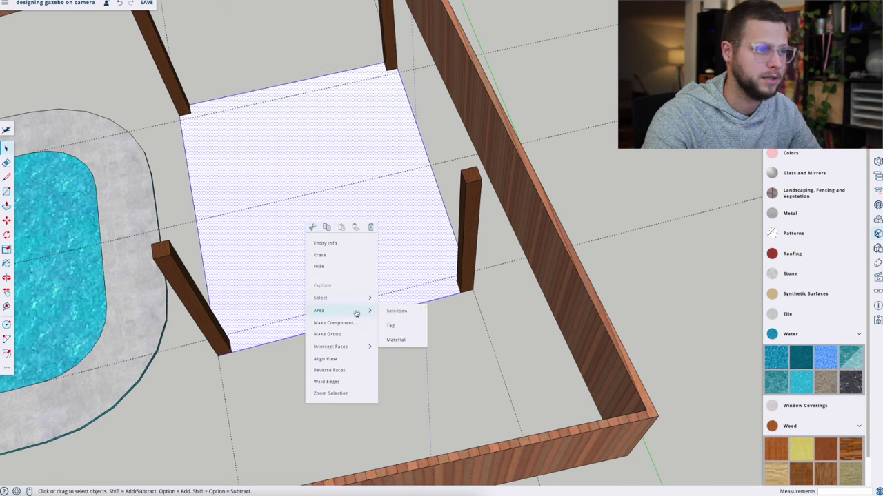
pyautogui.click(398, 311)
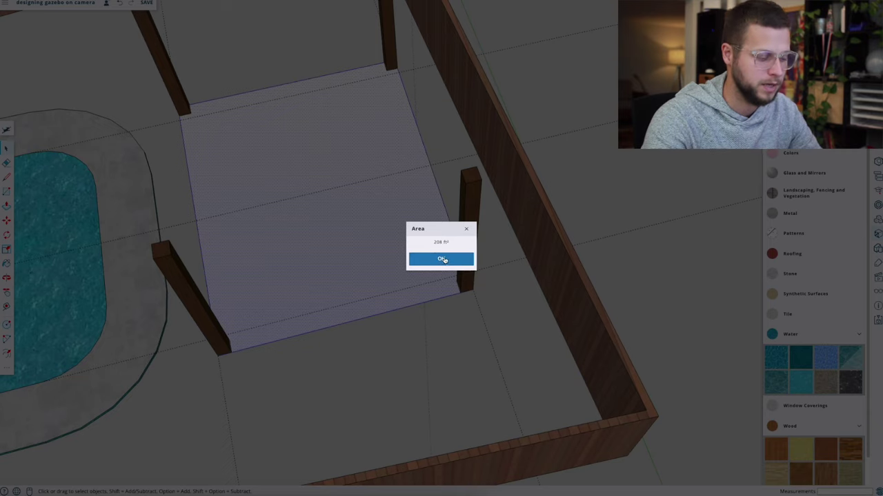
pyautogui.click(442, 259)
pyautogui.click(572, 107)
pyautogui.click(306, 188)
# - Delete the floor face and measure the 16-foot span between the front post tops
pyautogui.press('Delete')
pyautogui.moveTo(306, 188); pyautogui.dragTo(193, 205, button='middle')
pyautogui.press('t')
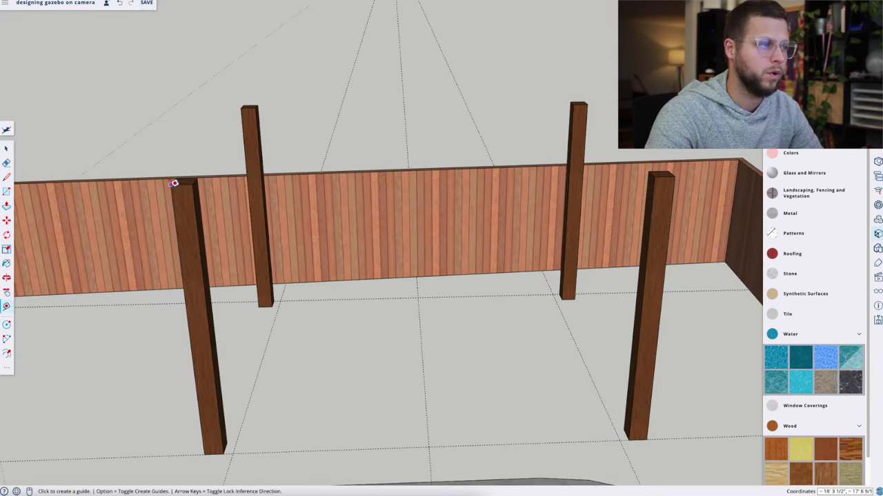
pyautogui.click(178, 182)
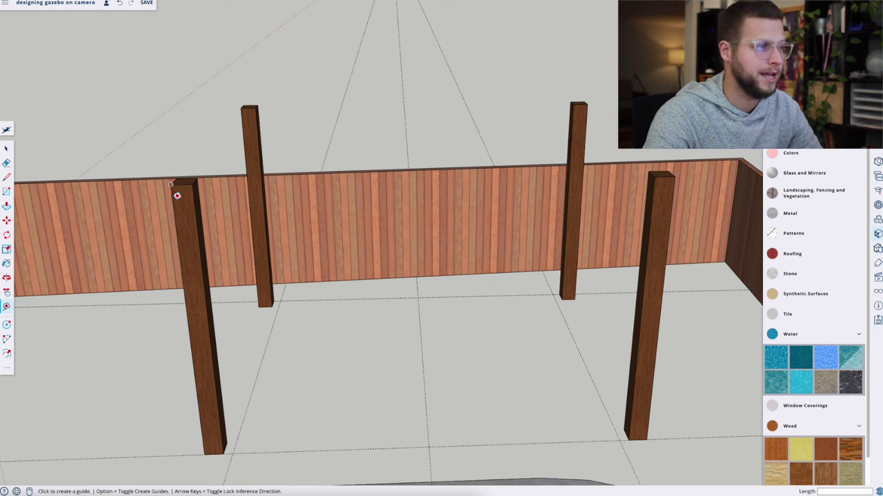
pyautogui.click(176, 198)
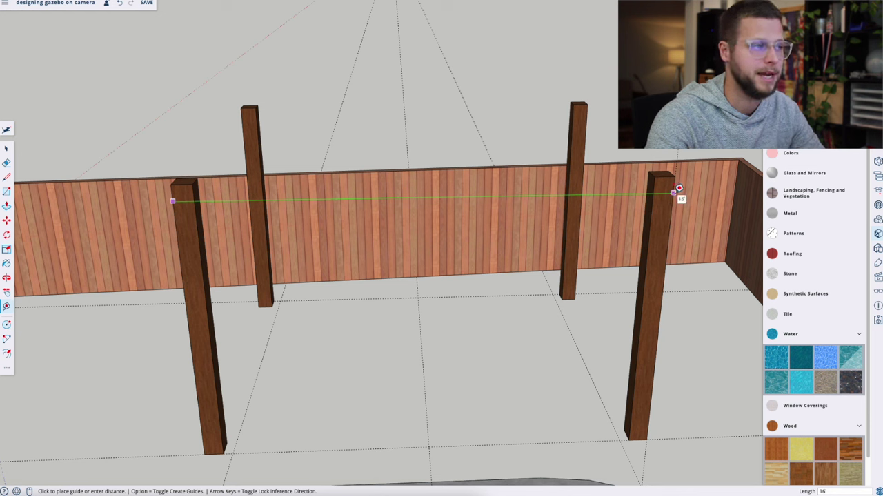
pyautogui.press('Escape')
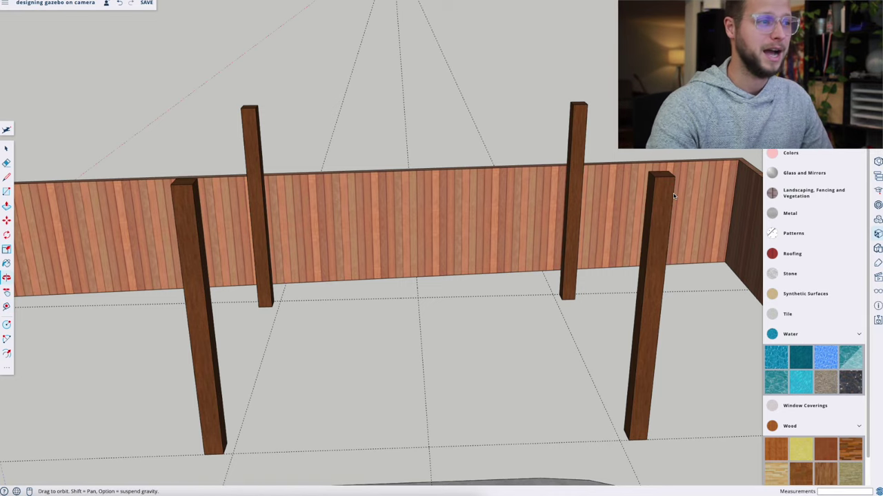
# - Re-measure between the left and right posts, then view them from above
pyautogui.moveTo(673, 193); pyautogui.dragTo(149, 213, button='middle')
pyautogui.click(255, 247)
pyautogui.click(604, 246)
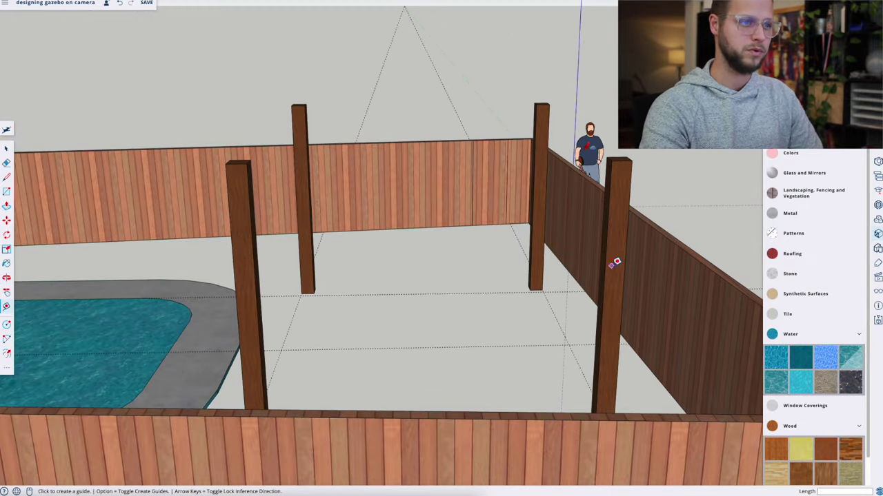
pyautogui.moveTo(615, 262); pyautogui.dragTo(208, 55, button='middle')
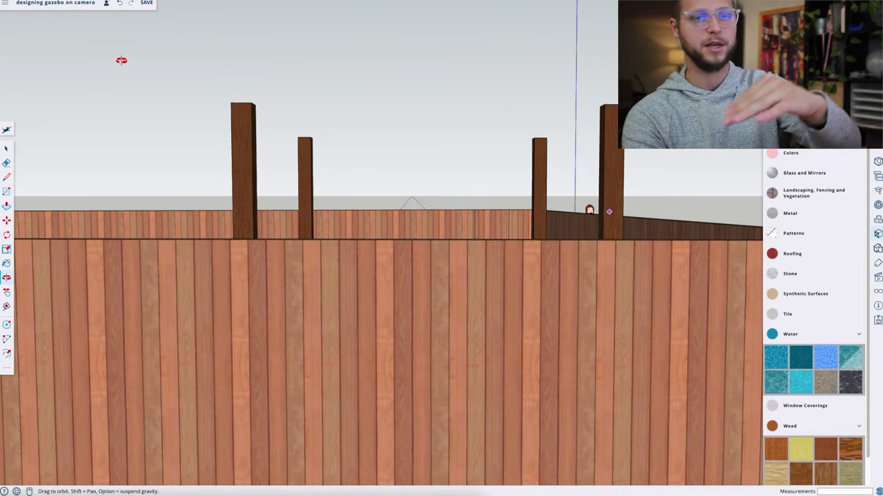
pyautogui.moveTo(609, 212); pyautogui.dragTo(589, 435, button='middle')
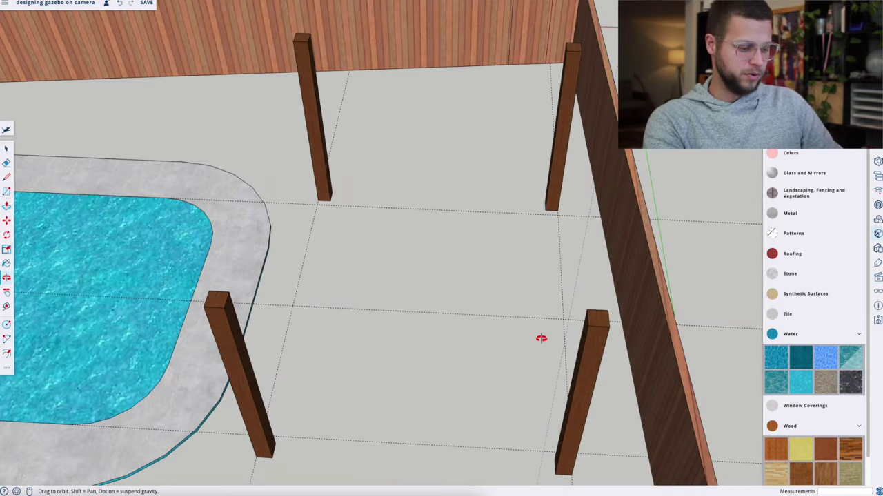
# - Make the selected posts unique and push the left front post's top down
pyautogui.rightClick(279, 196)
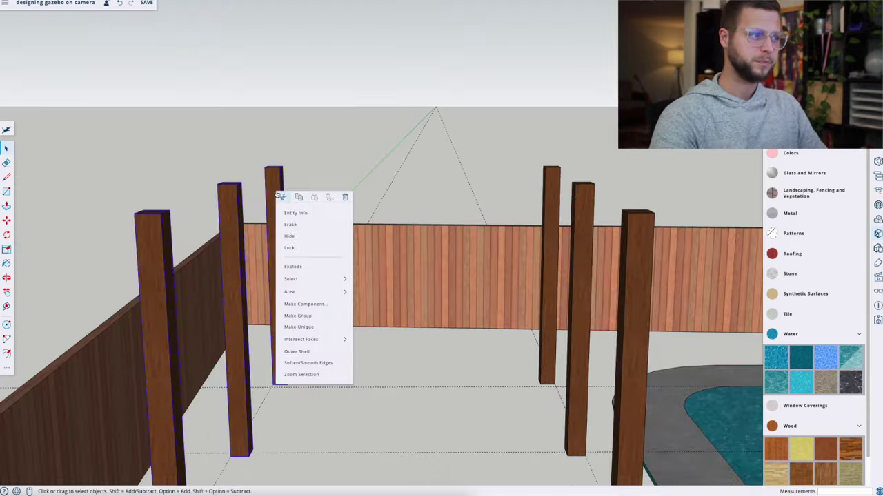
pyautogui.click(306, 329)
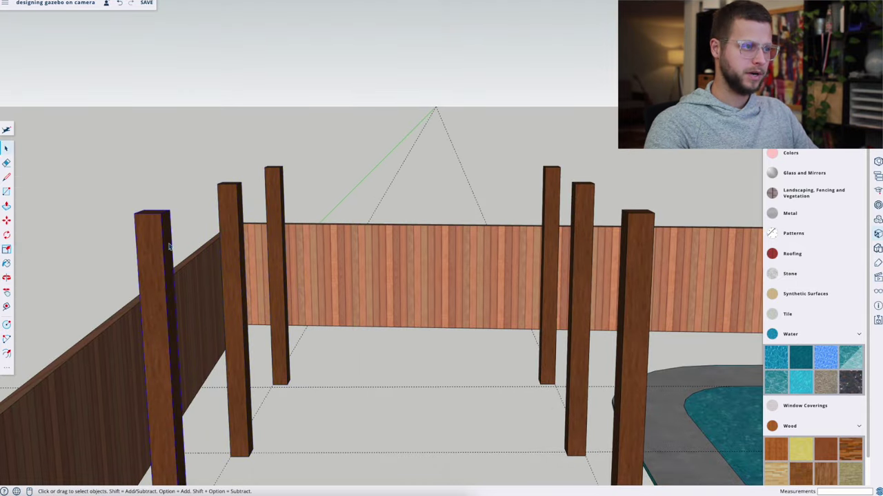
pyautogui.doubleClick(169, 247)
pyautogui.press('p')
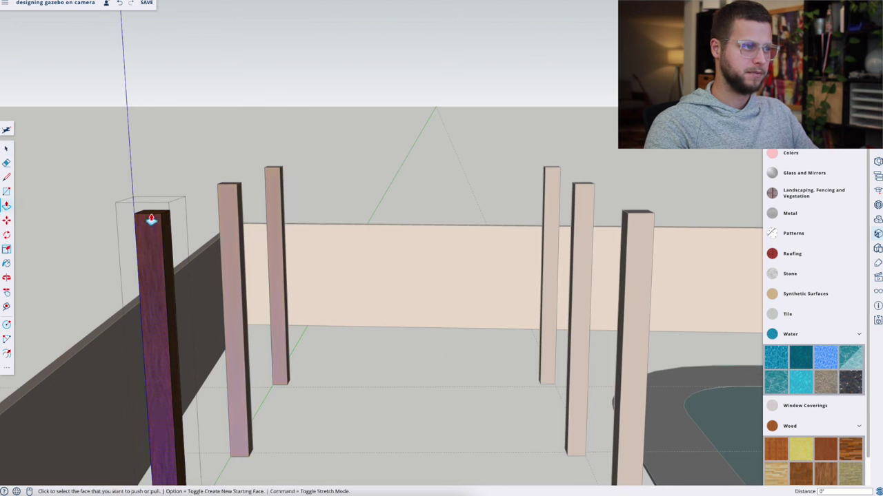
pyautogui.click(151, 219)
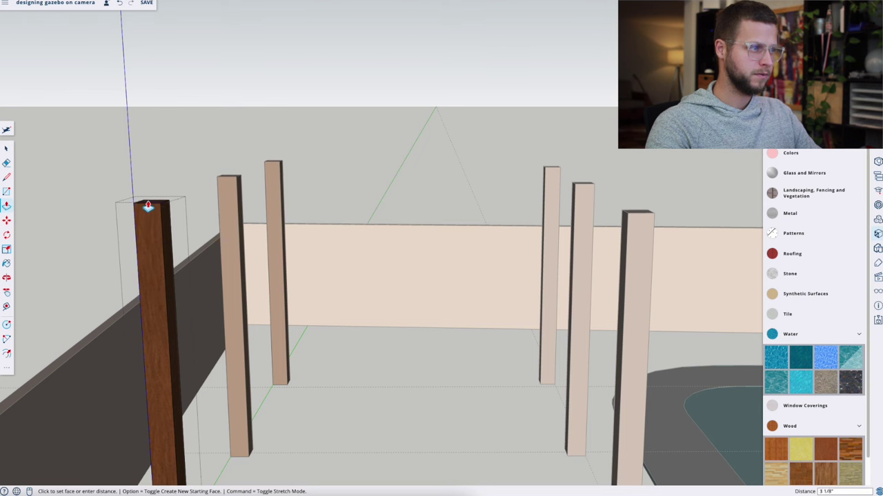
pyautogui.click(148, 206)
pyautogui.press('space')
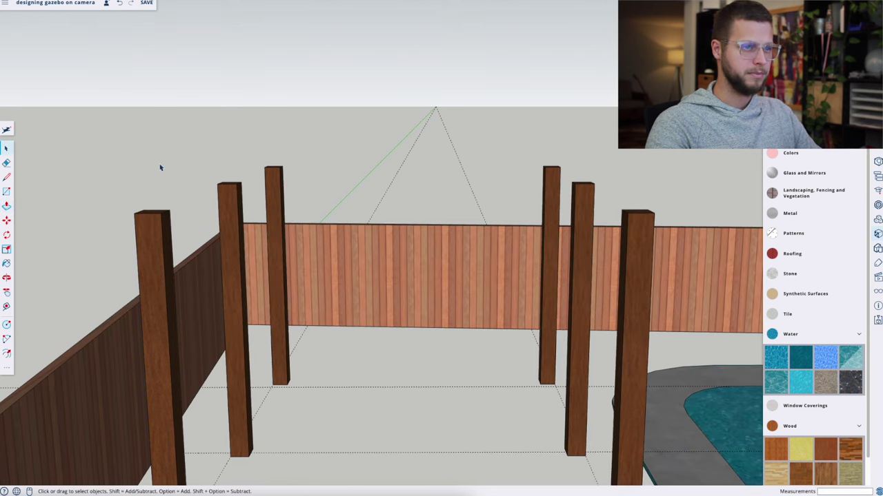
pyautogui.click(147, 215)
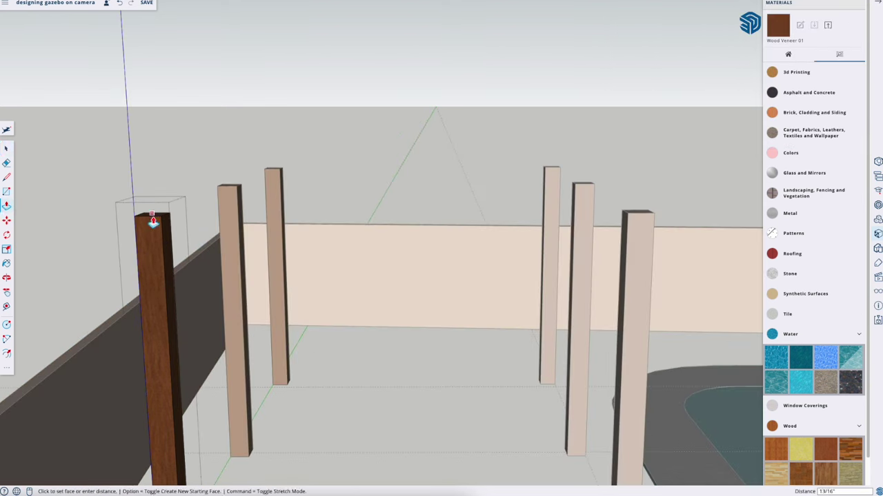
# - Measure upward from the left front post's top with the Tape Measure
pyautogui.moveTo(158, 227)
pyautogui.mouseDown(button='middle')
pyautogui.moveTo(388, 249)
pyautogui.moveTo(607, 128)
pyautogui.moveTo(169, 273)
pyautogui.moveTo(108, 221)
pyautogui.moveTo(166, 228)
pyautogui.mouseUp(button='middle')
pyautogui.doubleClick(169, 272)
pyautogui.press('p')
pyautogui.press('t')
pyautogui.click(166, 212)
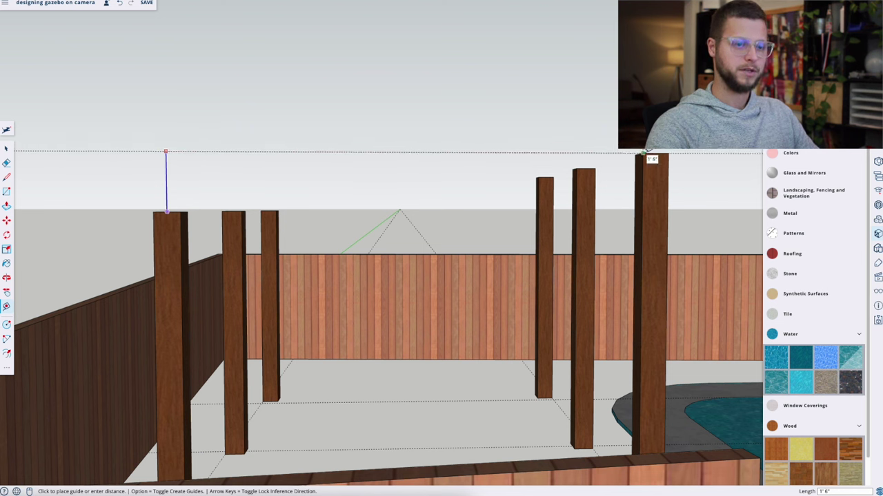
pyautogui.press('Escape')
pyautogui.press('space')
# - Measure the 10-foot right post and the left post's height from its base
pyautogui.keyDown('shift'); pyautogui.moveTo(546, 247); pyautogui.dragTo(433, 224, button='middle'); pyautogui.keyUp('shift')
pyautogui.press('t')
pyautogui.click(456, 80)
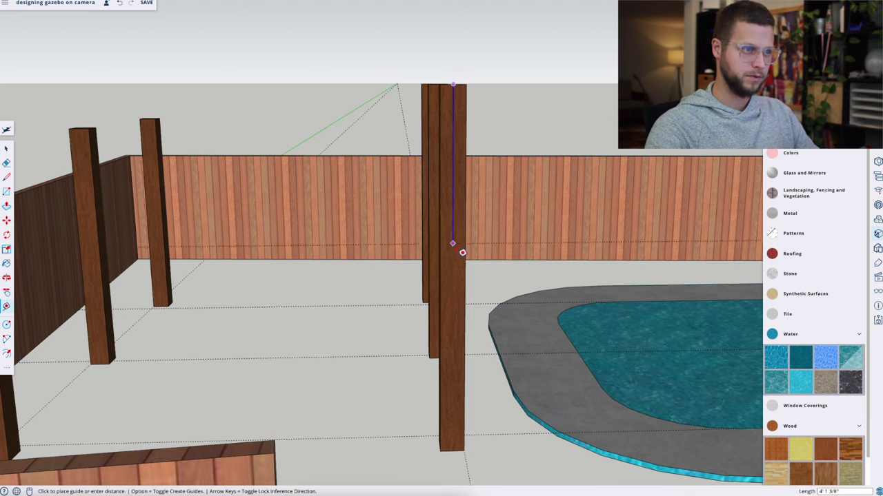
pyautogui.click(457, 445)
pyautogui.press('o')
pyautogui.moveTo(452, 450); pyautogui.dragTo(569, 449)
pyautogui.press('t')
pyautogui.click(157, 442)
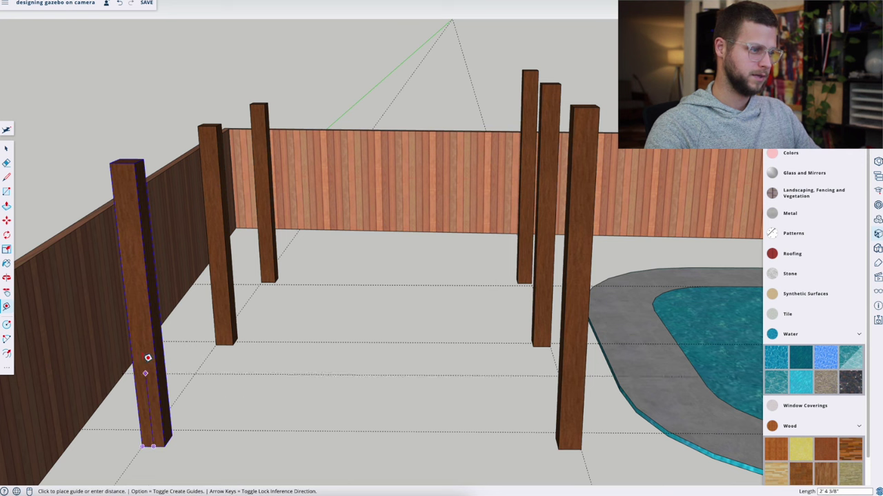
pyautogui.press('space')
# - Lower the left front post's top further with Push/Pull
pyautogui.doubleClick(129, 166)
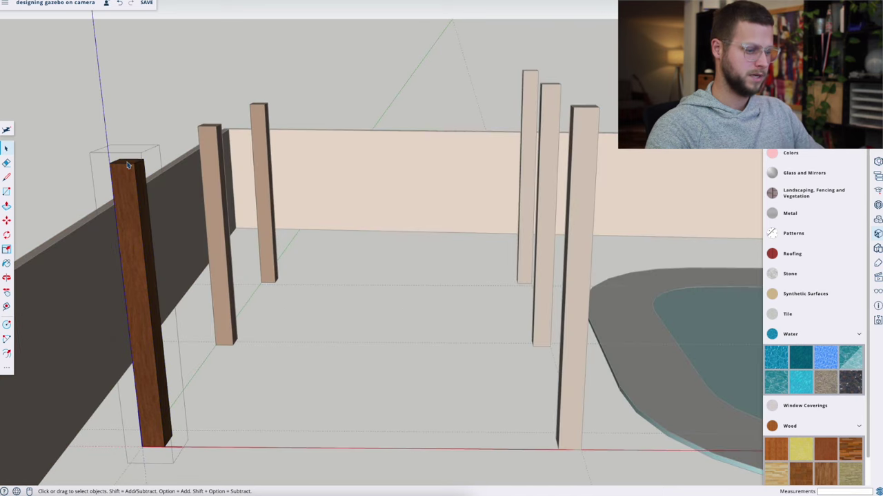
pyautogui.press('p')
pyautogui.click(125, 167)
pyautogui.click(128, 181)
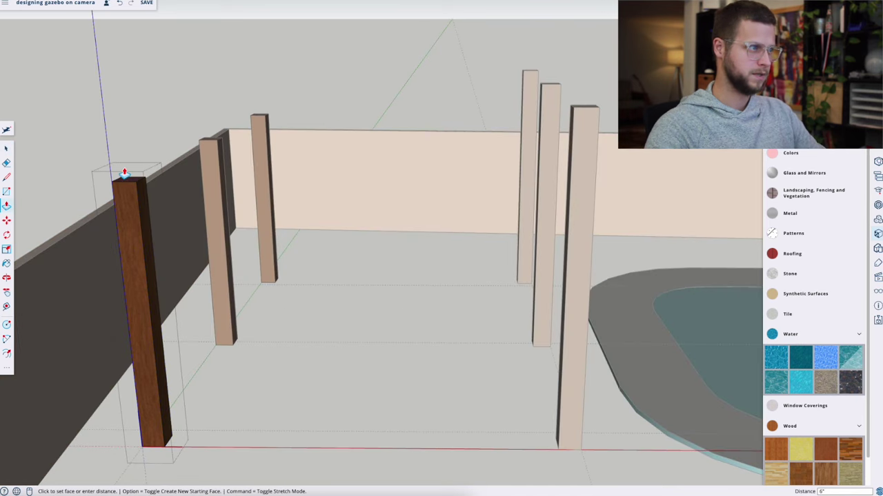
pyautogui.press('space')
pyautogui.press('Escape')
# - Push the right front post's top down and confirm it stands 9'6" tall
pyautogui.doubleClick(591, 109)
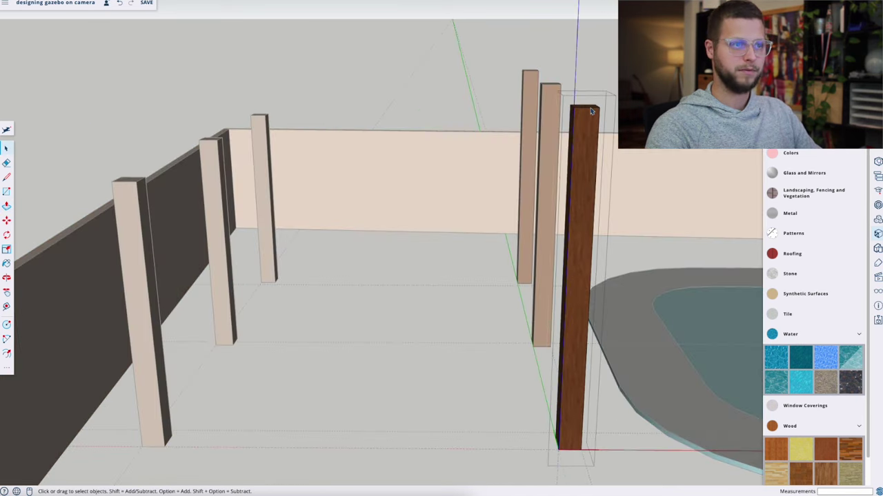
pyautogui.press('p')
pyautogui.click(586, 111)
pyautogui.press('space')
pyautogui.press('Escape')
pyautogui.press('t')
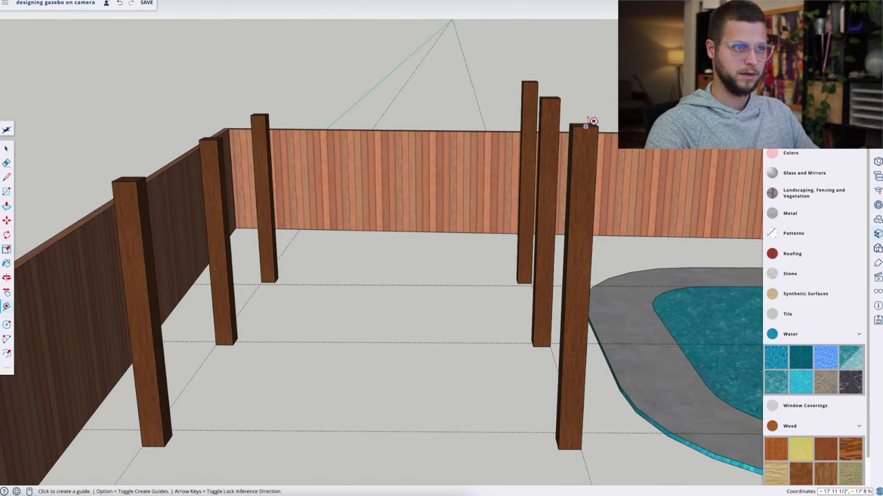
pyautogui.click(585, 126)
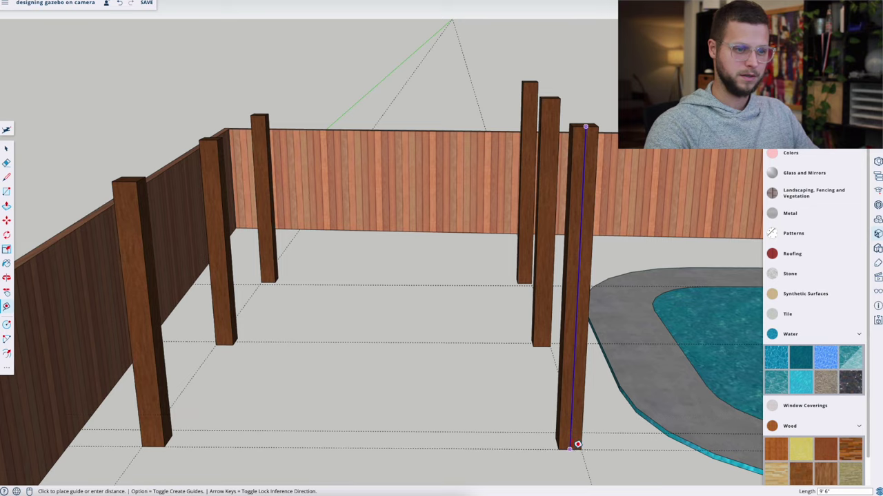
pyautogui.press('space')
pyautogui.moveTo(609, 81); pyautogui.dragTo(212, 229, button='middle')
# - Draw a rectangle spanning the tops of the three front posts
pyautogui.press('t')
pyautogui.click(182, 176)
pyautogui.moveTo(351, 186); pyautogui.dragTo(423, 282, button='middle')
pyautogui.press('r')
pyautogui.click(119, 213)
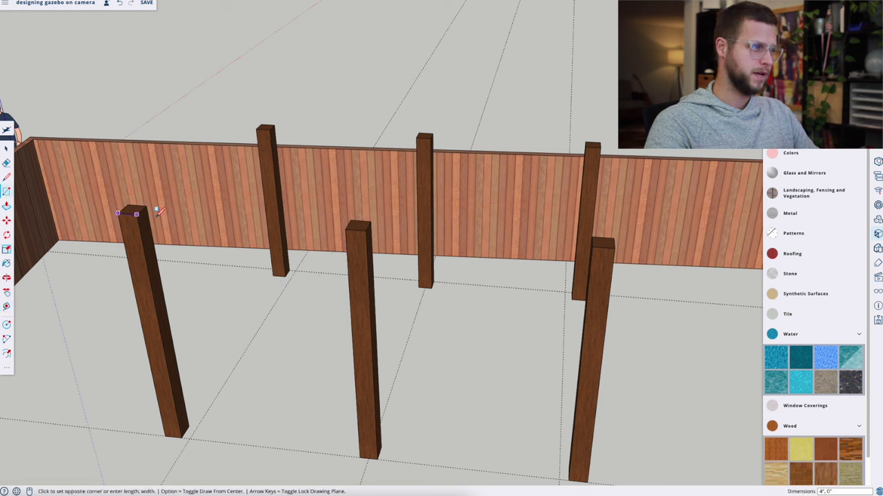
pyautogui.click(616, 236)
pyautogui.press('space')
# - Push/Pull the rectangle up 8 inches into a beam and make it a component
pyautogui.press('p')
pyautogui.click(573, 241)
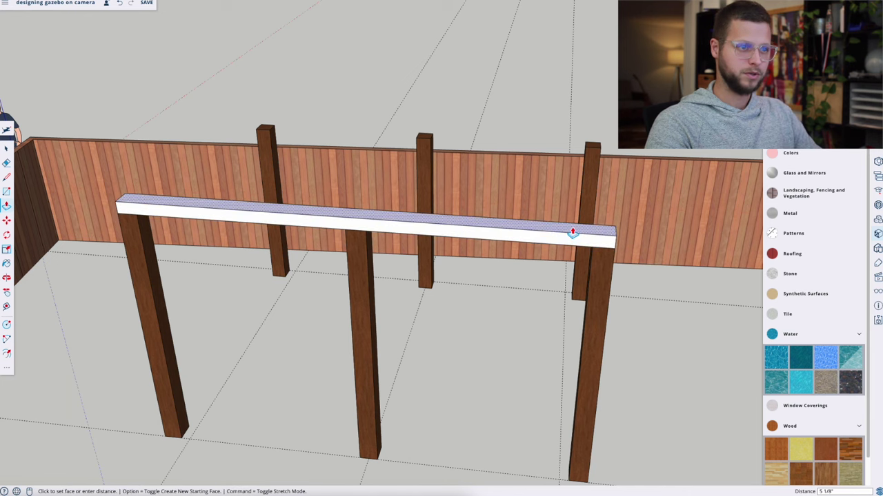
pyautogui.write('8')
pyautogui.press('Return')
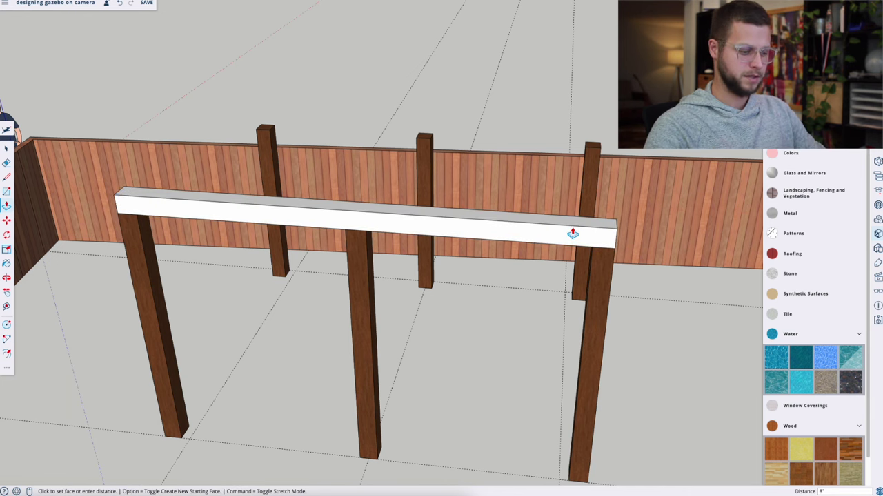
pyautogui.moveTo(573, 234); pyautogui.dragTo(567, 148, button='middle')
pyautogui.press('g')
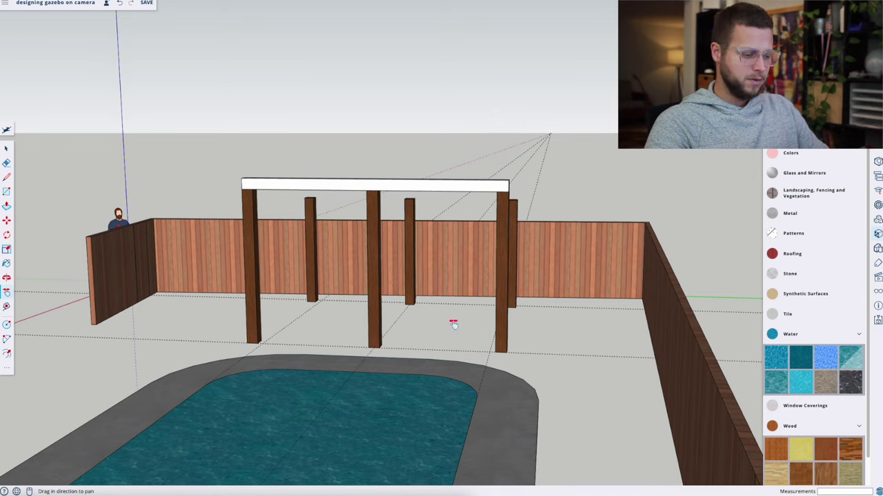
pyautogui.moveTo(451, 321); pyautogui.dragTo(373, 309, button='middle')
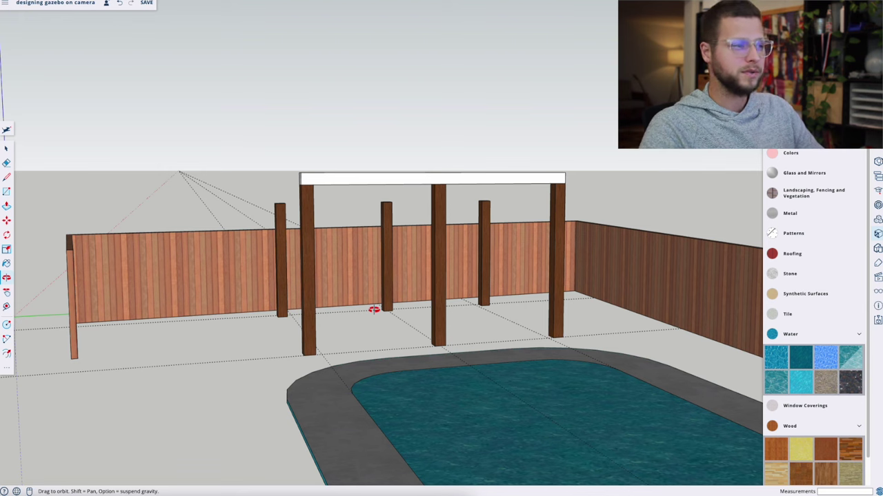
pyautogui.moveTo(359, 205); pyautogui.dragTo(531, 249, button='middle')
# - Lengthen the front beam at both its left and right ends
pyautogui.doubleClick(376, 154)
pyautogui.press('p')
pyautogui.click(350, 153)
pyautogui.moveTo(375, 151); pyautogui.dragTo(341, 191, button='middle')
pyautogui.press('space')
pyautogui.click(464, 162)
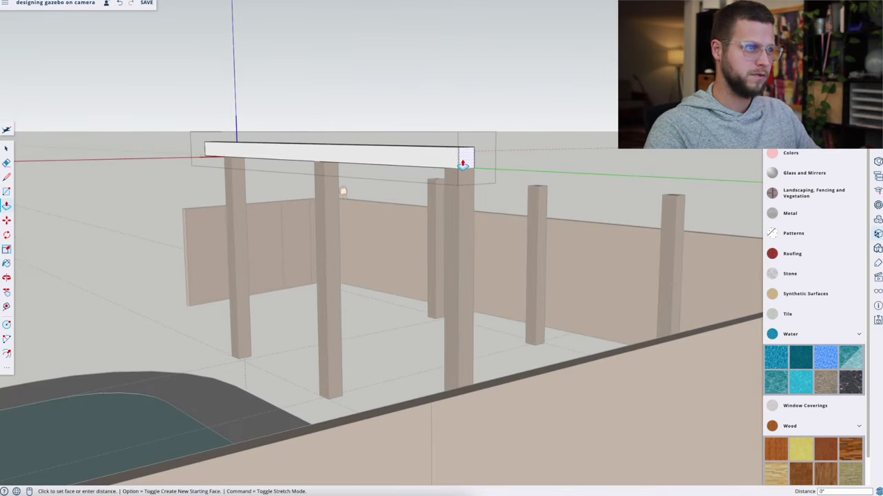
pyautogui.press('p')
pyautogui.moveTo(463, 162); pyautogui.dragTo(479, 164)
pyautogui.click(465, 98)
pyautogui.moveTo(464, 98); pyautogui.dragTo(148, 292, button='middle')
pyautogui.moveTo(240, 197); pyautogui.dragTo(445, 286, button='middle')
# - Copy the beam onto the back row of posts with Move
pyautogui.press('space')
pyautogui.scroll(5, 331, 182)
pyautogui.press('m')
pyautogui.press('alt')
pyautogui.click(335, 191)
pyautogui.moveTo(410, 177); pyautogui.dragTo(380, 219, button='middle')
pyautogui.click(380, 219)
pyautogui.moveTo(386, 264); pyautogui.dragTo(138, 213, button='middle')
pyautogui.press('t')
pyautogui.click(122, 206)
pyautogui.press('Up')
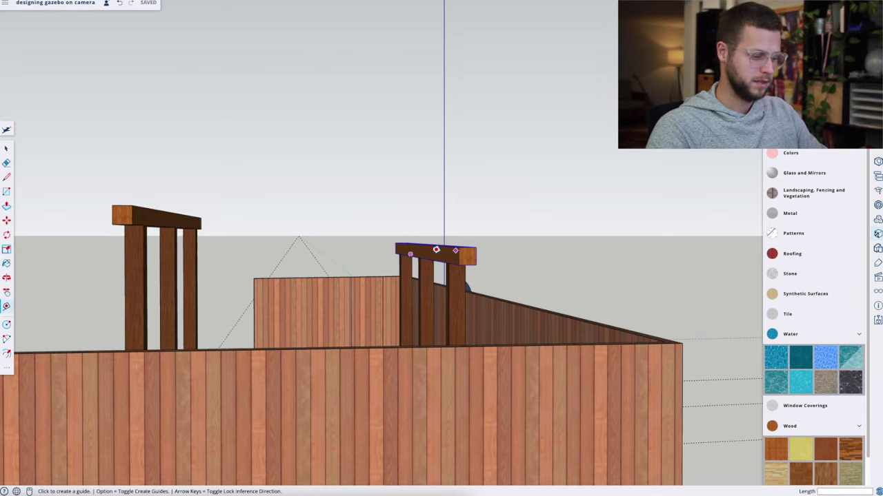
pyautogui.moveTo(404, 252); pyautogui.dragTo(526, 375, button='middle')
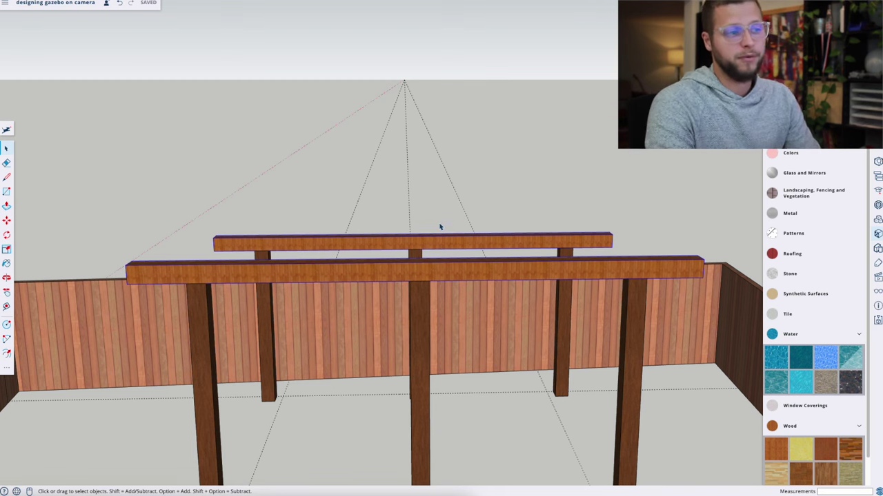
# - Draw a rectangle across both beams, locked to the green-axis plane
pyautogui.press('o')
pyautogui.moveTo(405, 253); pyautogui.dragTo(624, 263)
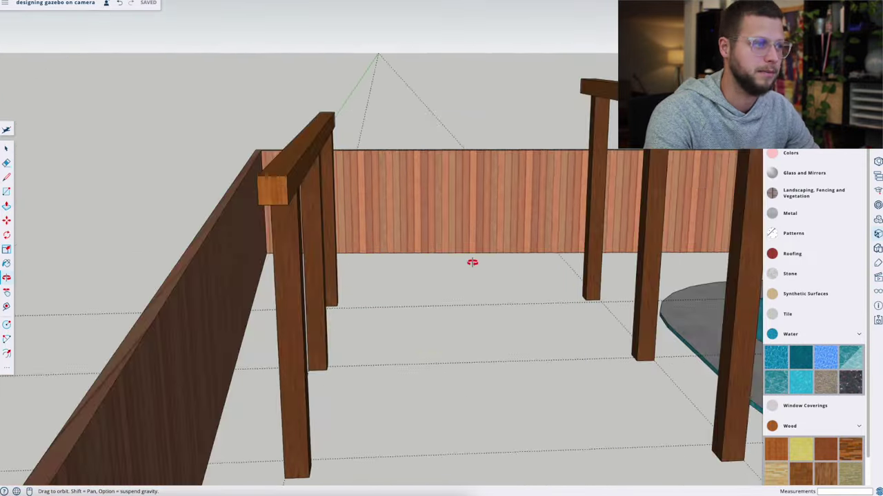
pyautogui.moveTo(458, 253); pyautogui.dragTo(402, 270)
pyautogui.scroll(-5, 414, 283)
pyautogui.moveTo(432, 299); pyautogui.dragTo(404, 327)
pyautogui.press('r')
pyautogui.click(562, 215)
pyautogui.press('Left')
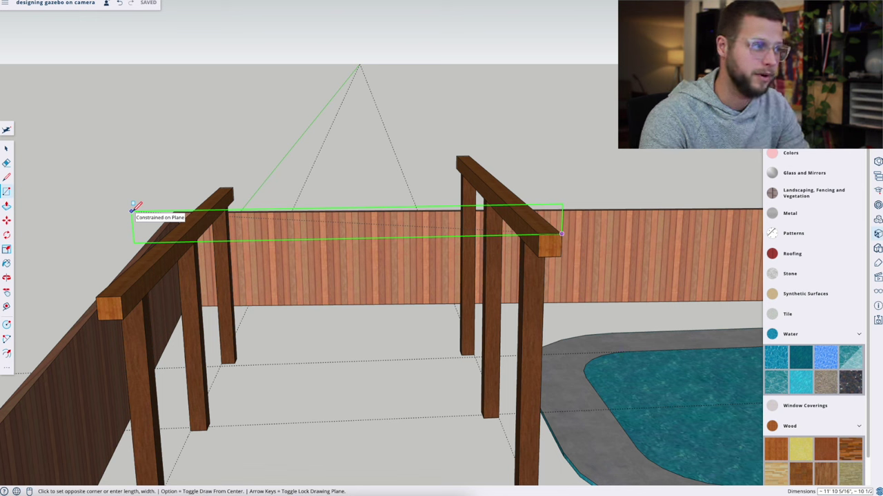
pyautogui.press('Left')
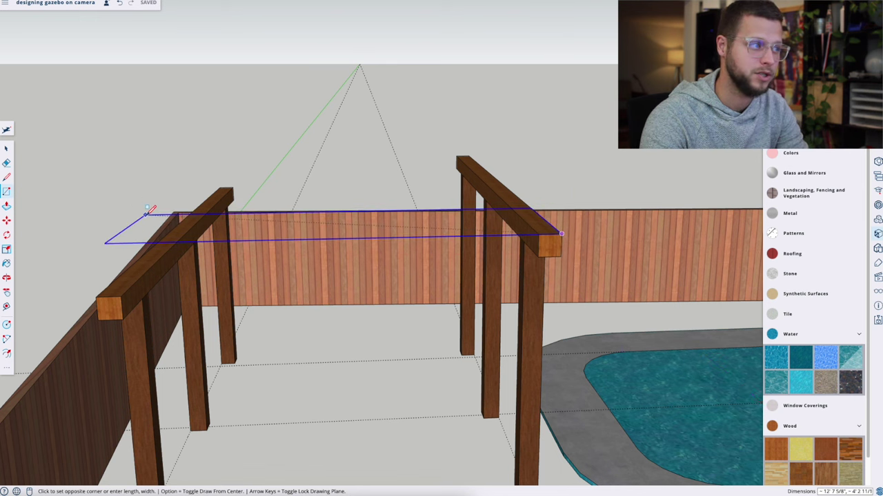
pyautogui.press('Left')
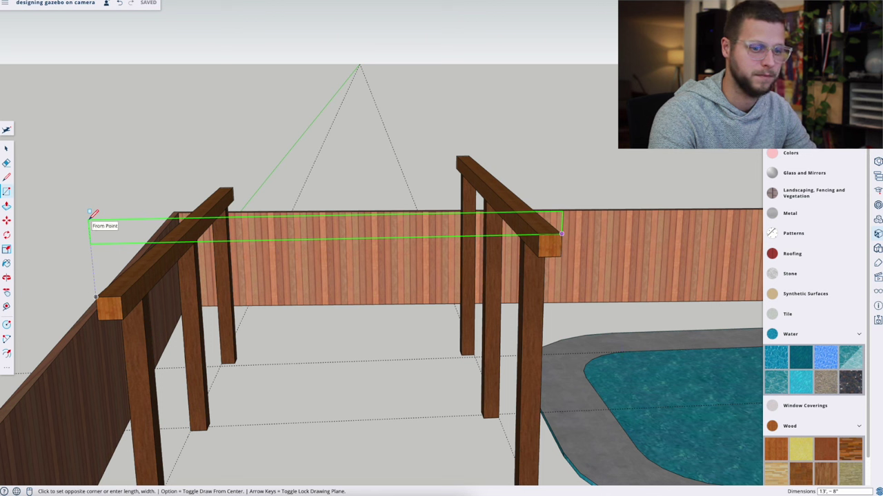
pyautogui.click(93, 213)
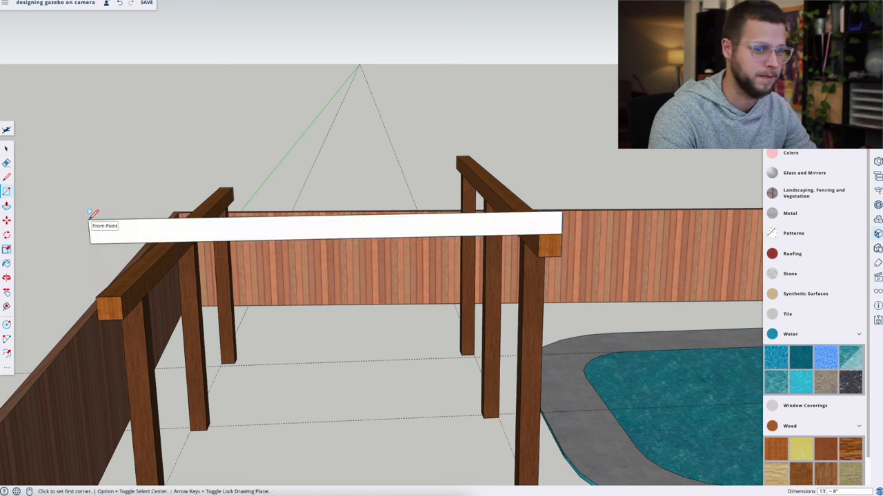
# - Push/Pull the rectangle 6 inches to give the rafter its thickness
pyautogui.press('p')
pyautogui.click(202, 240)
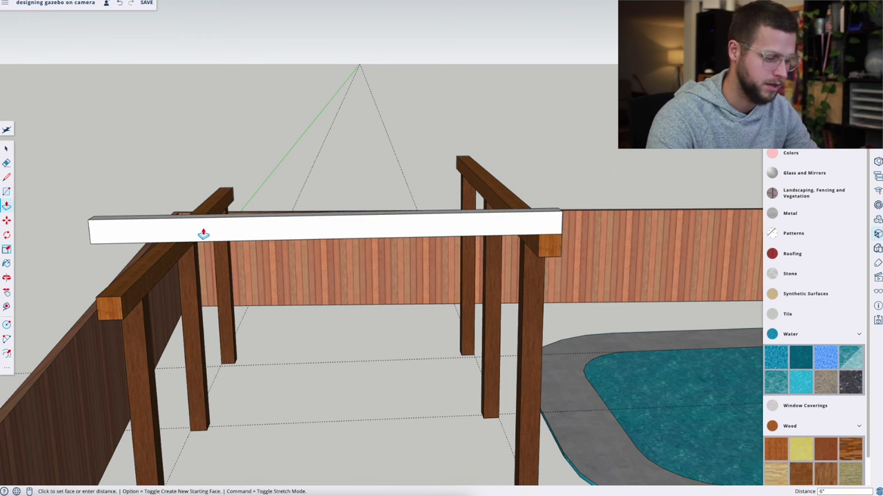
pyautogui.moveTo(202, 234); pyautogui.dragTo(349, 206, button='middle')
pyautogui.click(408, 214)
pyautogui.press('space')
# - Extend the rafter's ends 2 feet and 16 inches past the beams
pyautogui.press('p')
pyautogui.click(423, 208)
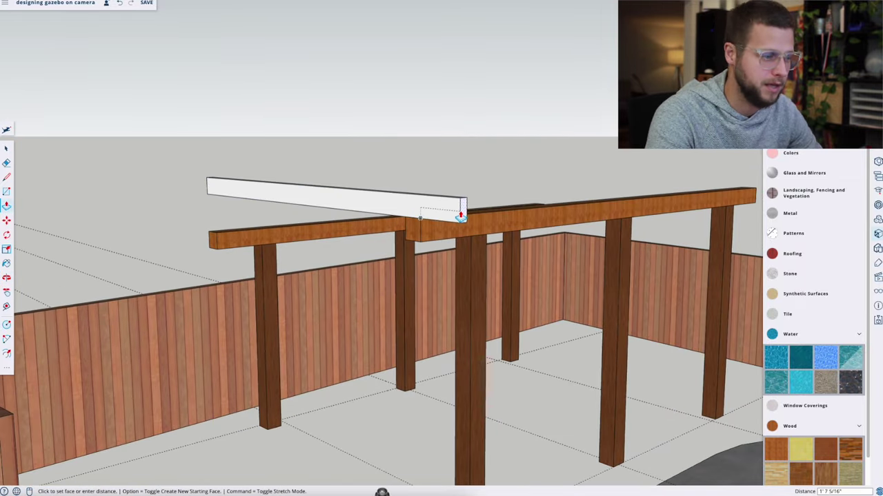
pyautogui.press('Return')
pyautogui.press('o')
pyautogui.moveTo(260, 198); pyautogui.dragTo(703, 188)
pyautogui.moveTo(381, 207); pyautogui.dragTo(279, 179)
pyautogui.moveTo(280, 179); pyautogui.dragTo(373, 209, button='middle')
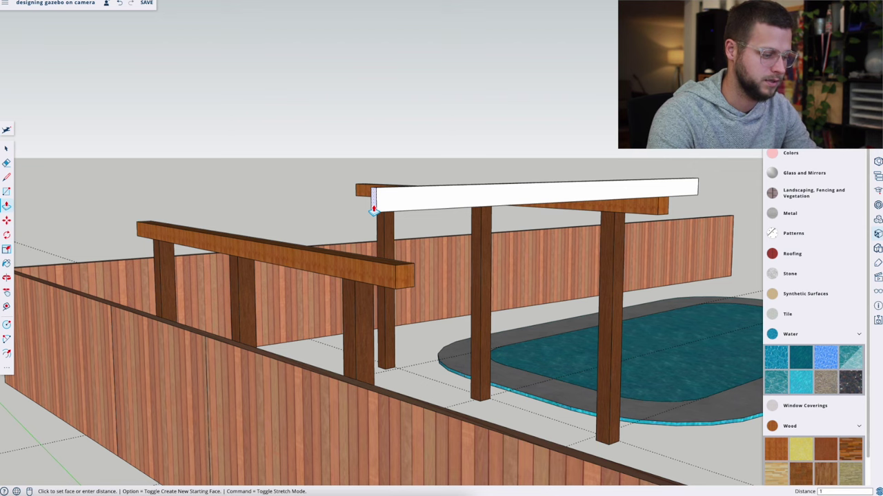
pyautogui.press('Return')
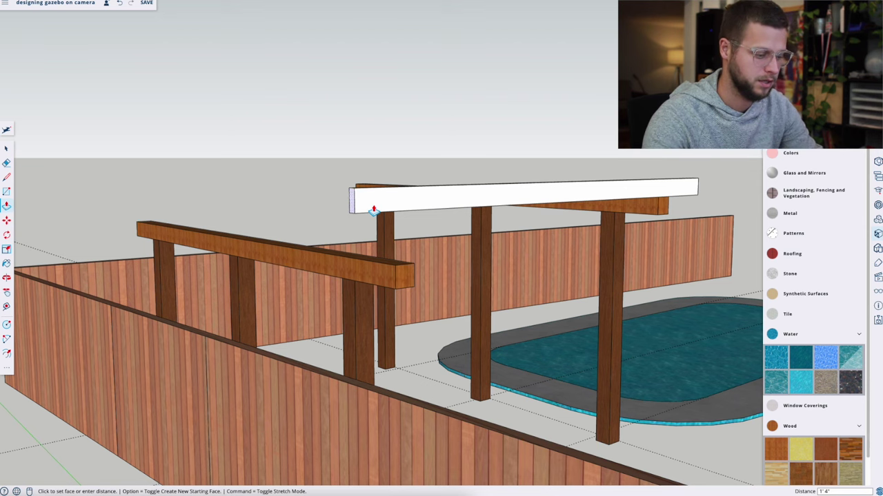
pyautogui.moveTo(373, 209); pyautogui.dragTo(641, 197, button='middle')
pyautogui.press('q')
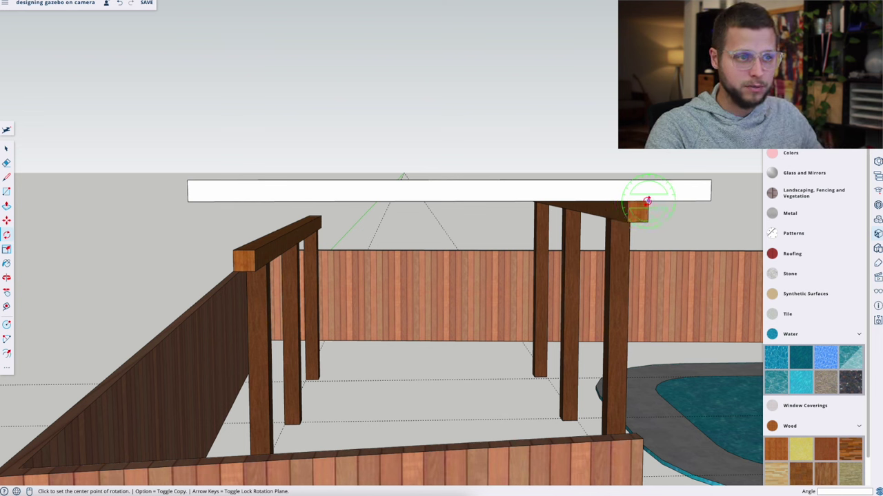
# - Try tilting the rafter with Rotate, then undo back to the level rafter
pyautogui.click(648, 201)
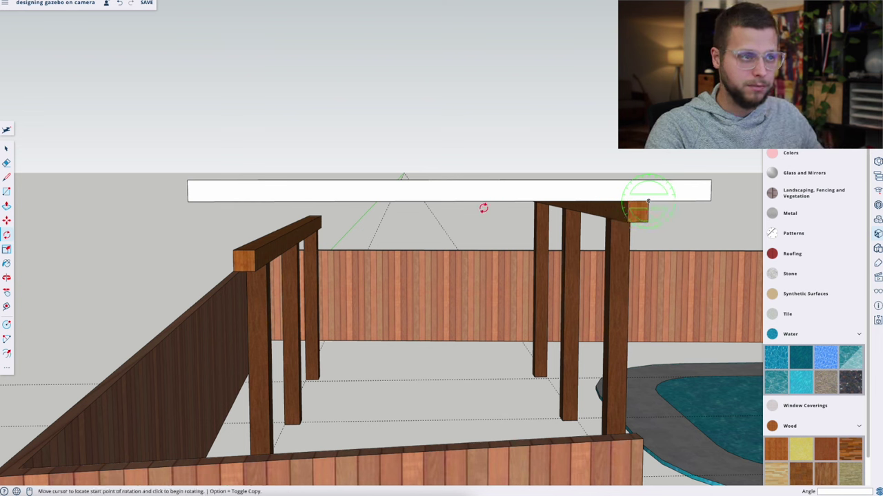
pyautogui.click(190, 203)
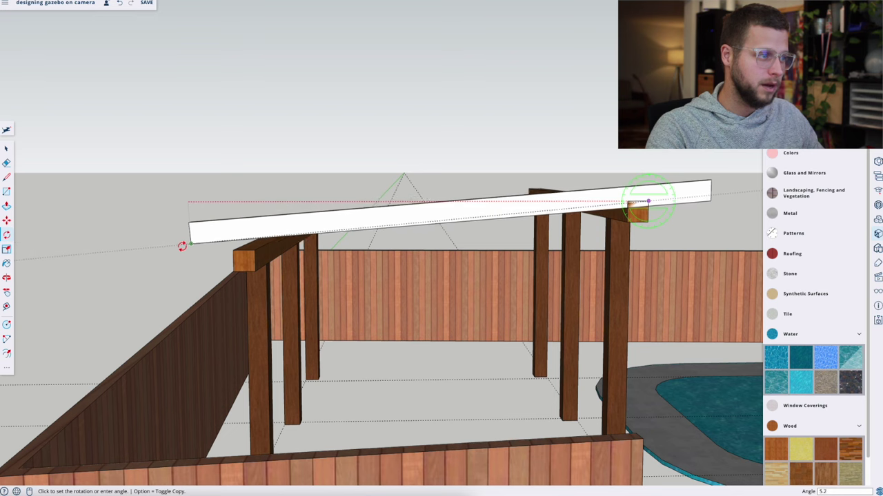
pyautogui.moveTo(211, 244); pyautogui.dragTo(254, 235, button='middle')
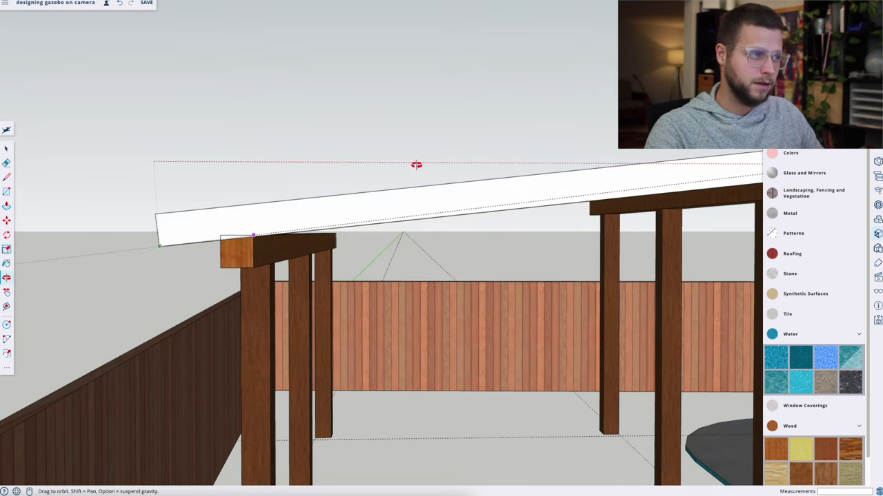
pyautogui.click(280, 181)
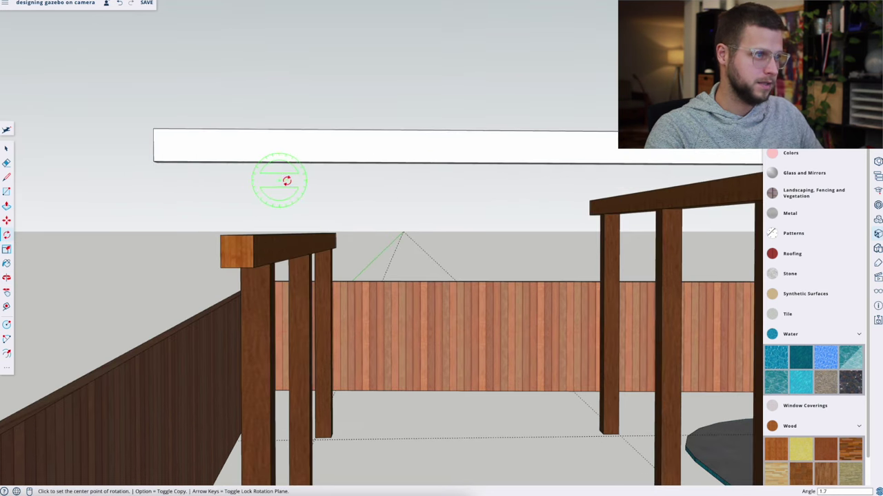
pyautogui.keyDown('shift'); pyautogui.moveTo(488, 186); pyautogui.dragTo(307, 276, button='middle'); pyautogui.keyUp('shift')
pyautogui.press('super+z')
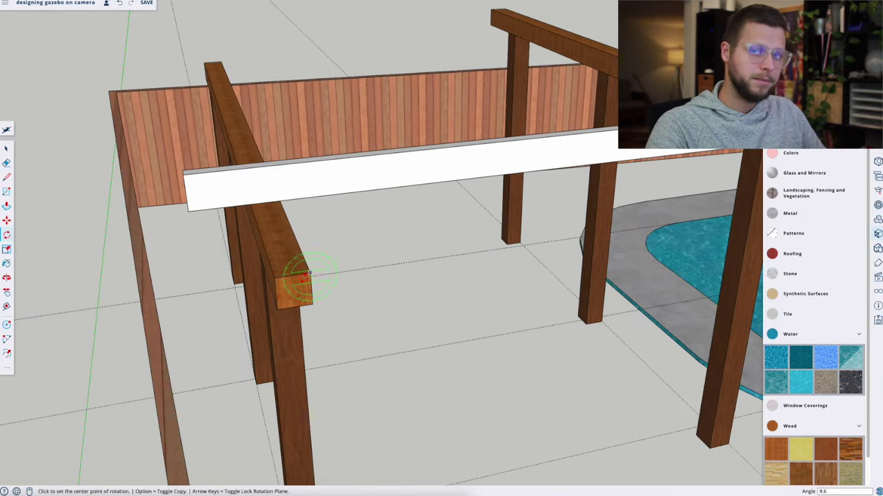
pyautogui.press('super+z')
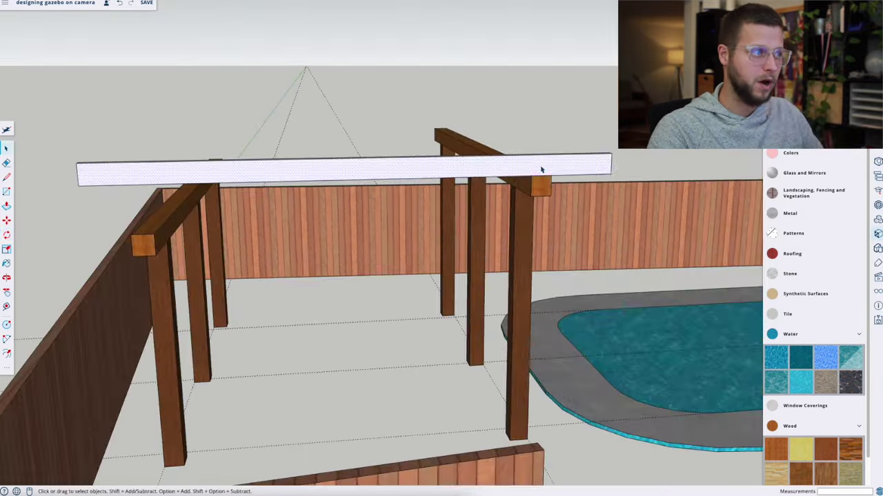
pyautogui.moveTo(419, 173); pyautogui.dragTo(407, 221, button='middle')
# - Make the rafter a component named Radfter
pyautogui.rightClick(403, 206)
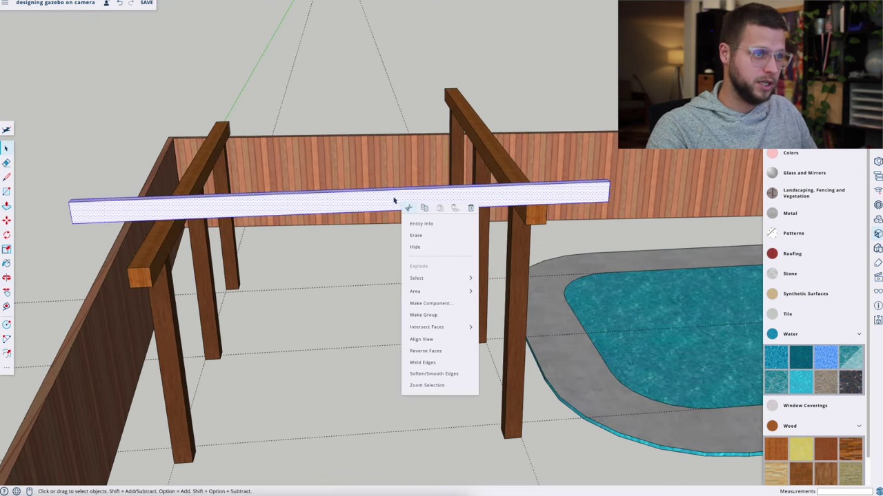
pyautogui.press('Escape')
pyautogui.rightClick(383, 205)
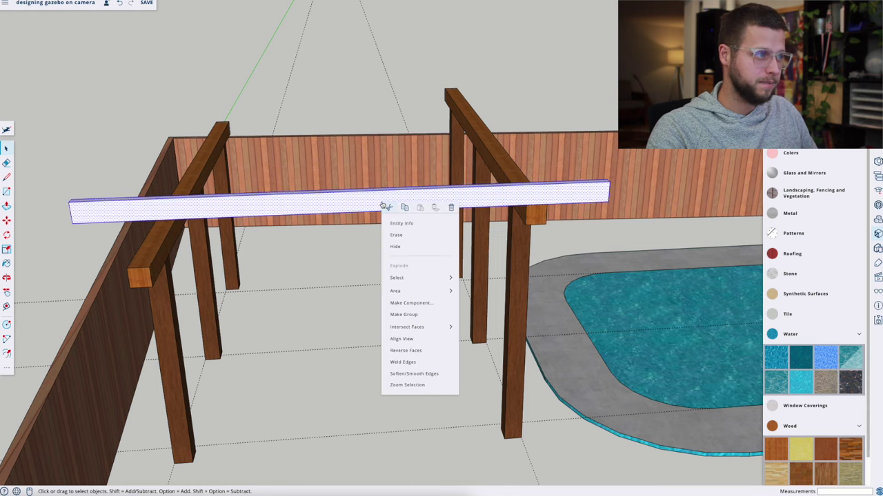
pyautogui.click(414, 305)
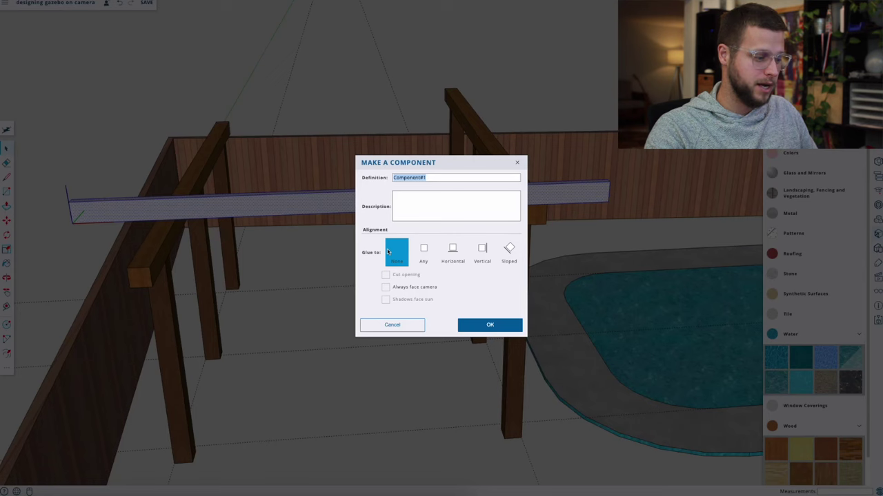
pyautogui.write('Radfter')
pyautogui.press('Return')
# - Rotate the Radfter component so it slopes slightly across the beams
pyautogui.press('q')
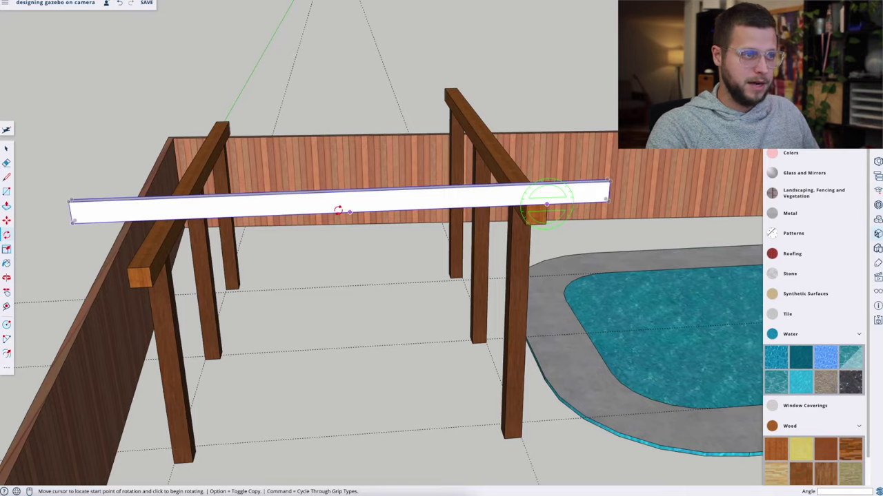
pyautogui.click(148, 221)
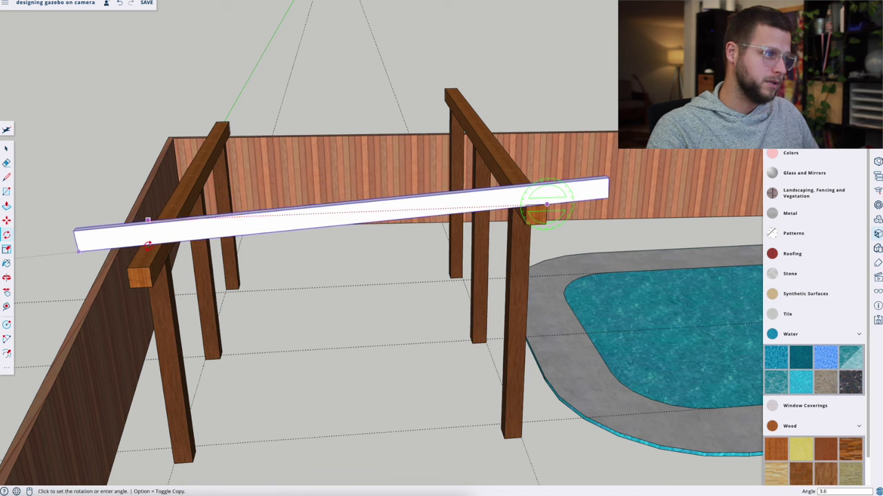
pyautogui.scroll(10, 149, 266)
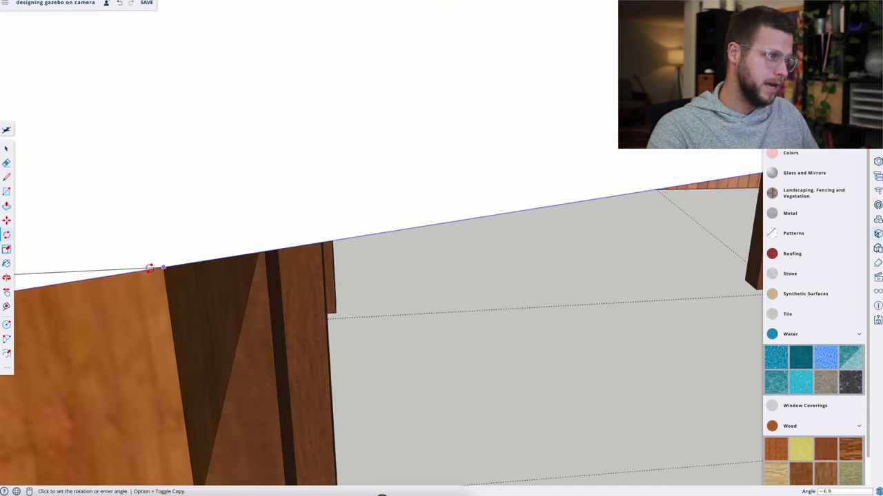
pyautogui.click(162, 268)
pyautogui.scroll(-10, 161, 267)
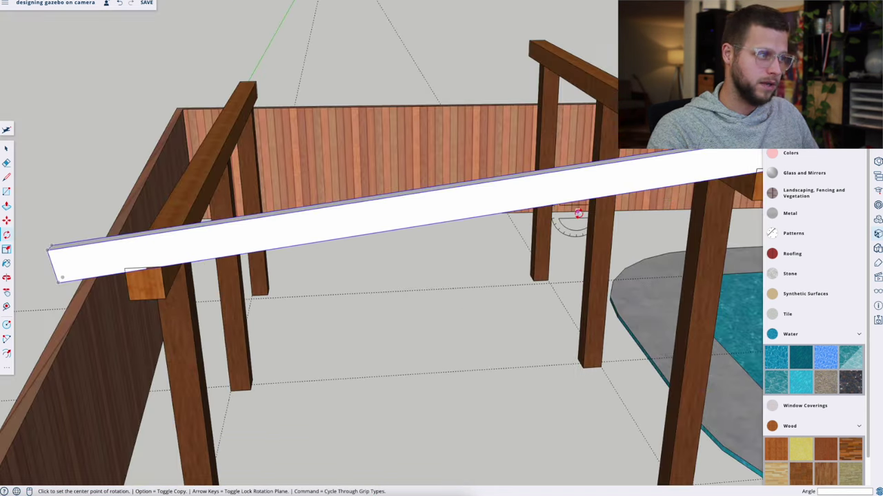
pyautogui.scroll(3, 500, 189)
pyautogui.moveTo(500, 188); pyautogui.dragTo(528, 225, button='middle')
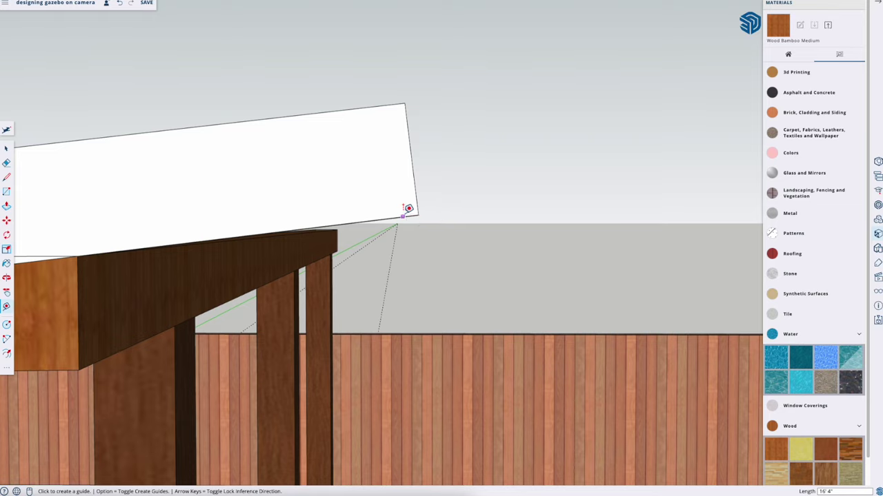
# - Open the white rafter for editing and zoom in on the block under its end
pyautogui.press('space')
pyautogui.doubleClick(413, 193)
pyautogui.moveTo(418, 186); pyautogui.dragTo(309, 183, button='middle')
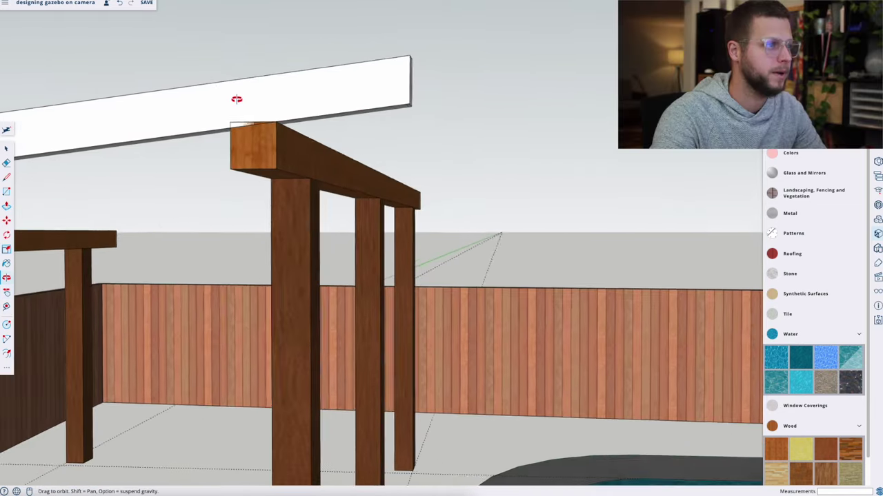
pyautogui.moveTo(236, 97); pyautogui.dragTo(281, 116, button='middle')
pyautogui.scroll(3, 281, 116)
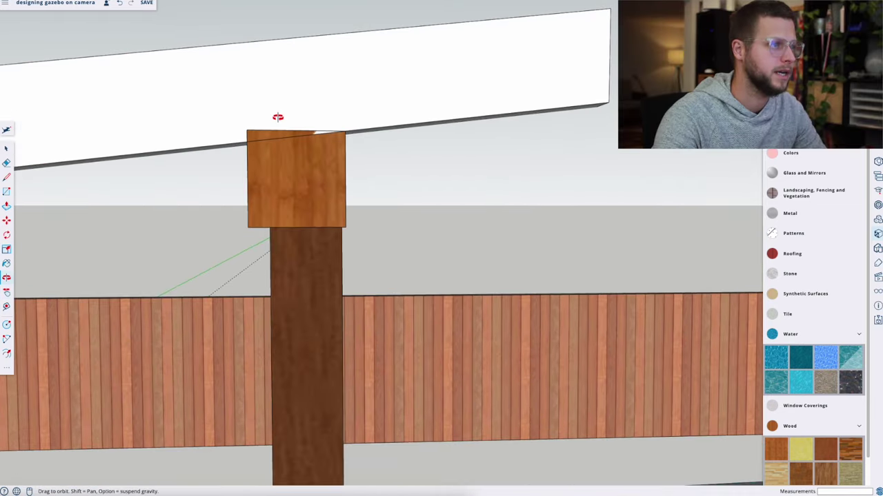
pyautogui.scroll(3, 231, 146)
pyautogui.scroll(3, 266, 201)
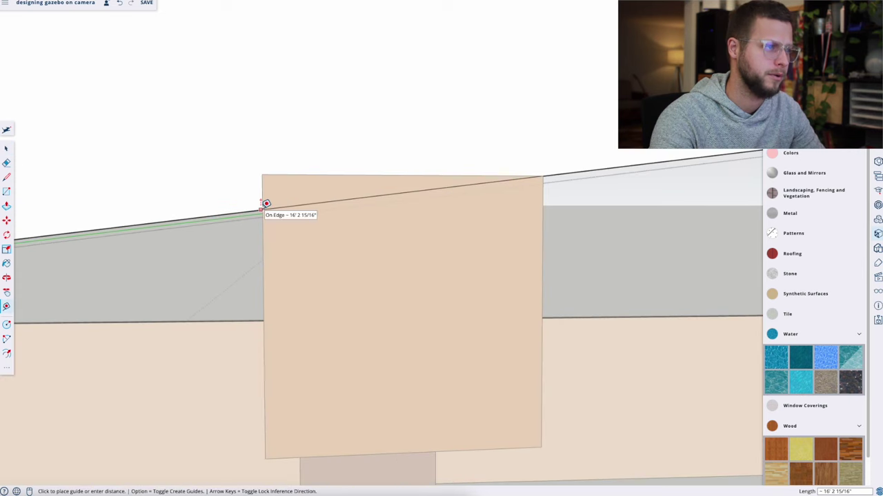
# - Draw a cut line across the rafter end along the top of the block
pyautogui.press('l')
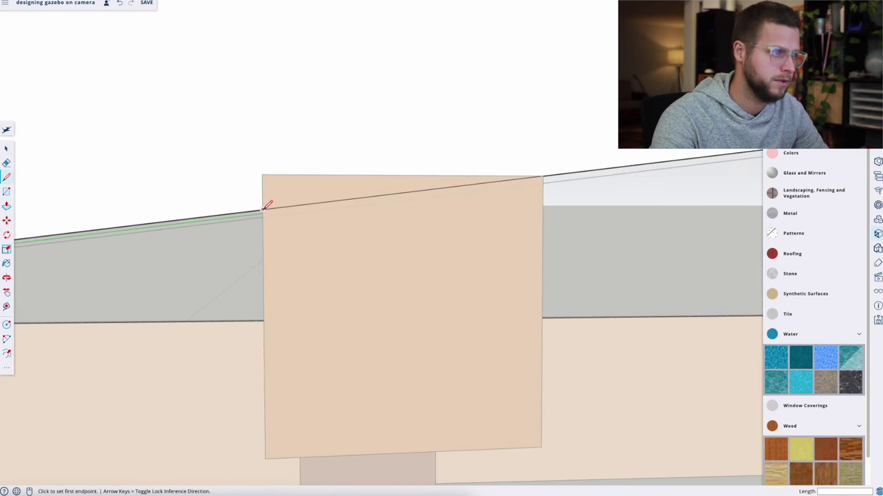
pyautogui.click(263, 209)
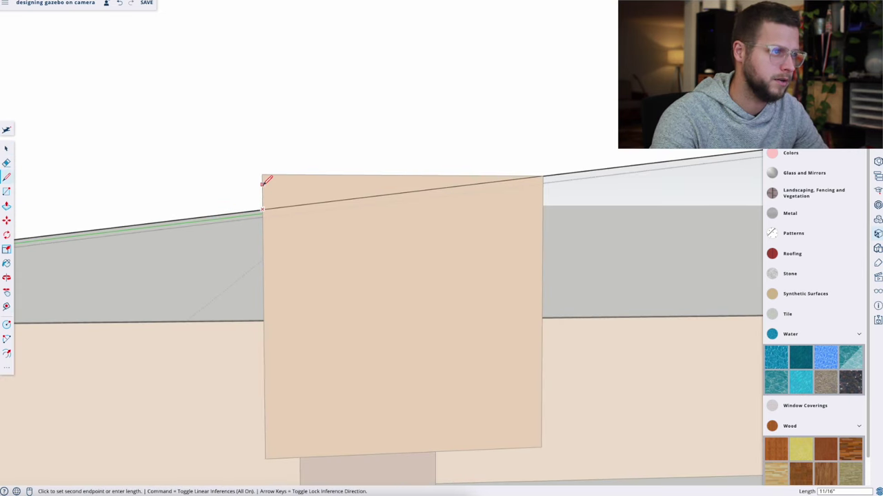
pyautogui.press('o')
pyautogui.moveTo(267, 170); pyautogui.dragTo(122, 164)
pyautogui.press('space')
pyautogui.press('l')
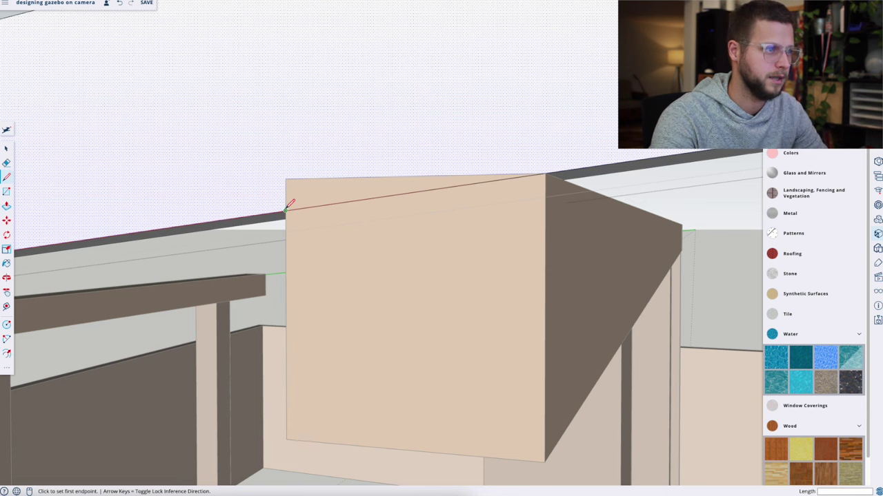
pyautogui.click(546, 174)
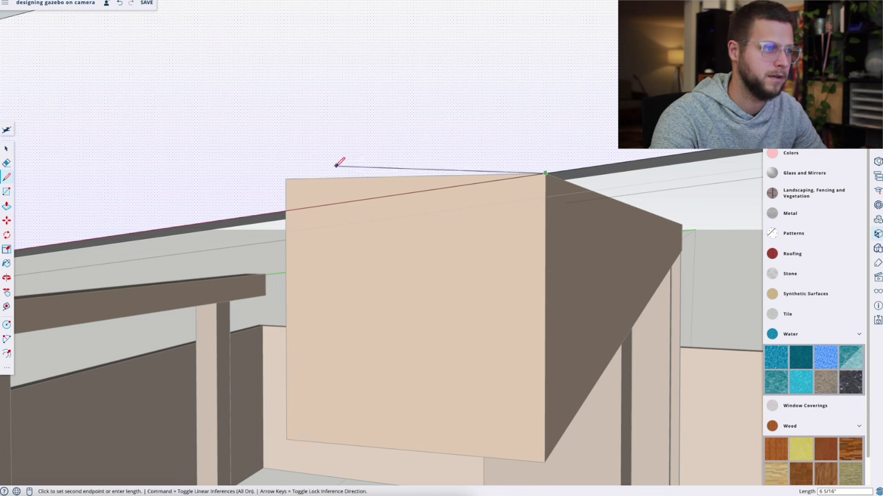
pyautogui.click(288, 178)
pyautogui.press('space')
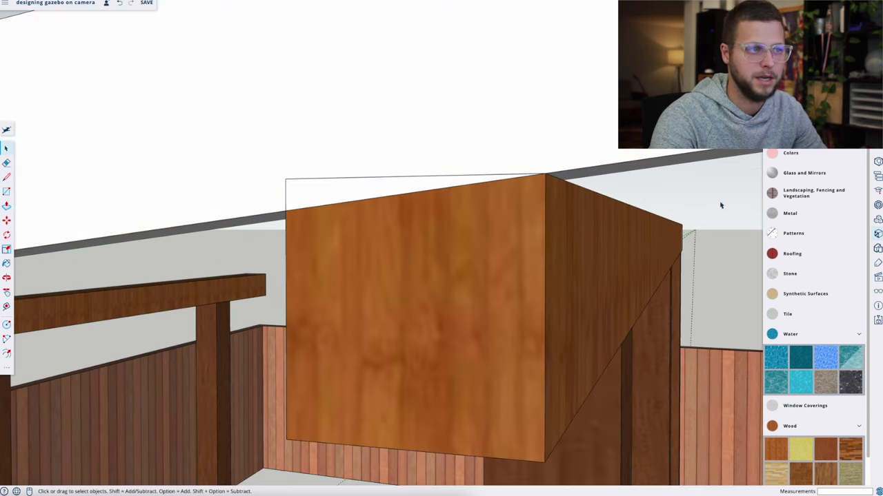
# - Hide the wood block and push the thin wedge off the rafter's underside
pyautogui.rightClick(460, 253)
pyautogui.click(473, 293)
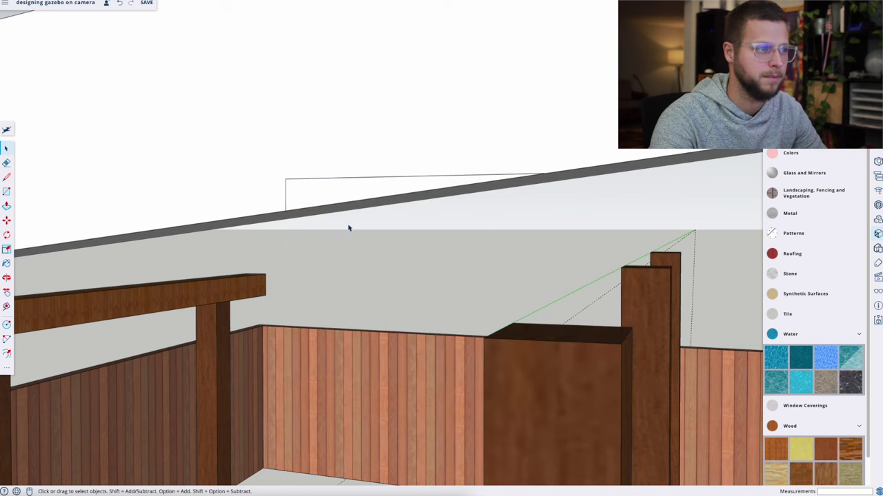
pyautogui.click(325, 195)
pyautogui.press('p')
pyautogui.click(311, 192)
pyautogui.click(368, 200)
pyautogui.press('space')
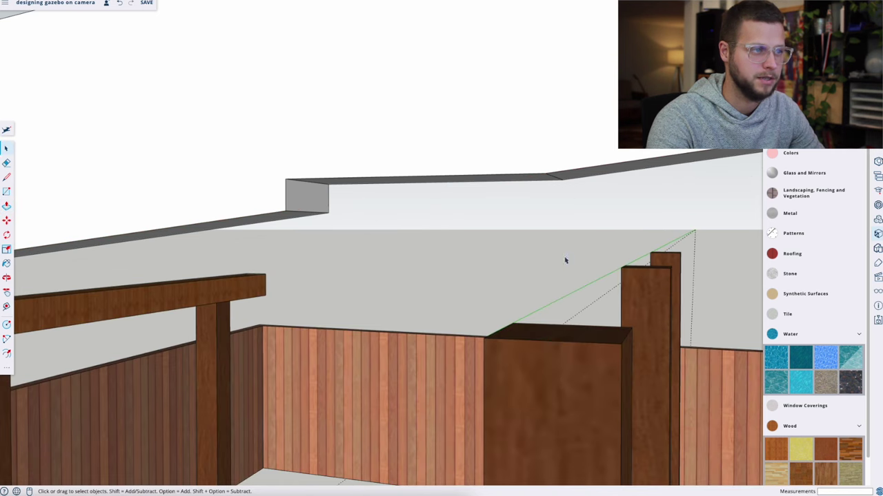
# - Draw a line closing the notch outline at the rafter end
pyautogui.scroll(5, 250, 173)
pyautogui.press('l')
pyautogui.click(498, 183)
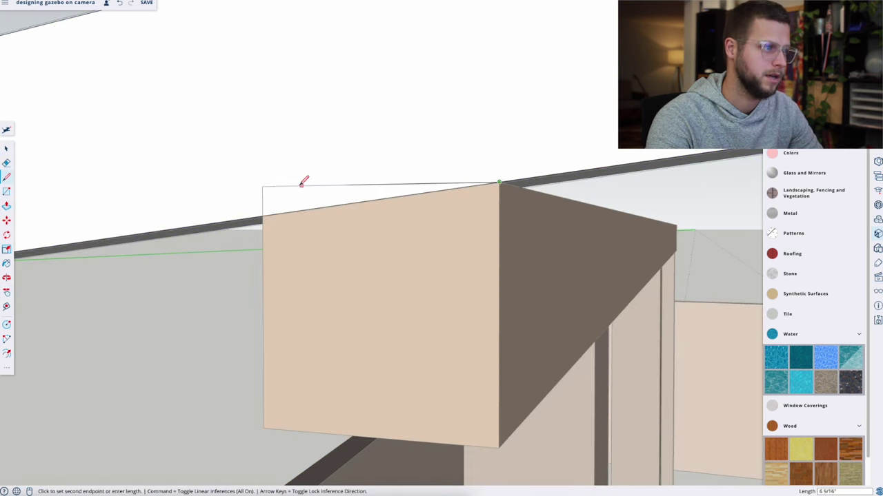
pyautogui.click(275, 186)
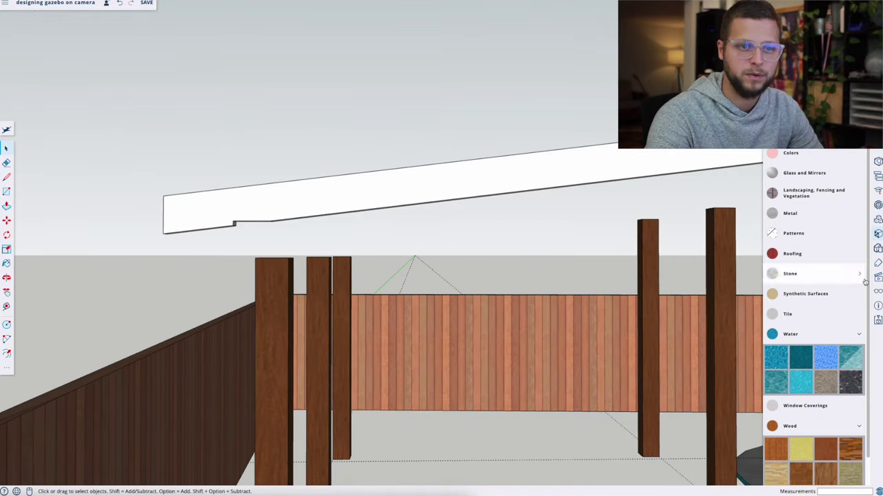
# - Unhide the hidden beam blocks and bring the gazebo into a front view
pyautogui.click(878, 291)
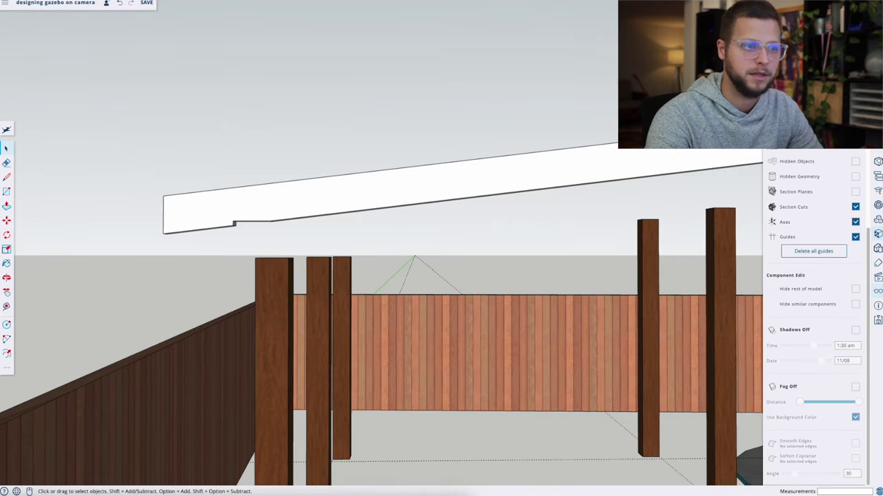
pyautogui.hotkey('ctrl', 'z')
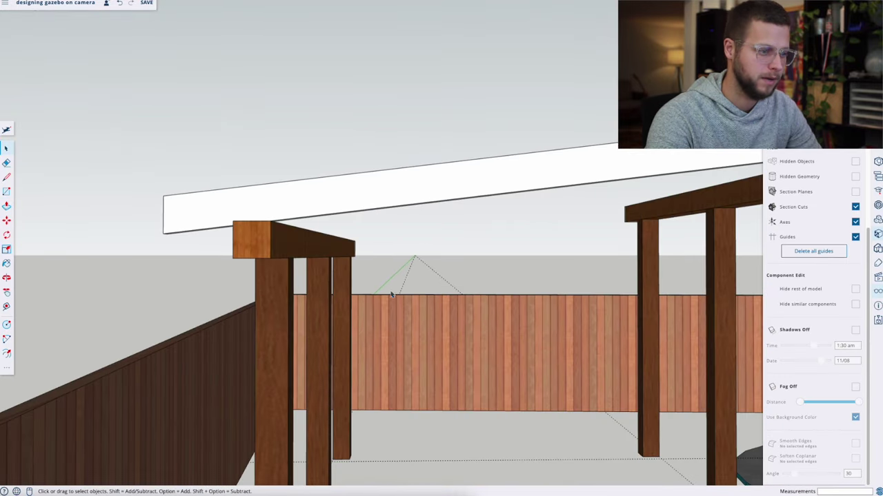
pyautogui.moveTo(397, 279); pyautogui.dragTo(201, 200, button='middle')
# - Copy the rafter from its corner toward the beam's far end, about 19' 9" away
pyautogui.press('m')
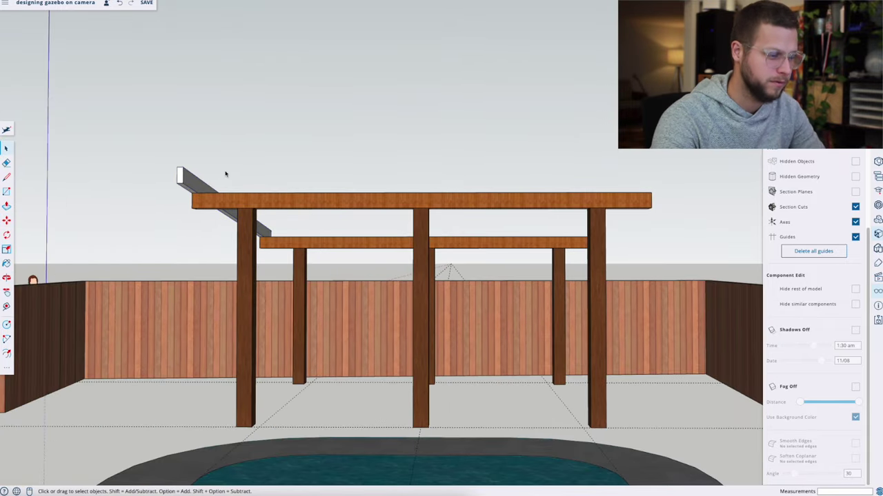
pyautogui.scroll(5, 199, 192)
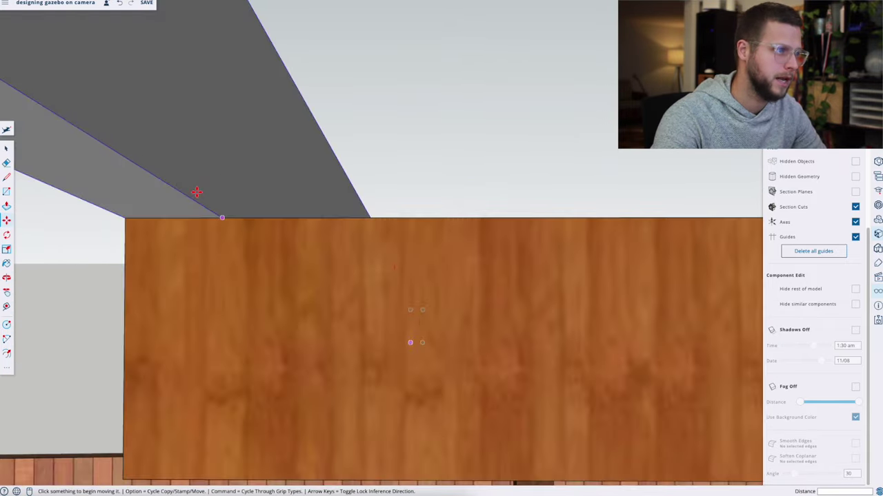
pyautogui.click(222, 218)
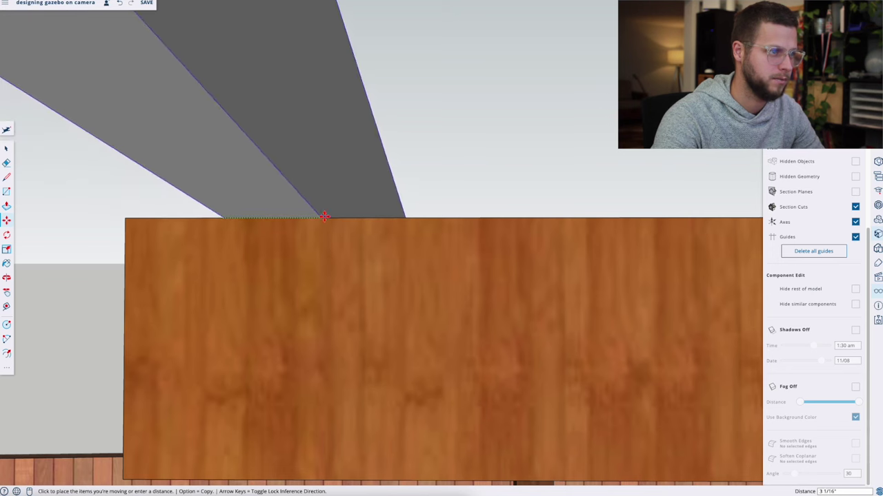
pyautogui.press('alt')
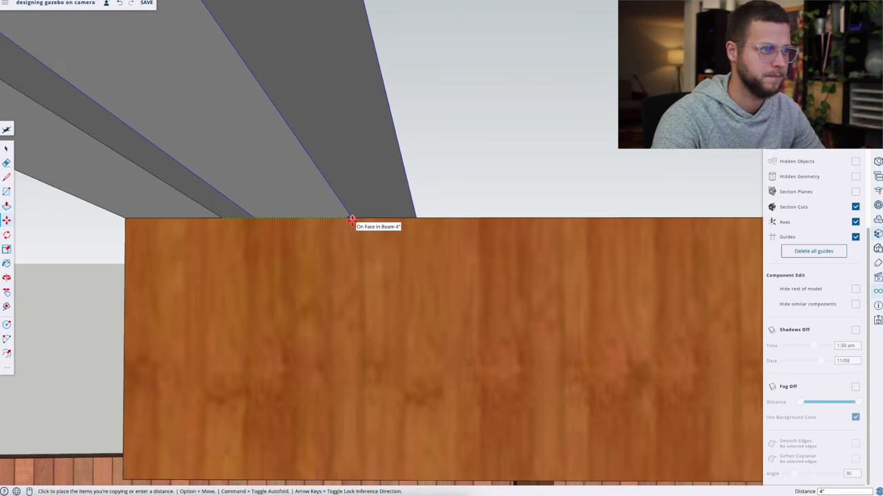
pyautogui.scroll(-6, 352, 220)
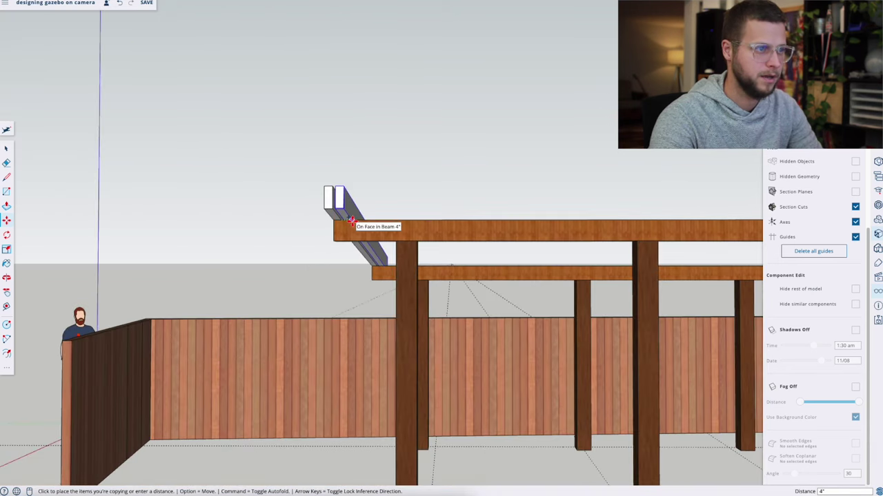
pyautogui.scroll(-5, 504, 222)
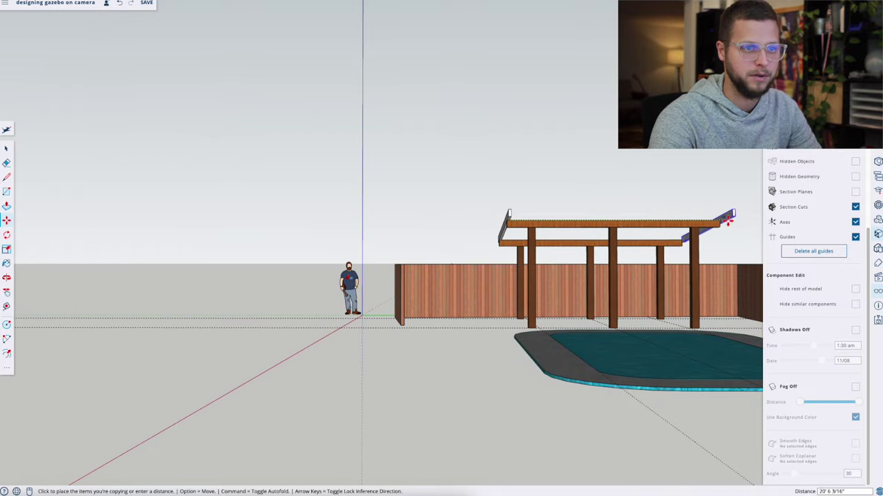
pyautogui.scroll(10, 727, 221)
pyautogui.scroll(-4, 510, 252)
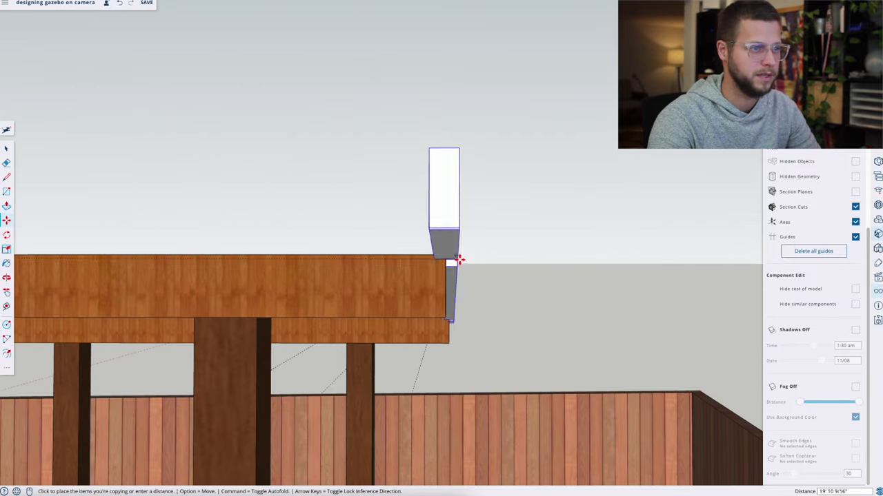
pyautogui.scroll(6, 460, 260)
pyautogui.scroll(-3, 467, 258)
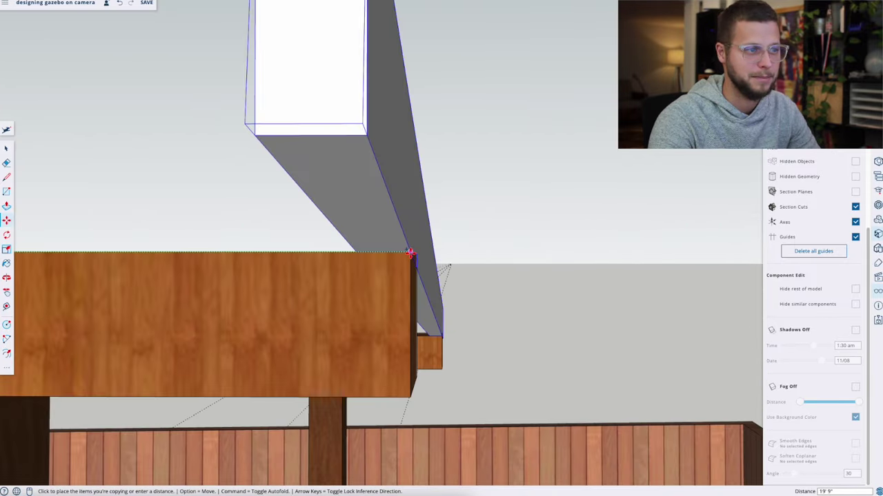
# - Drop the rafter copy at the beam's far end and array it with /7 for eight rafters
pyautogui.click(410, 253)
pyautogui.scroll(-5, 410, 248)
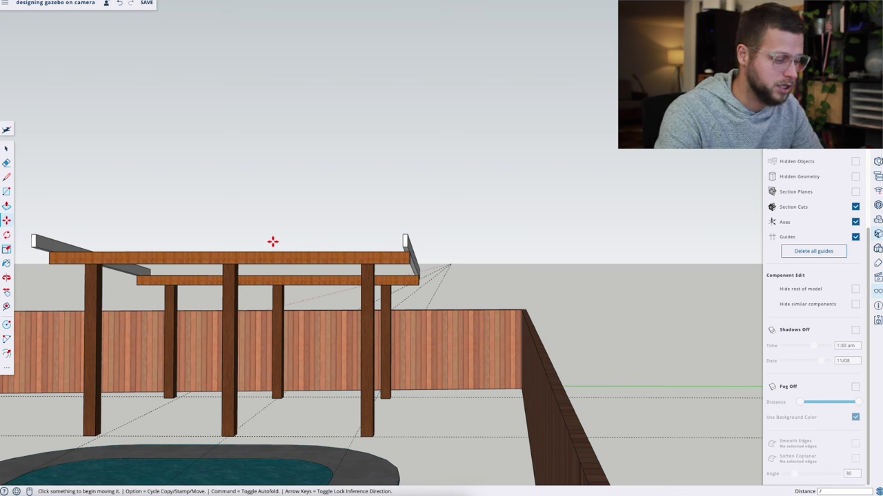
pyautogui.press('Return')
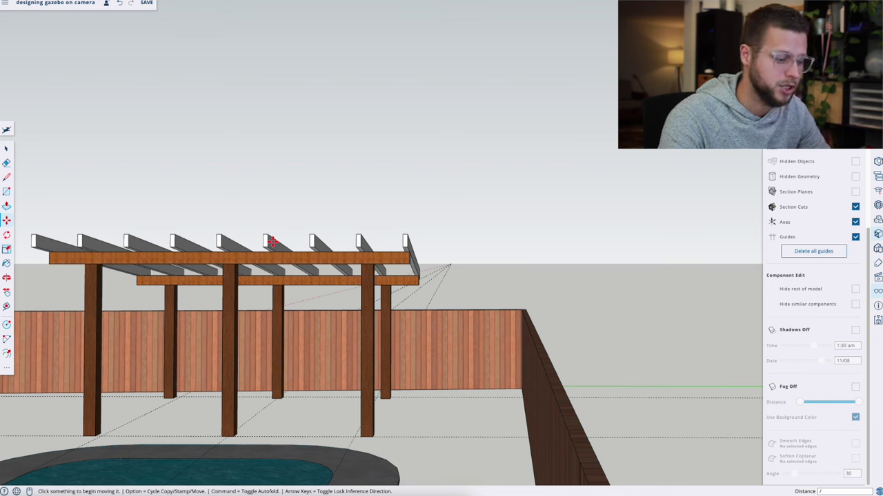
pyautogui.press('Return')
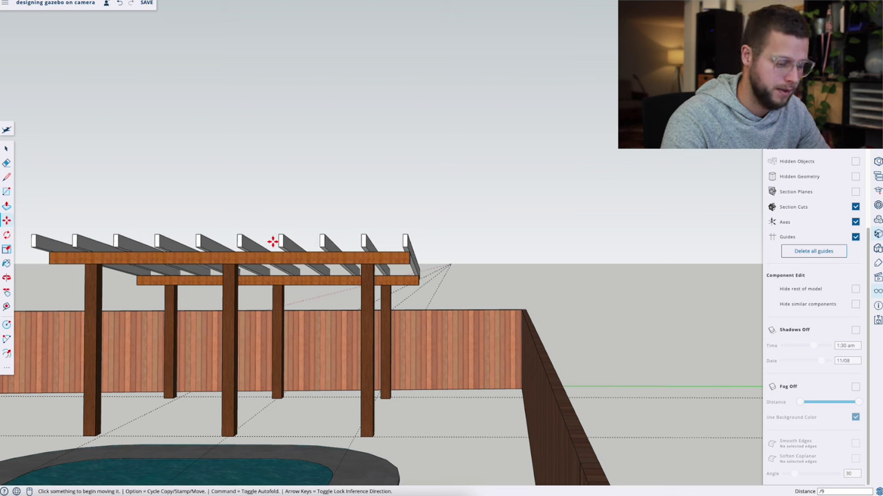
pyautogui.press('Return')
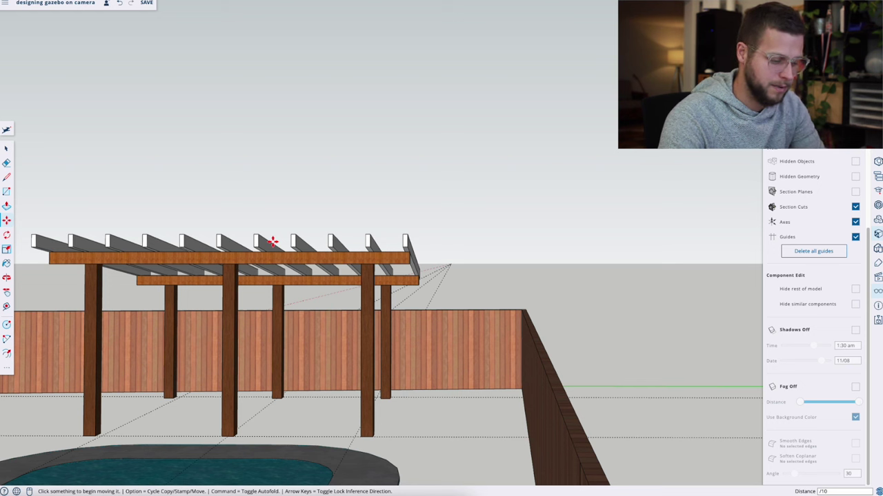
pyautogui.write('/7')
pyautogui.press('Return')
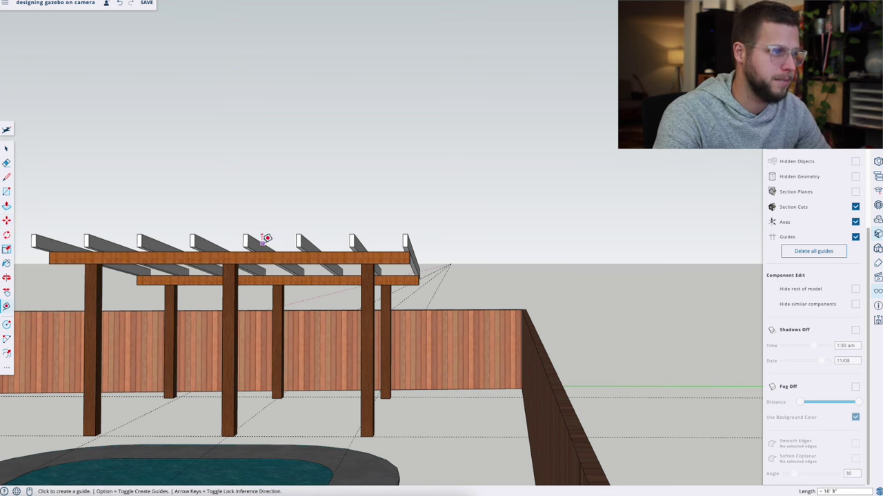
# - Measure from one rafter to the next, reading about 2' 3 3/16"
pyautogui.click(250, 238)
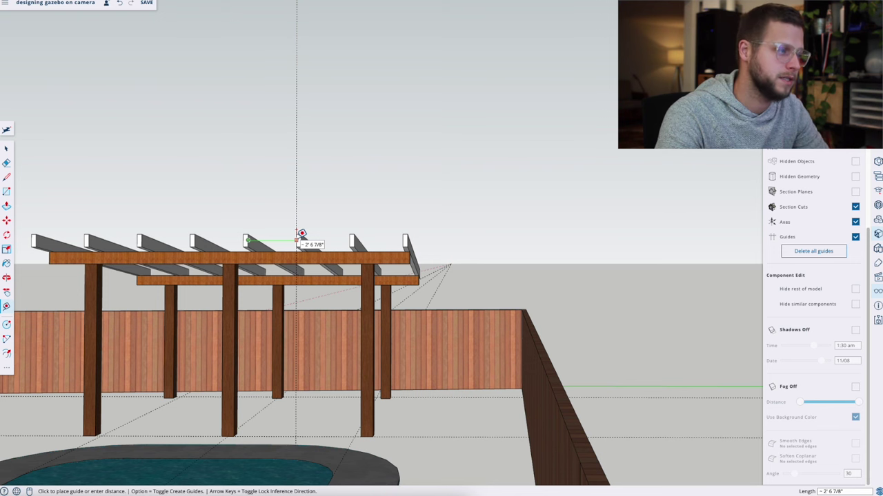
pyautogui.press('Escape')
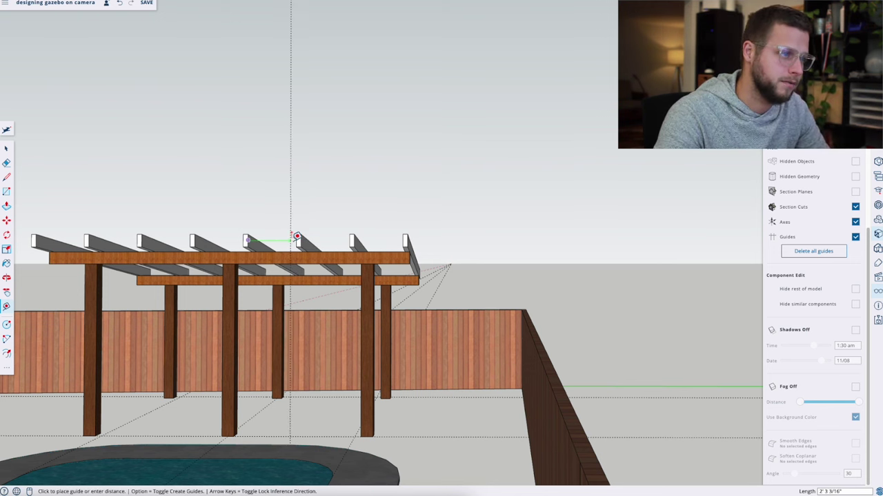
# - Copy the end rafter to the far end of the beam
pyautogui.press('m')
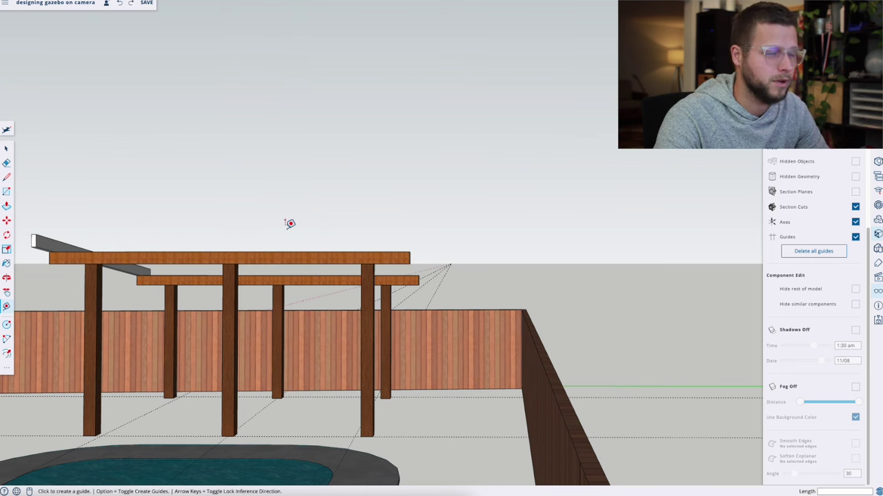
pyautogui.scroll(10, 290, 223)
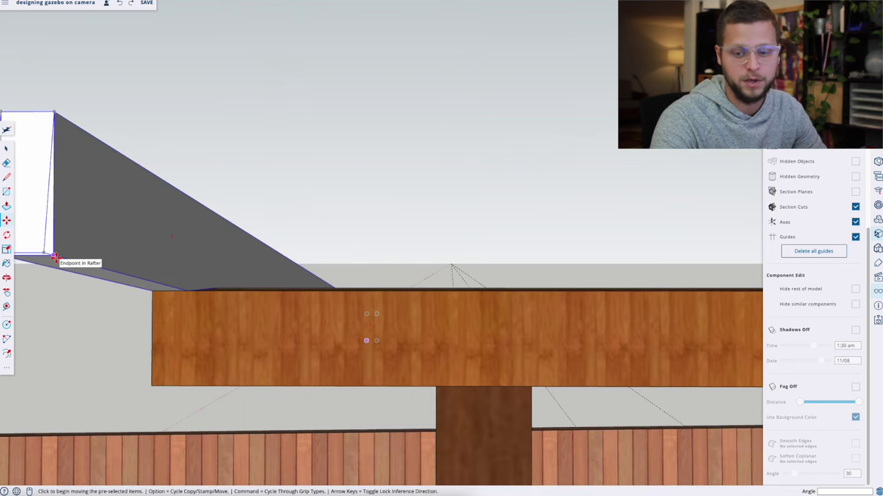
pyautogui.scroll(-5, 55, 257)
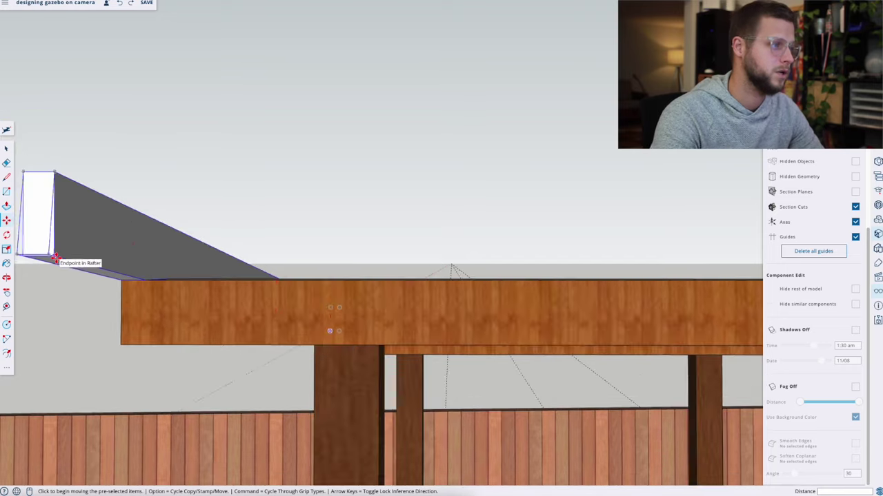
pyautogui.click(56, 257)
pyautogui.press('alt')
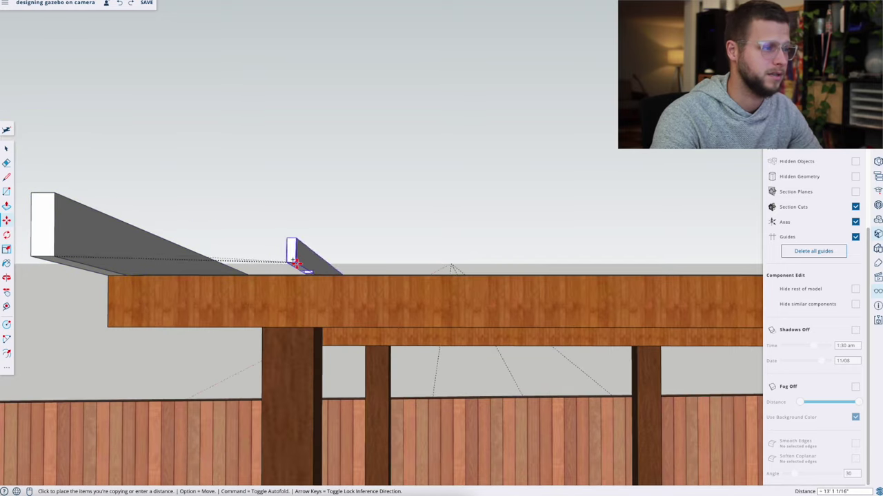
pyautogui.press('Escape')
pyautogui.click(124, 275)
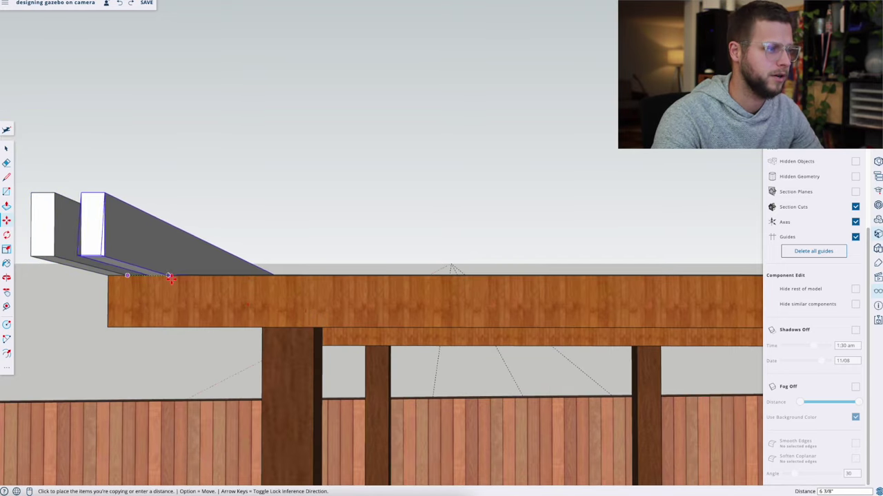
pyautogui.scroll(3, 482, 276)
pyautogui.scroll(3, 534, 275)
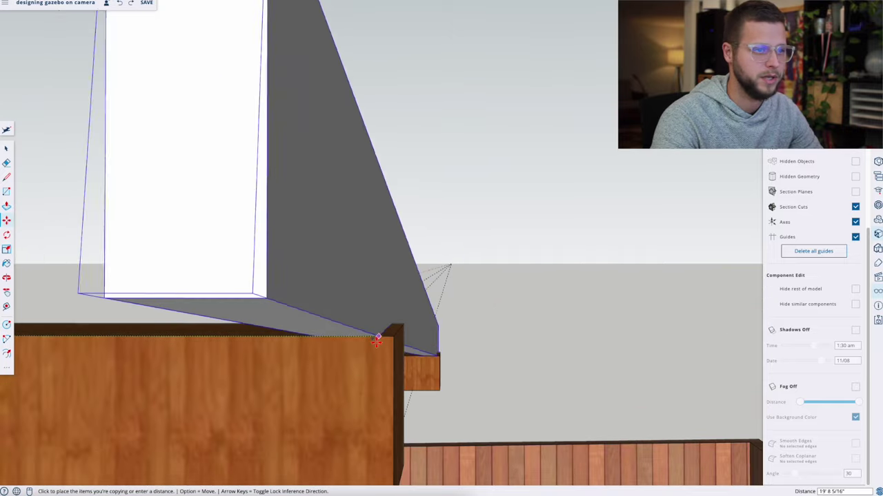
pyautogui.click(404, 345)
pyautogui.scroll(-6, 404, 345)
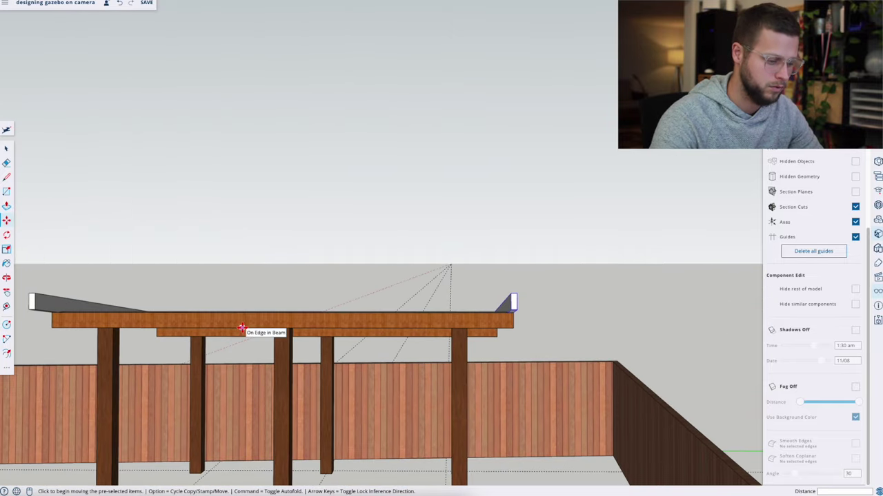
# - Array the rafters with /9, leaving ten evenly spaced across the beam
pyautogui.write('/8')
pyautogui.press('Return')
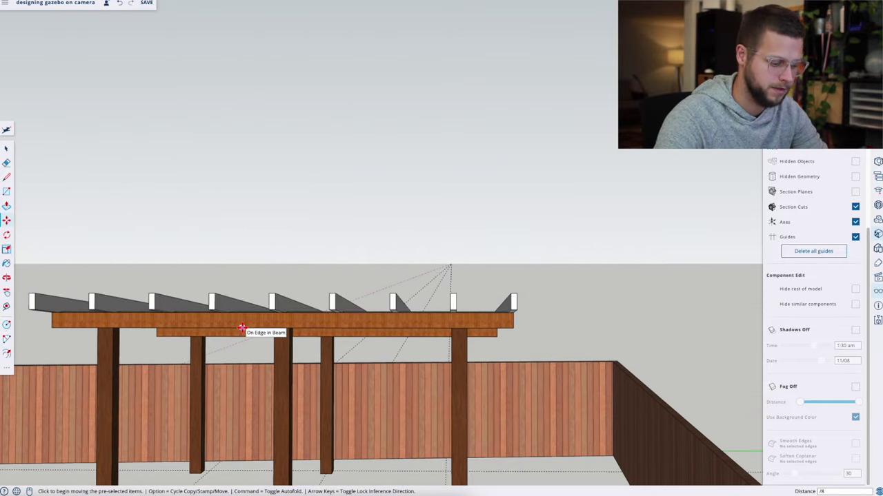
pyautogui.write('/9')
pyautogui.press('Return')
pyautogui.press('Escape')
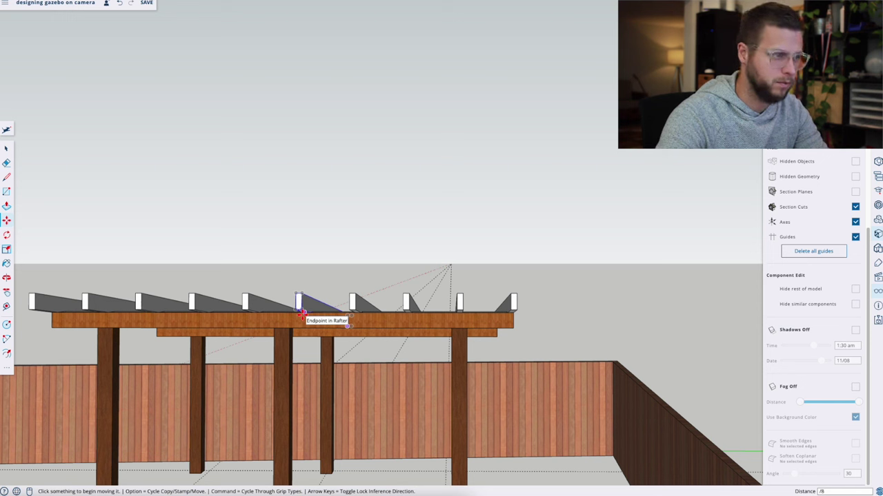
pyautogui.write('8')
pyautogui.press('Return')
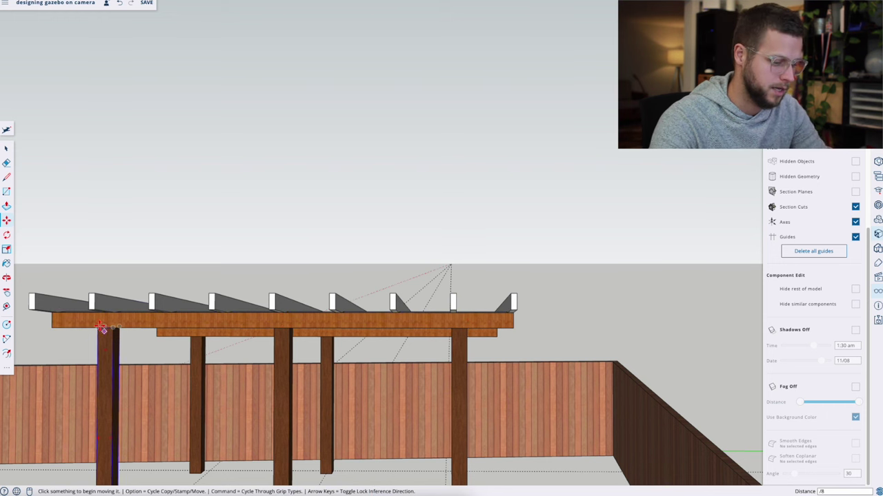
pyautogui.write('/9')
pyautogui.press('Return')
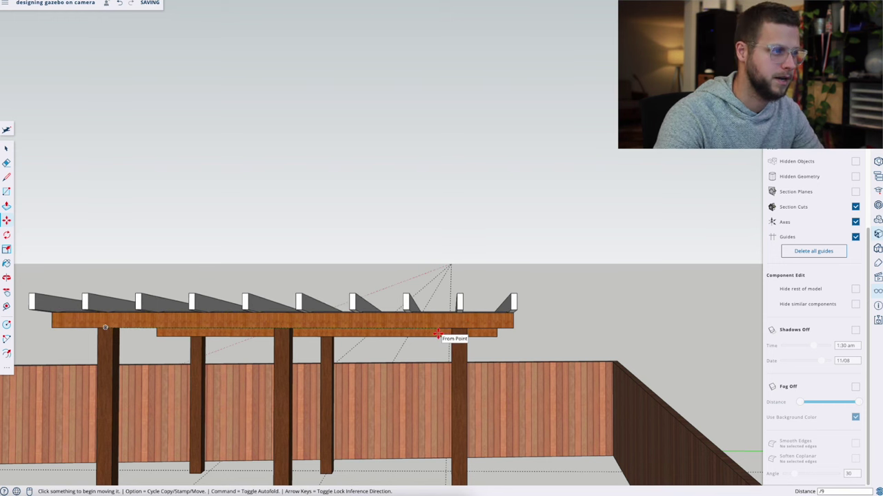
pyautogui.moveTo(437, 334); pyautogui.dragTo(330, 354, button='middle')
pyautogui.scroll(3, 329, 355)
pyautogui.press('t')
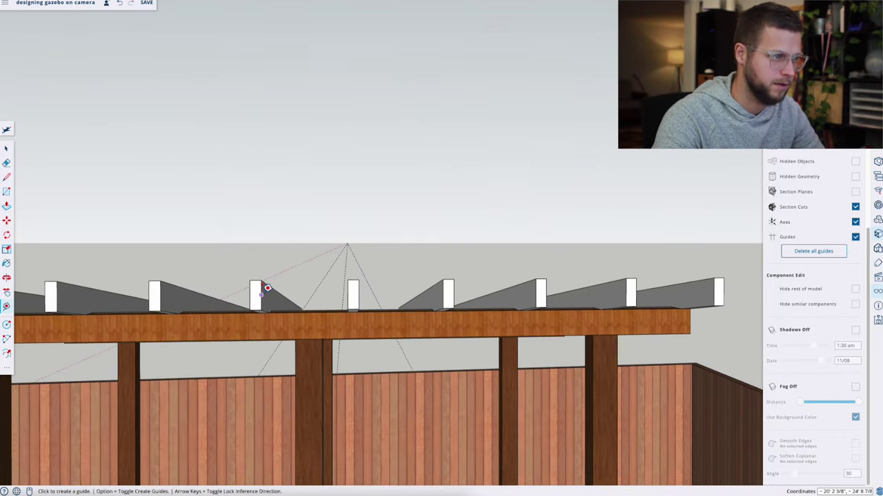
pyautogui.click(262, 295)
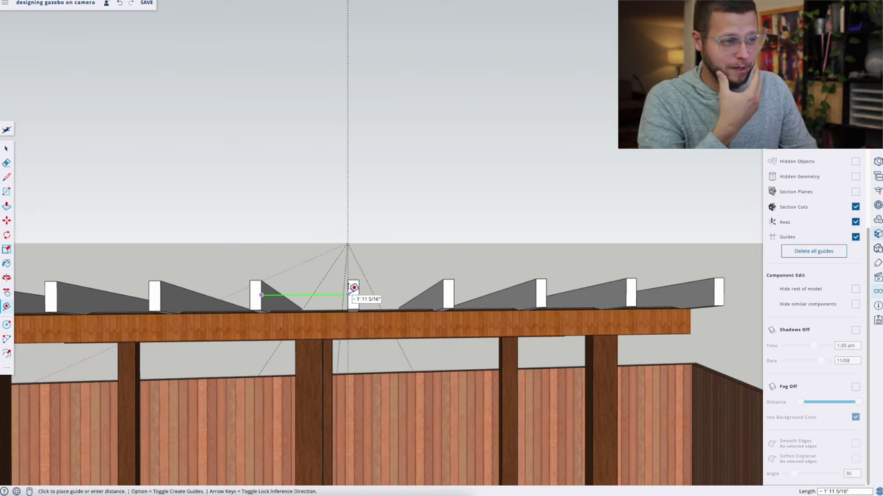
pyautogui.scroll(-3, 353, 288)
pyautogui.moveTo(353, 302); pyautogui.dragTo(522, 259, button='middle')
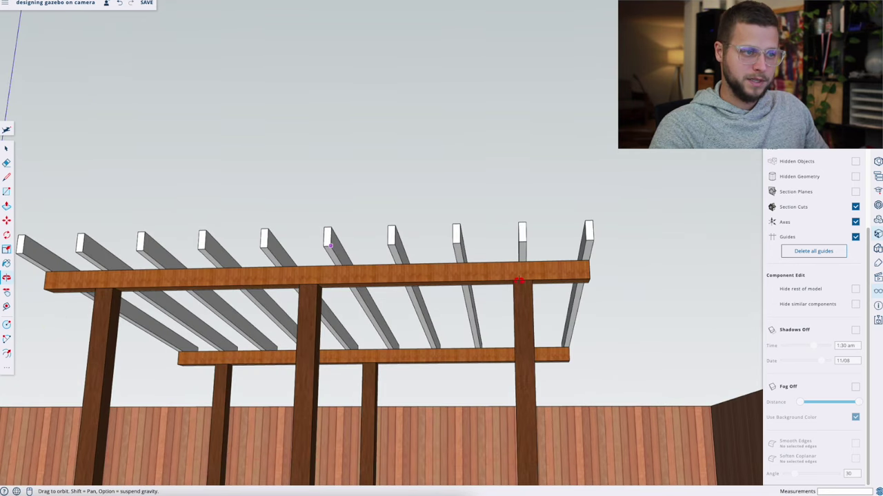
pyautogui.press('t')
pyautogui.click(49, 273)
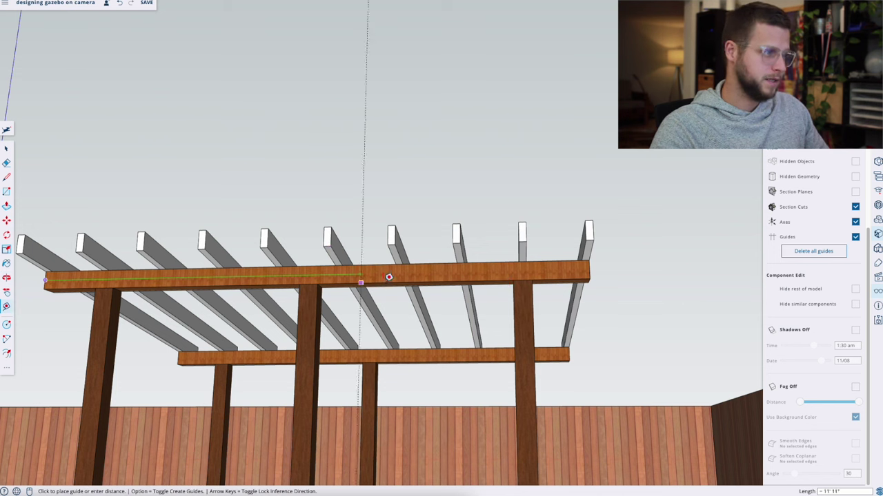
pyautogui.click(593, 260)
pyautogui.moveTo(272, 284); pyautogui.dragTo(388, 115, button='middle')
# - Draw a 1 by 2 rectangle as the lath profile
pyautogui.scroll(5, 269, 290)
pyautogui.press('r')
pyautogui.click(269, 280)
pyautogui.write('1,2')
pyautogui.press('Return')
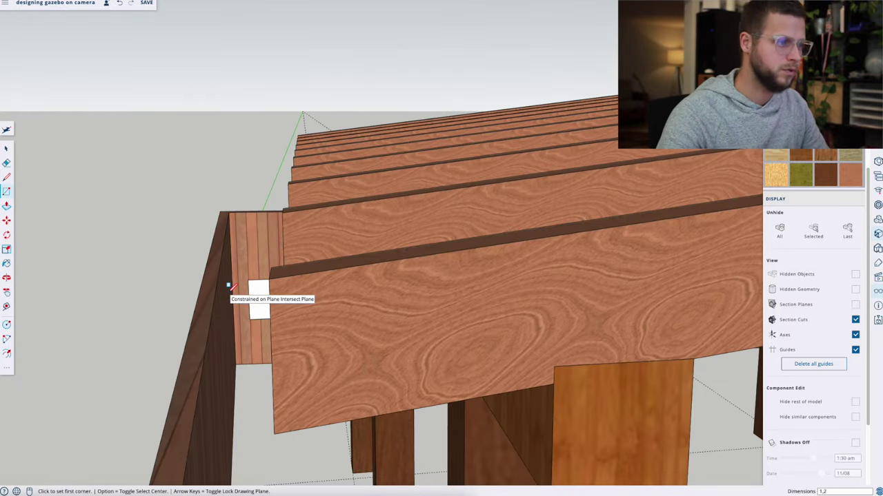
# - Extrude the rectangle into a long lath and make it a component named 'wood lat'
pyautogui.press('p')
pyautogui.click(259, 298)
pyautogui.click(269, 246)
pyautogui.press('space')
pyautogui.tripleClick(259, 297)
pyautogui.rightClick(260, 299)
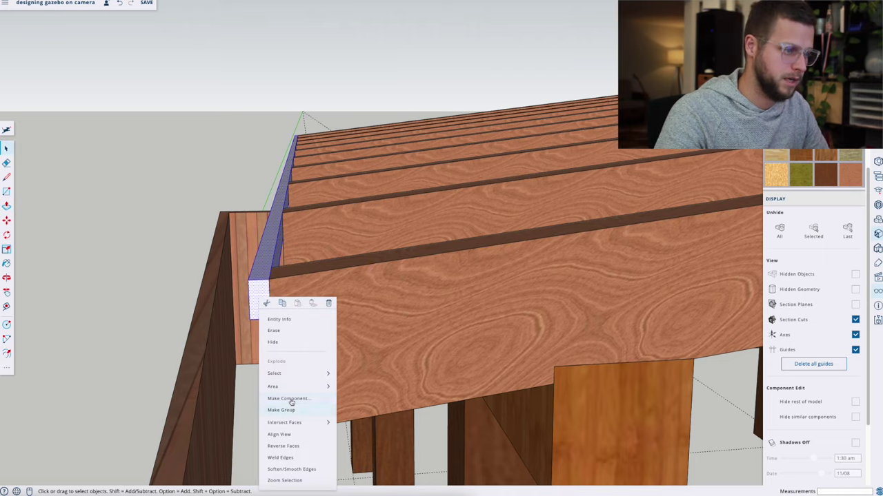
pyautogui.click(291, 402)
pyautogui.write('wood lat')
pyautogui.press('Return')
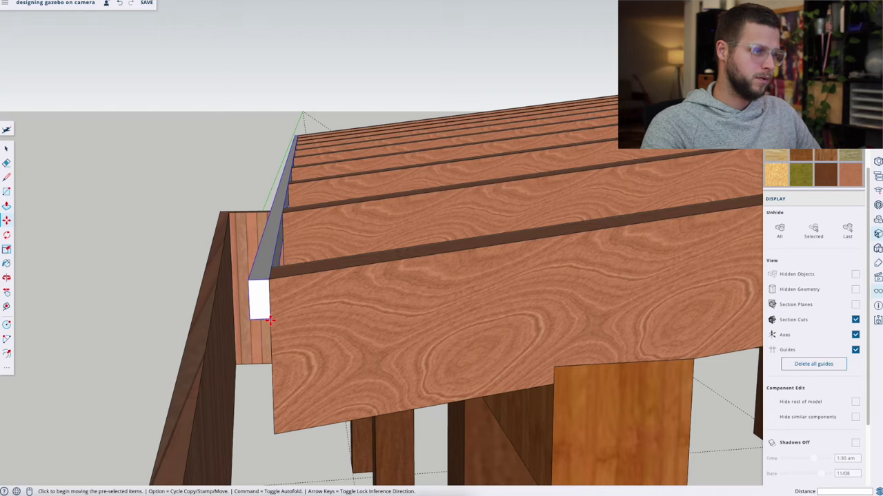
# - Move the lath to the rafter end and rotate it flat across the rafters
pyautogui.click(269, 320)
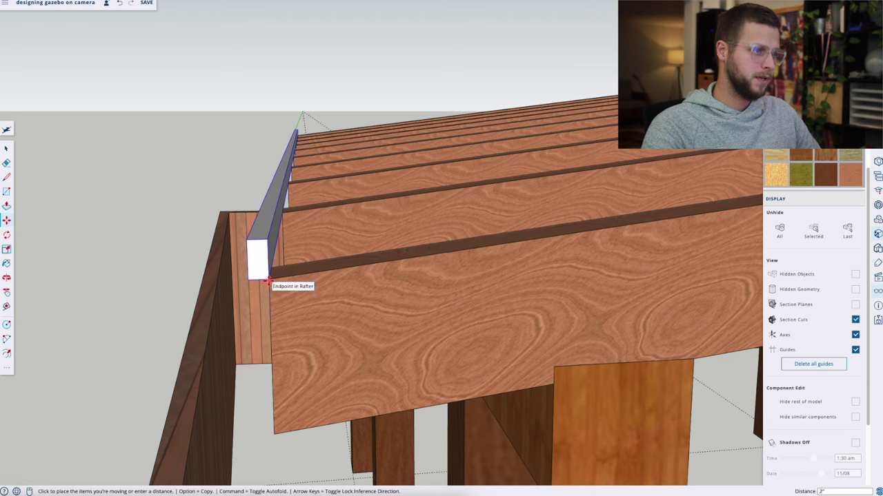
pyautogui.click(268, 281)
pyautogui.press('q')
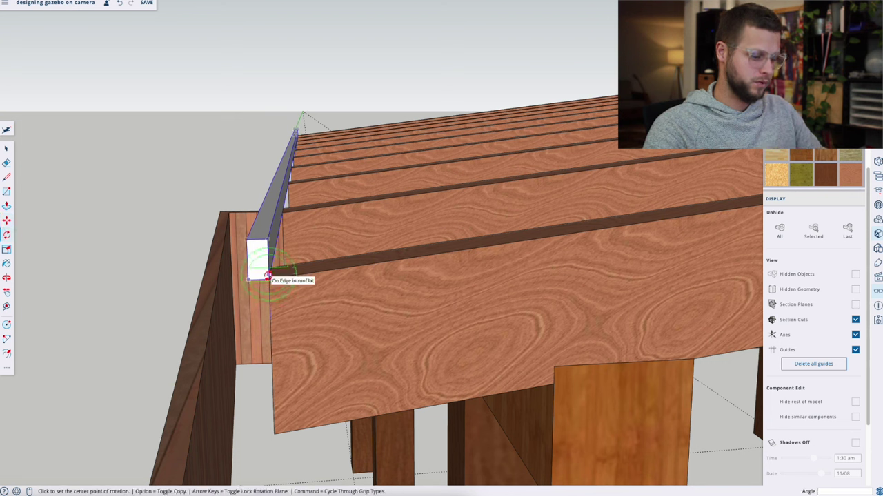
pyautogui.click(268, 281)
pyautogui.click(267, 239)
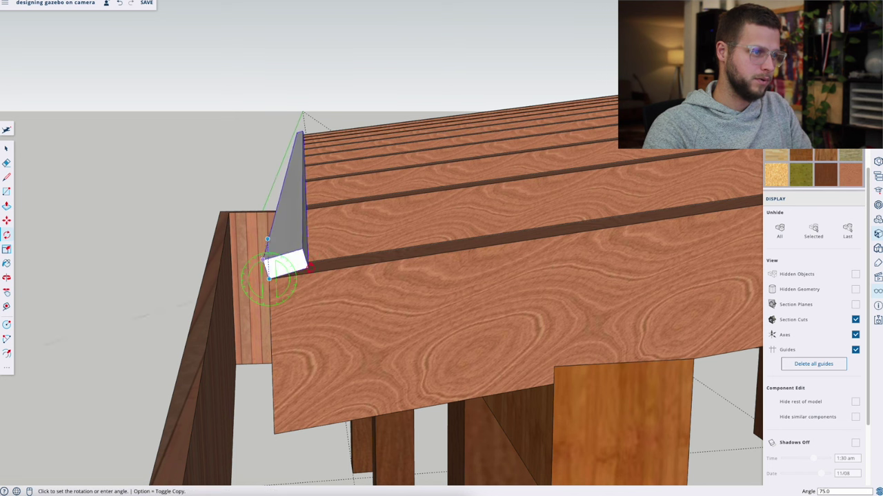
pyautogui.click(311, 274)
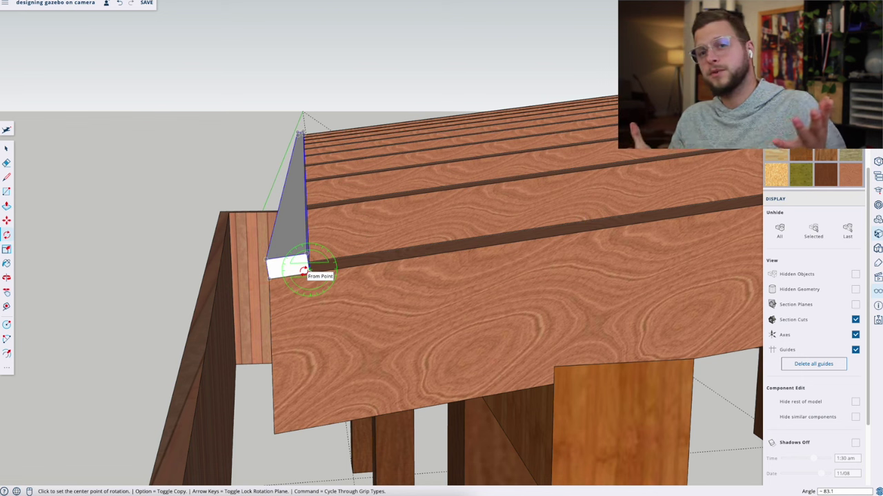
# - Place a copy of the lath 3" beside the original
pyautogui.press('m')
pyautogui.click(304, 271)
pyautogui.press('alt')
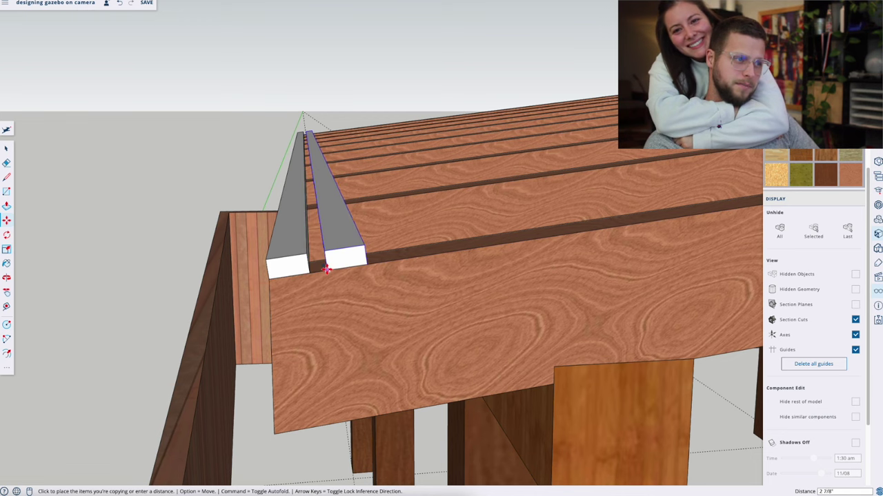
pyautogui.click(326, 270)
pyautogui.moveTo(325, 270); pyautogui.dragTo(300, 347, button='middle')
pyautogui.press('space')
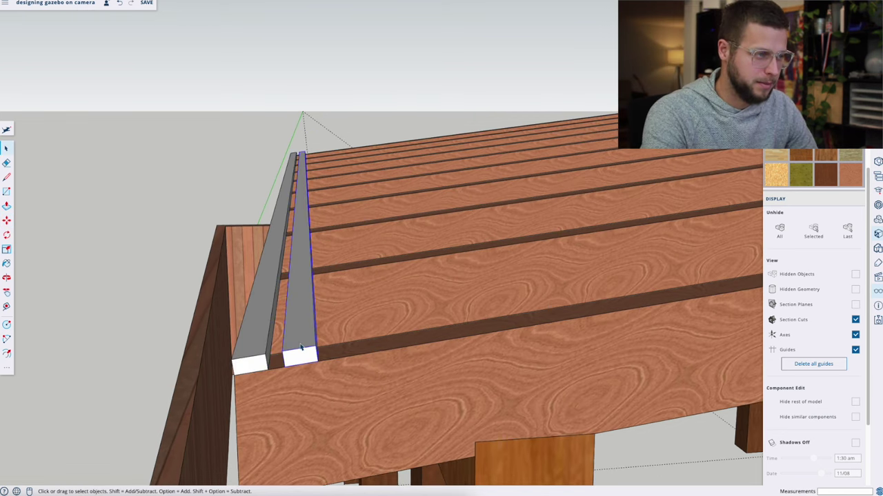
pyautogui.press('Delete')
pyautogui.press('m')
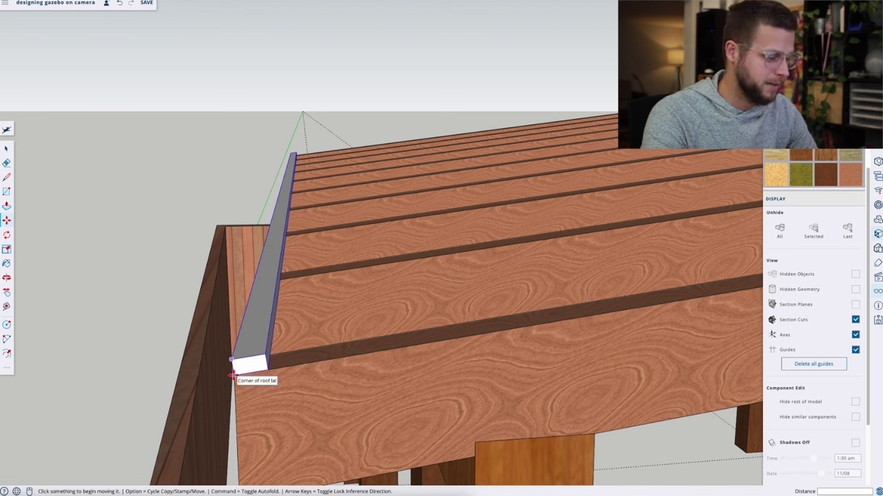
pyautogui.click(232, 376)
pyautogui.press('alt')
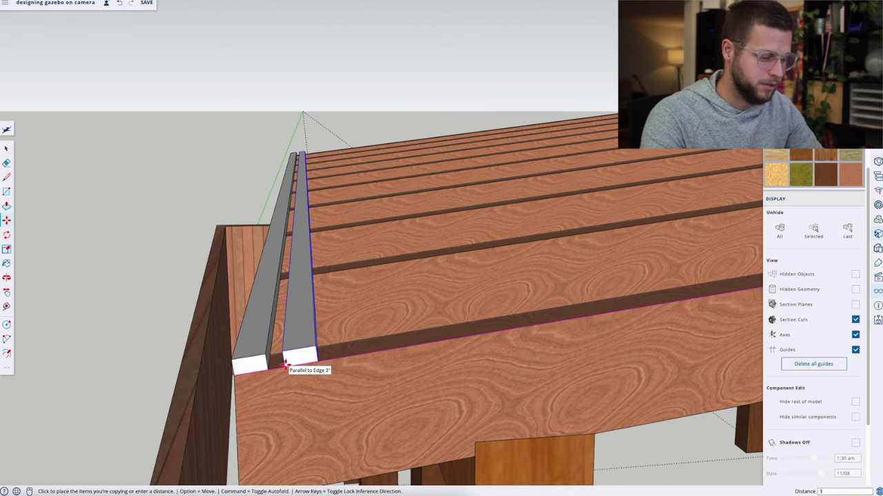
pyautogui.click(284, 366)
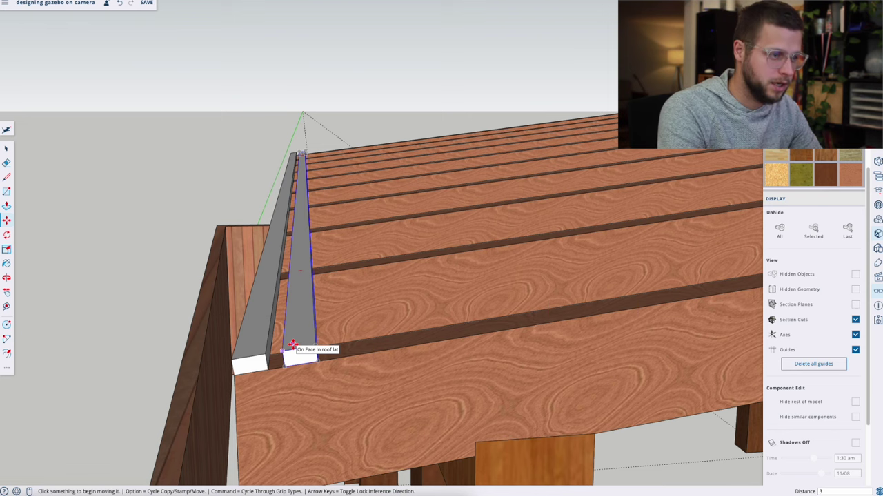
# - Repeat the lath copy across the roof with *100
pyautogui.write('*100')
pyautogui.press('Return')
pyautogui.scroll(-10, 295, 348)
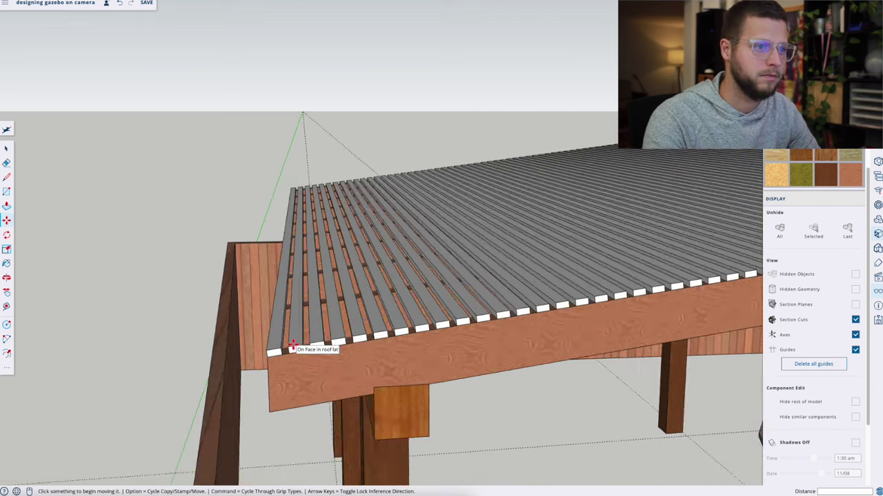
# - Select and delete the laths overhanging past the roof end, then check the roof from below
pyautogui.press('space')
pyautogui.moveTo(547, 315); pyautogui.dragTo(418, 335, button='middle')
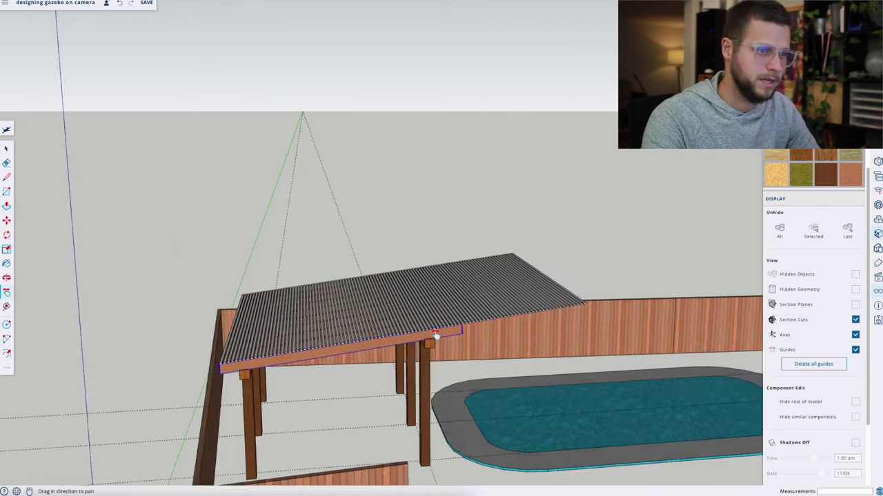
pyautogui.scroll(5, 495, 314)
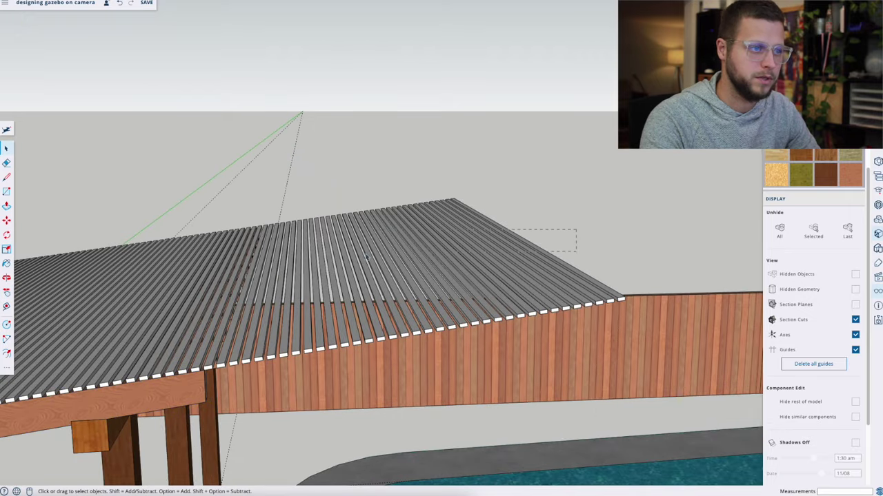
pyautogui.moveTo(566, 198); pyautogui.dragTo(307, 253)
pyautogui.press('Delete')
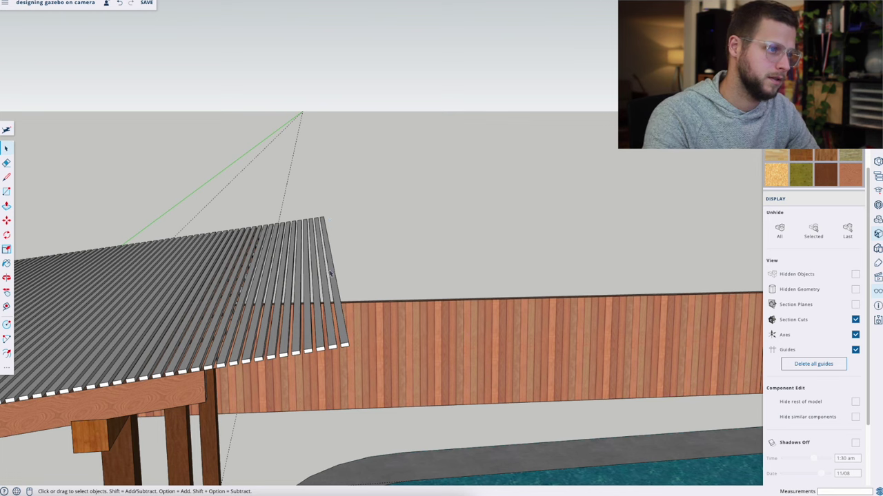
pyautogui.press('Delete')
pyautogui.moveTo(258, 256); pyautogui.dragTo(363, 304, button='middle')
pyautogui.doubleClick(368, 303)
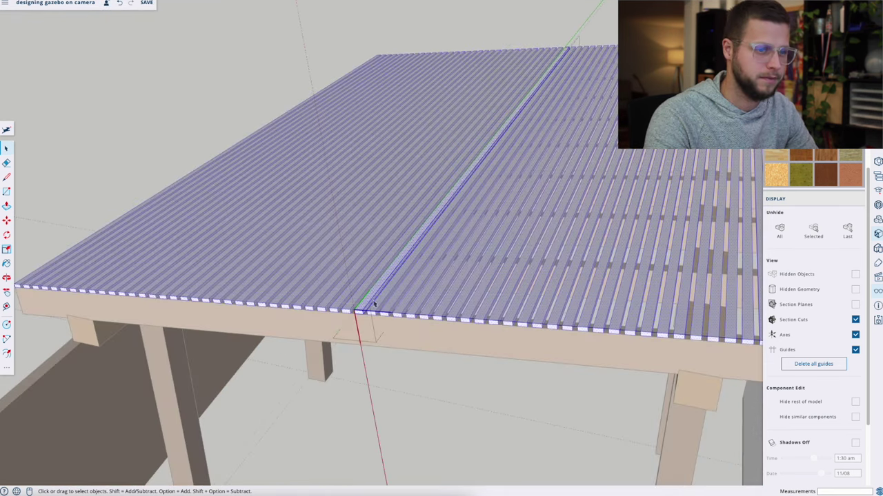
pyautogui.press('Escape')
pyautogui.moveTo(469, 308); pyautogui.dragTo(414, 350, button='middle')
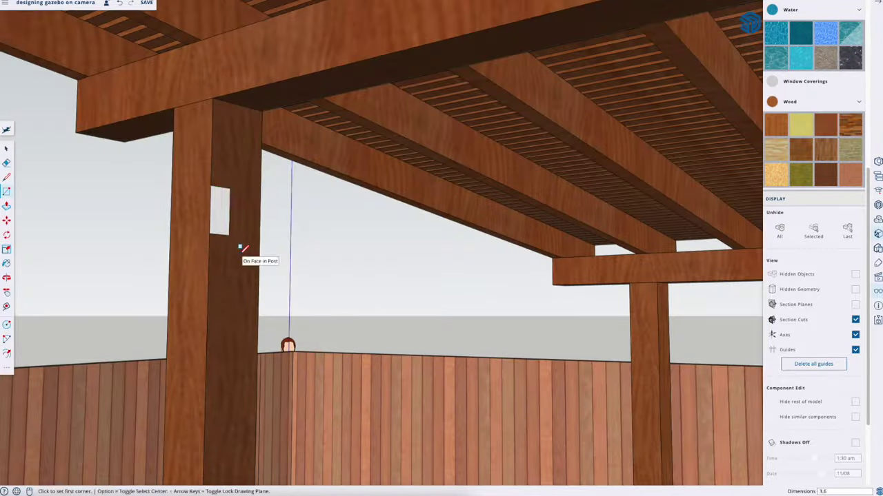
# - Angle the brace diagonally under the beam and review the pergola's braces and rafters
pyautogui.press('g')
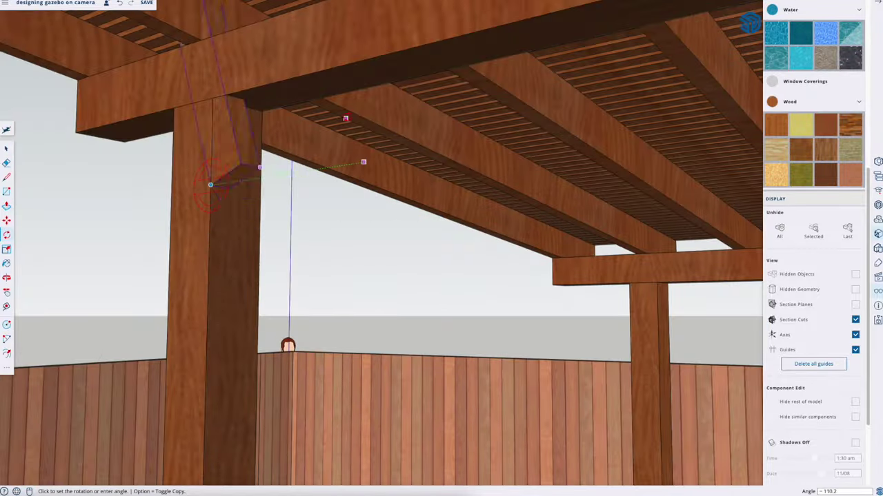
pyautogui.click(213, 223)
pyautogui.press('space')
pyautogui.moveTo(213, 223); pyautogui.dragTo(213, 436, button='middle')
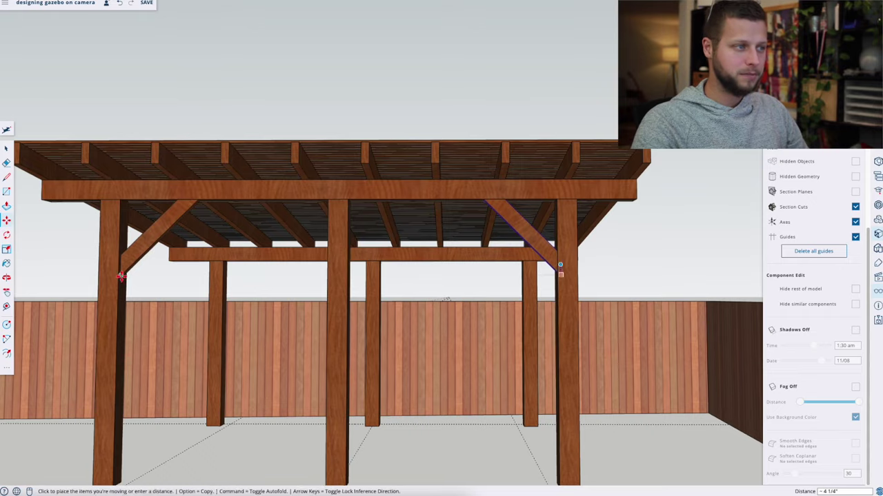
pyautogui.moveTo(120, 275); pyautogui.dragTo(112, 220, button='middle')
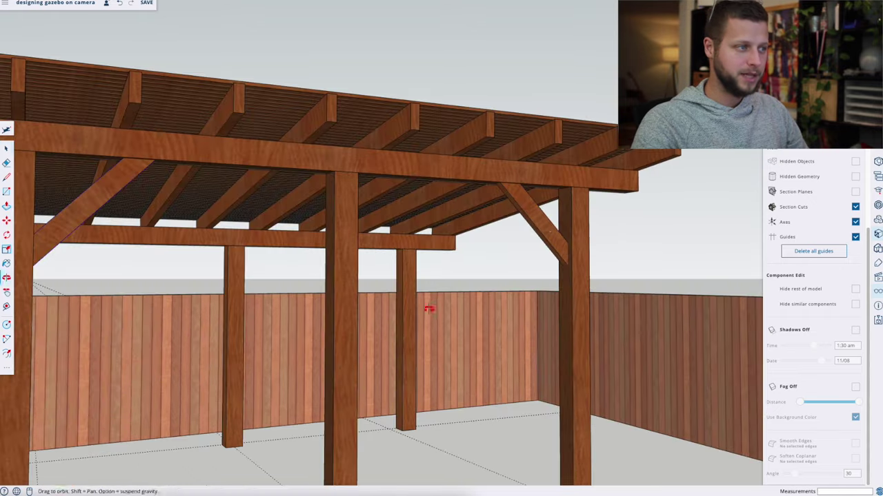
pyautogui.scroll(-6, 427, 267)
pyautogui.keyDown('shift'); pyautogui.moveTo(214, 338); pyautogui.dragTo(67, 265, button='middle'); pyautogui.keyUp('shift')
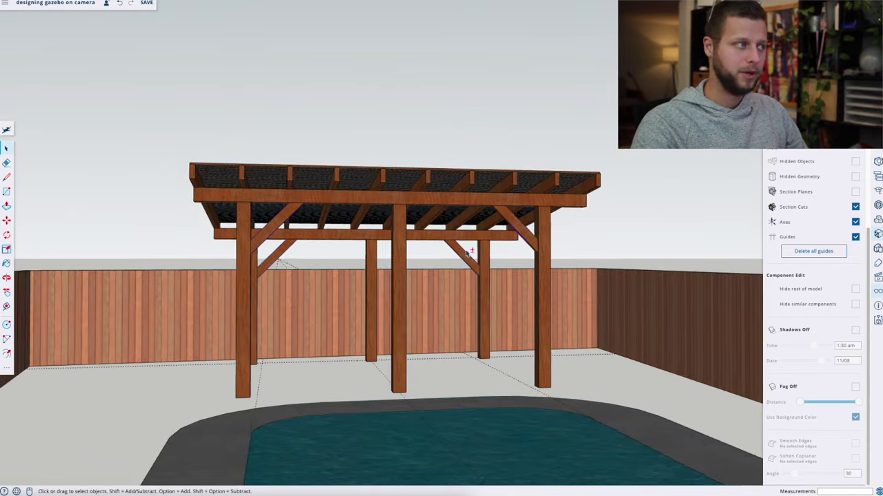
pyautogui.scroll(5, 310, 211)
pyautogui.scroll(-3, 310, 211)
pyautogui.moveTo(309, 211); pyautogui.dragTo(310, 231, button='middle')
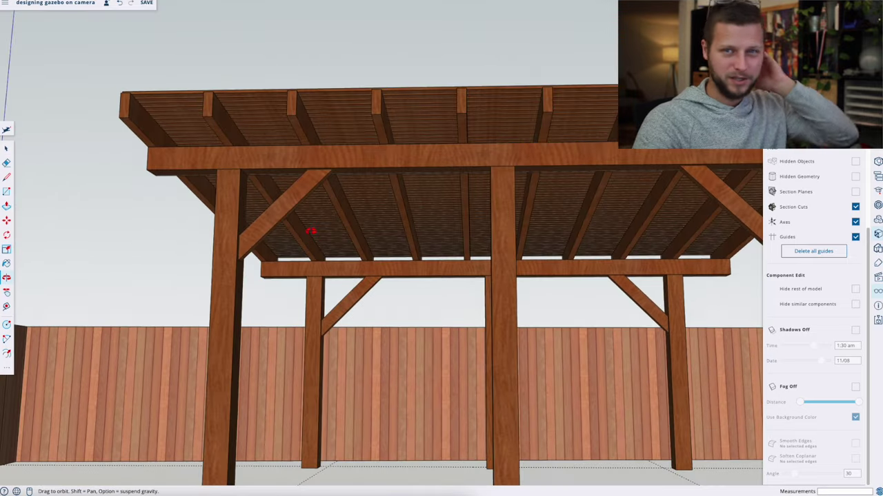
pyautogui.scroll(2, 312, 232)
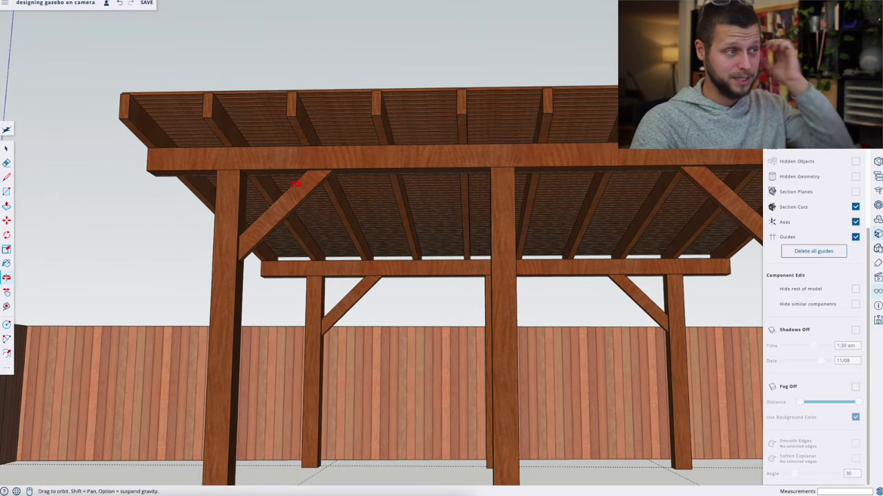
pyautogui.moveTo(295, 183); pyautogui.dragTo(25, 137, button='middle')
pyautogui.moveTo(193, 186); pyautogui.dragTo(458, 253, button='middle')
pyautogui.scroll(-2, 457, 256)
pyautogui.keyDown('shift'); pyautogui.moveTo(493, 276); pyautogui.dragTo(295, 253, button='middle'); pyautogui.keyUp('shift')
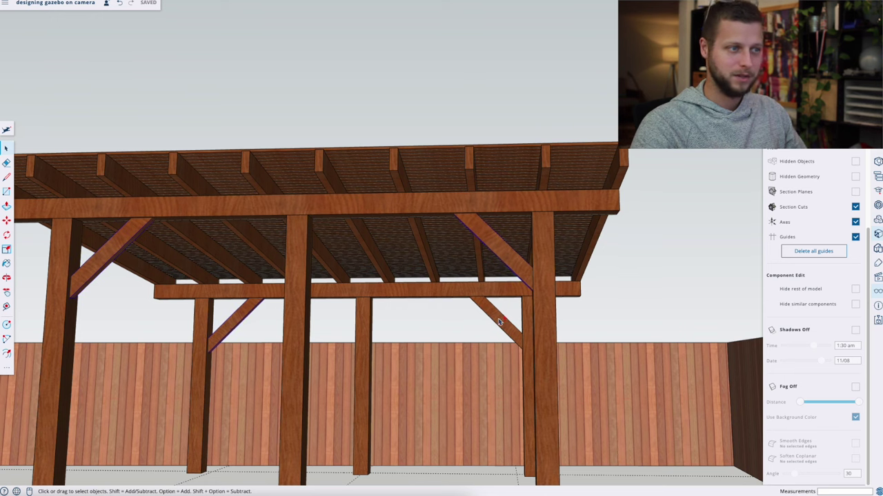
# - Delete the four diagonal braces and hide the beam covering the post
pyautogui.press('Delete')
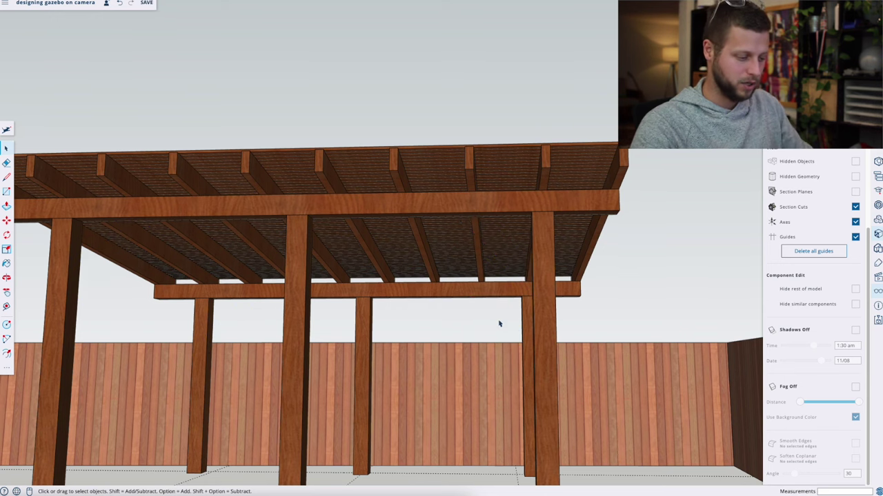
pyautogui.scroll(5, 314, 164)
pyautogui.rightClick(314, 164)
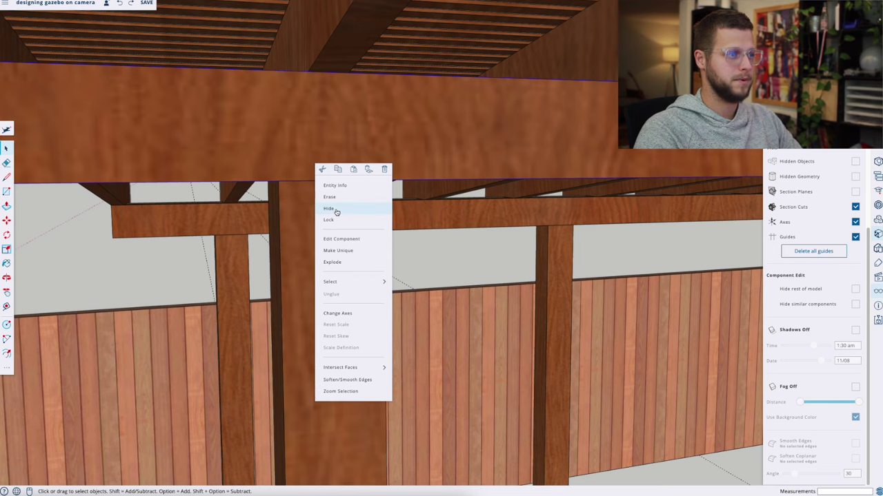
pyautogui.click(337, 209)
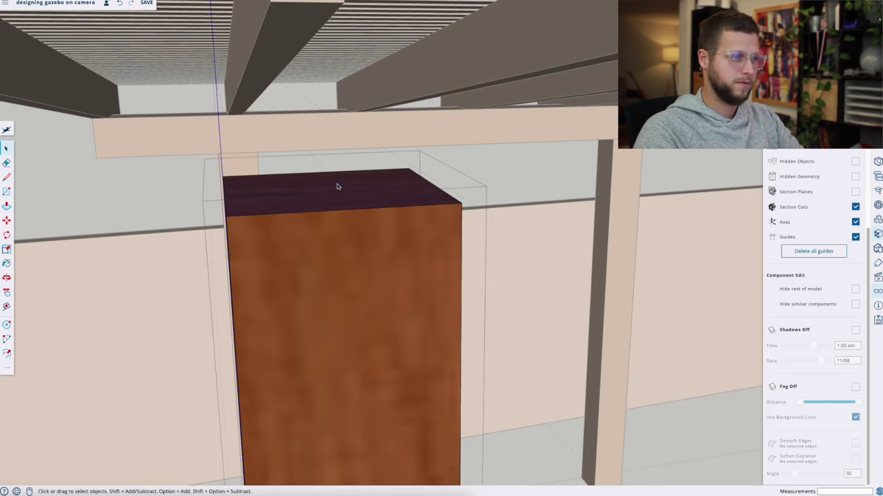
# - Push/Pull the post's top face upward
pyautogui.press('p')
pyautogui.click(335, 193)
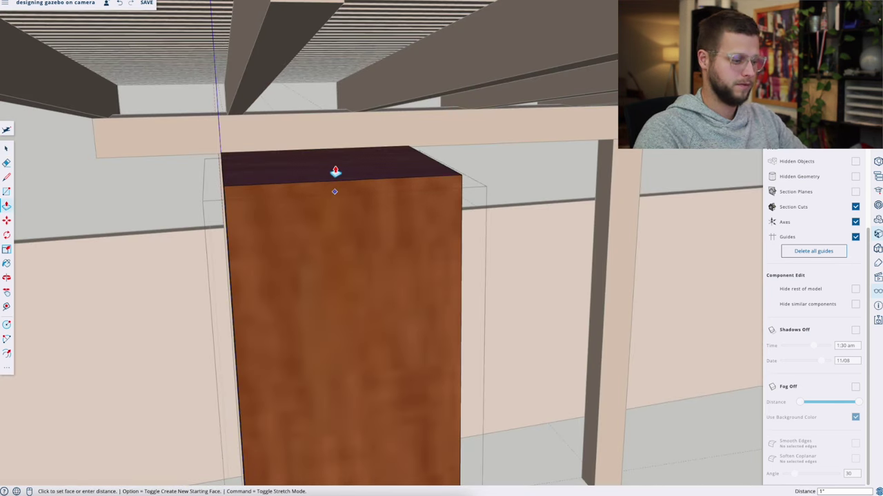
pyautogui.press('Return')
# - Place Tape Measure guides 3 inches in from both edges of the post top
pyautogui.press('t')
pyautogui.moveTo(335, 173); pyautogui.dragTo(225, 101, button='middle')
pyautogui.click(199, 107)
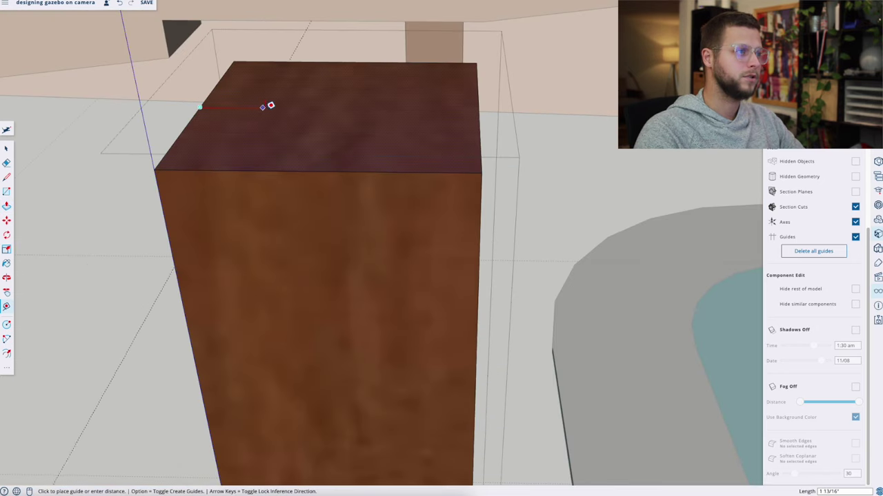
pyautogui.write('3')
pyautogui.press('Return')
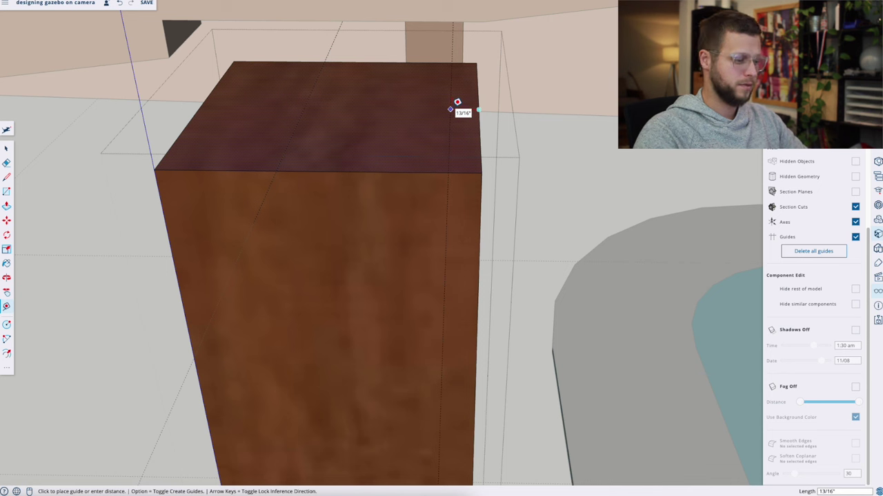
pyautogui.press('Escape')
pyautogui.click(304, 107)
# - Draw two lines along the guides, splitting the post top into three strips
pyautogui.press('l')
pyautogui.click(385, 62)
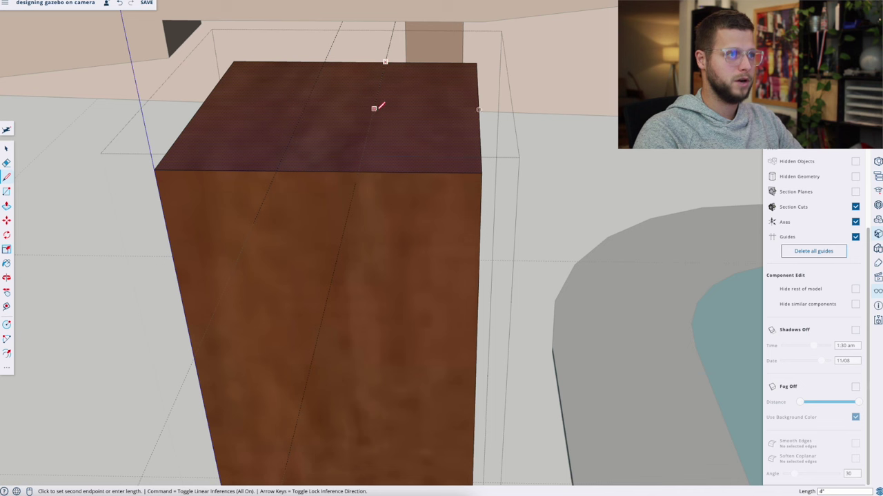
pyautogui.click(358, 170)
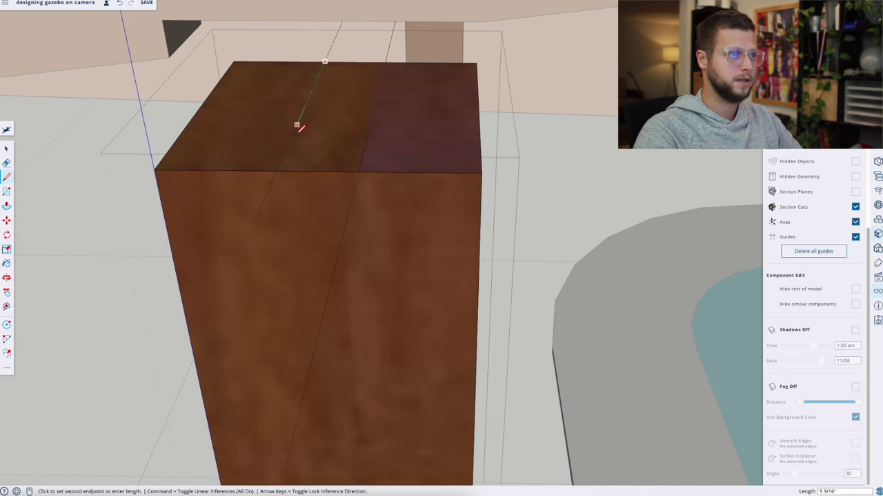
pyautogui.click(279, 170)
# - Push both side strips of the post top down 5 inches
pyautogui.press('p')
pyautogui.click(412, 137)
pyautogui.write('5"')
pyautogui.press('Return')
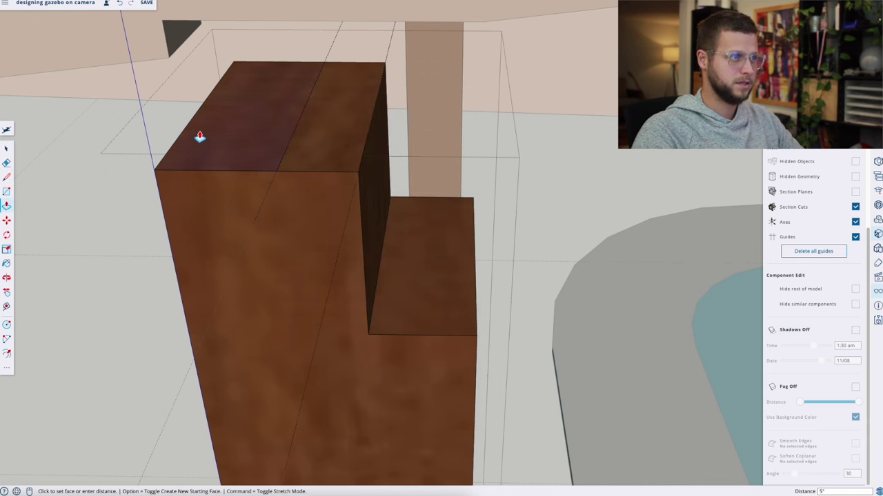
pyautogui.doubleClick(247, 149)
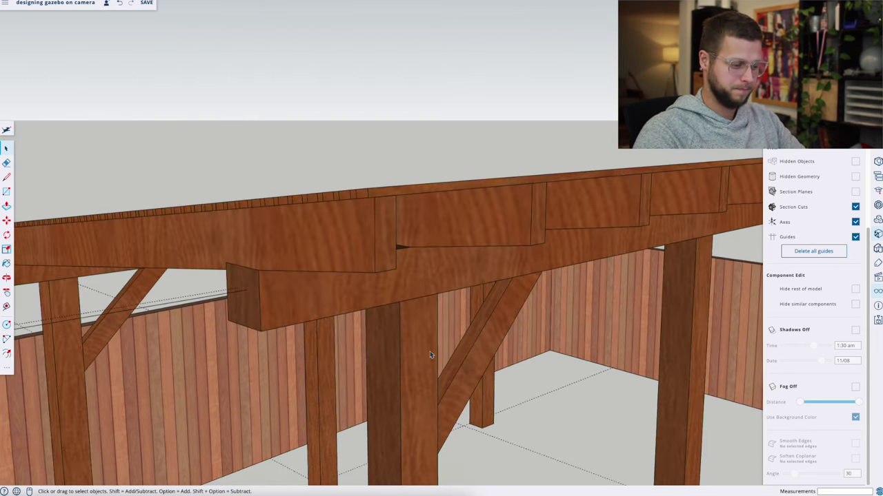
# - Orbit under the rafters, cancel a trial Move of the front beam, and bring up its options
pyautogui.moveTo(430, 353); pyautogui.dragTo(283, 286, button='middle')
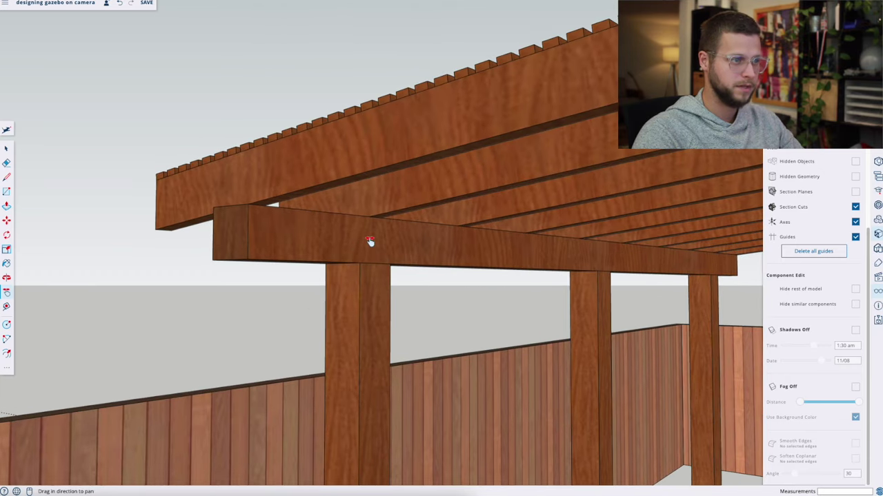
pyautogui.scroll(4, 369, 238)
pyautogui.press('m')
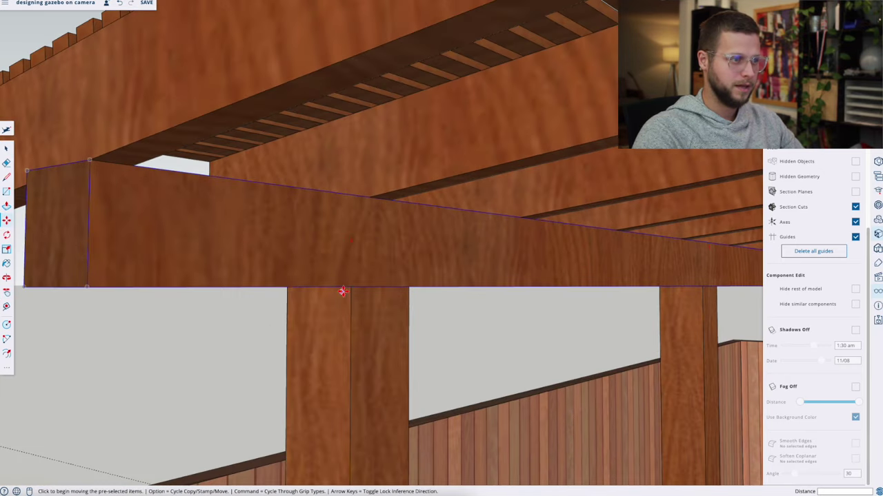
pyautogui.click(349, 287)
pyautogui.press('Escape')
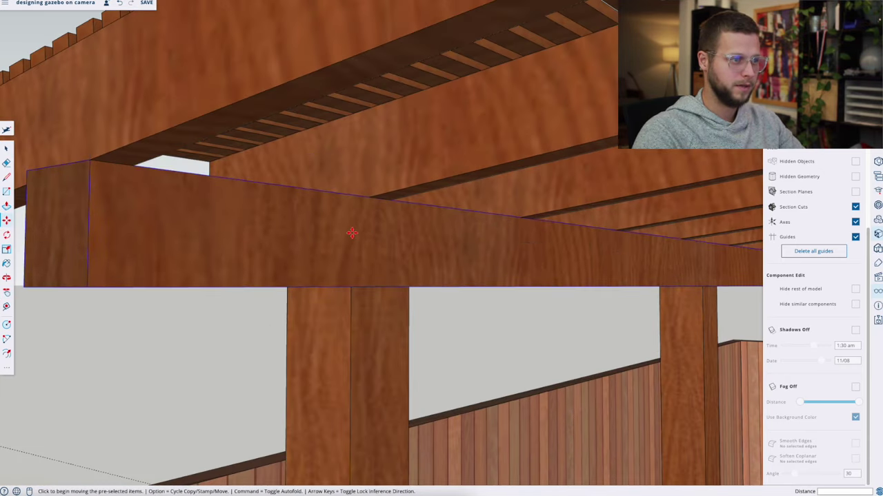
pyautogui.press('h')
pyautogui.moveTo(353, 233); pyautogui.dragTo(336, 339)
pyautogui.press('space')
pyautogui.rightClick(323, 336)
# - Hide the front beam and raise the post's tenon 6 inches with Push/Pull
pyautogui.click(356, 300)
pyautogui.doubleClick(362, 328)
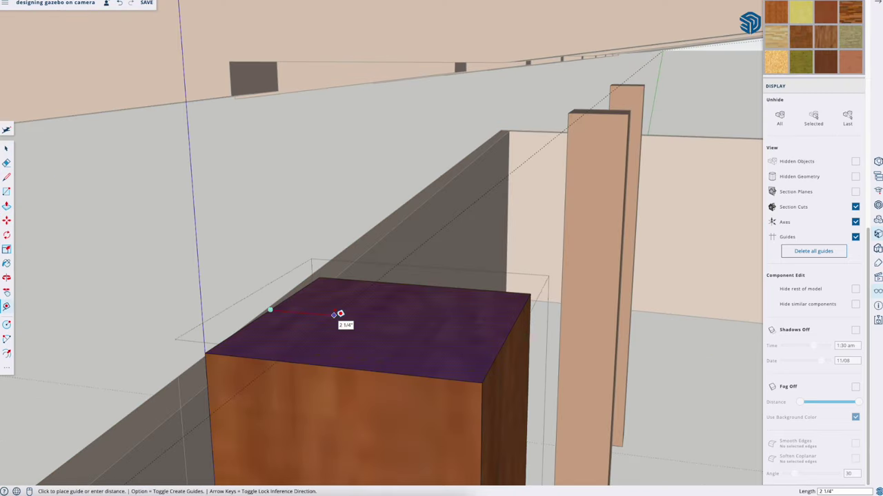
pyautogui.press('p')
pyautogui.click(384, 321)
pyautogui.write('6')
pyautogui.press('Return')
# - Exit the post edit and test the front beam's fit over the tenons with Move
pyautogui.press('space')
pyautogui.click(134, 169)
pyautogui.moveTo(433, 351); pyautogui.dragTo(313, 325, button='middle')
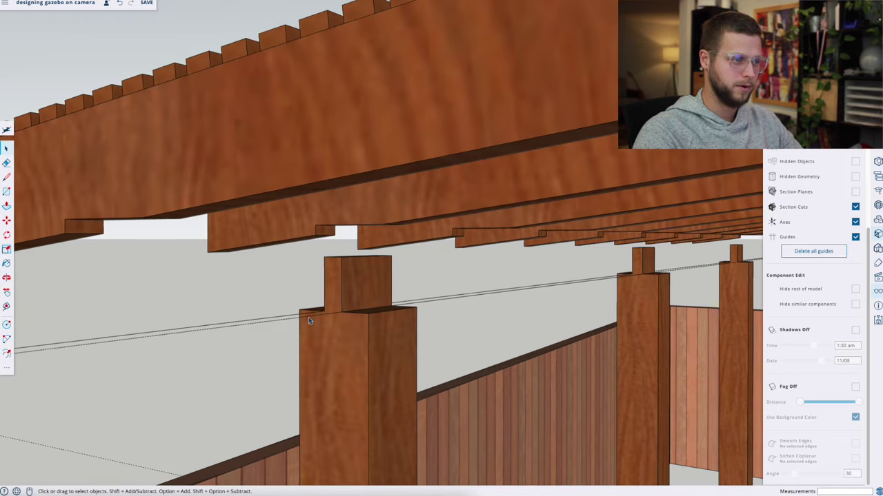
pyautogui.doubleClick(309, 321)
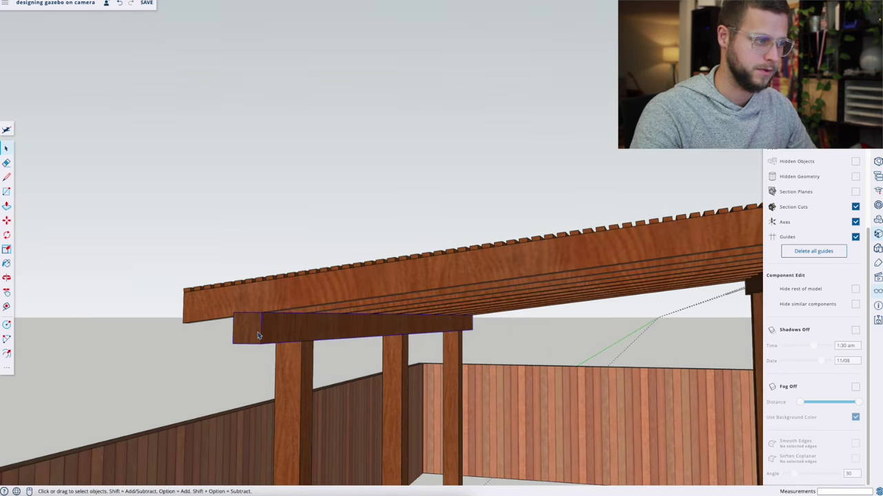
pyautogui.press('m')
pyautogui.click(301, 342)
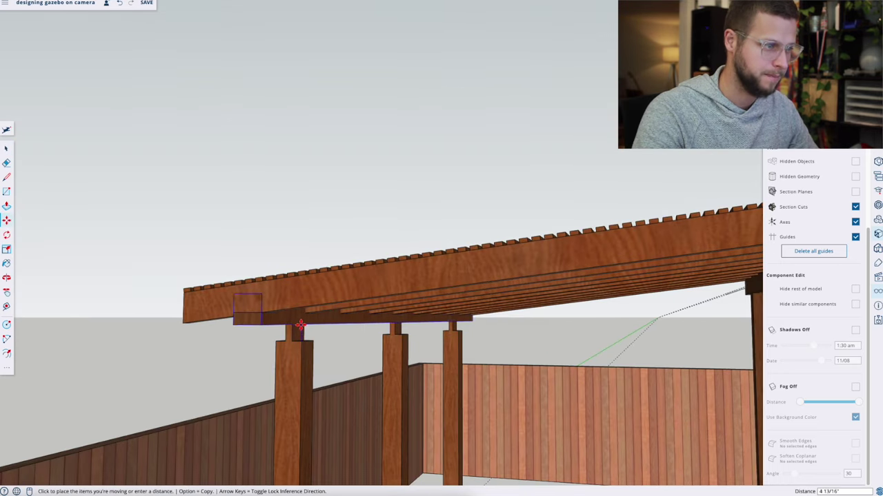
pyautogui.press('space')
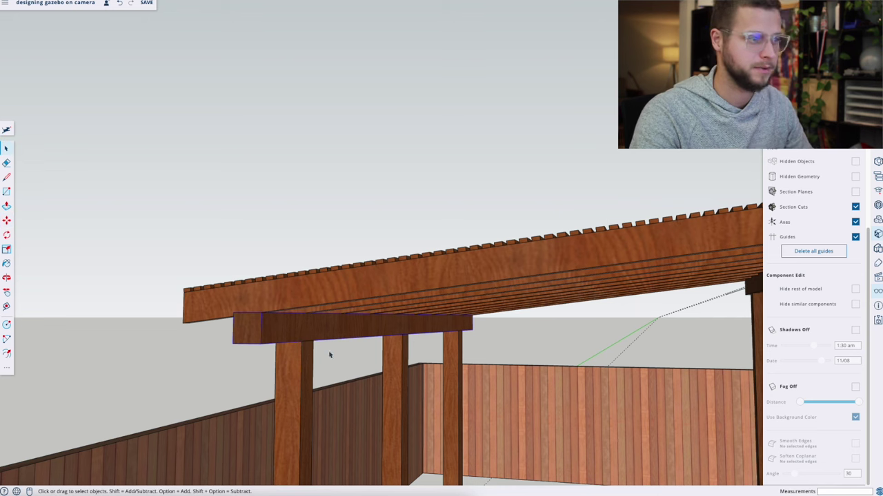
pyautogui.moveTo(324, 237); pyautogui.dragTo(451, 215, button='middle')
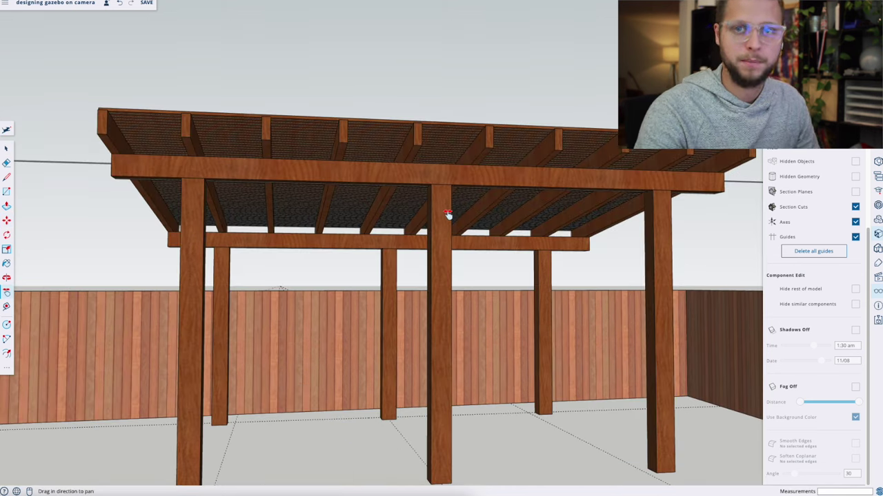
pyautogui.scroll(-5, 447, 215)
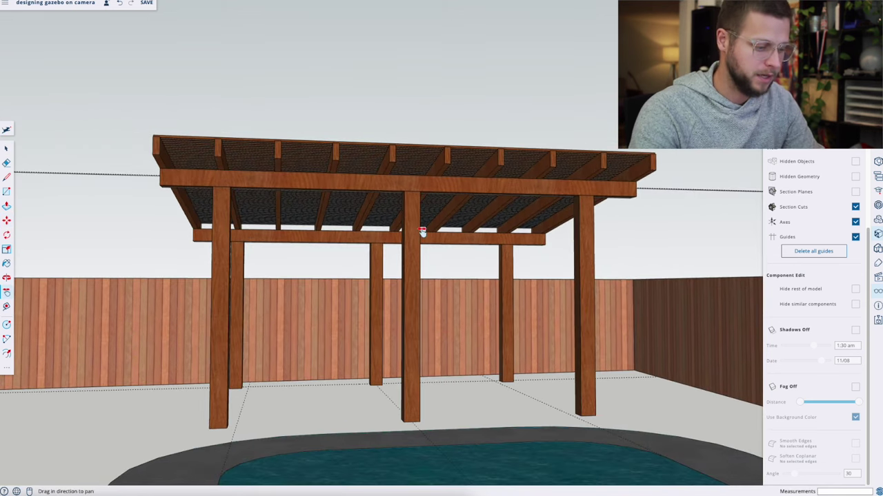
pyautogui.moveTo(414, 229); pyautogui.dragTo(481, 276, button='middle')
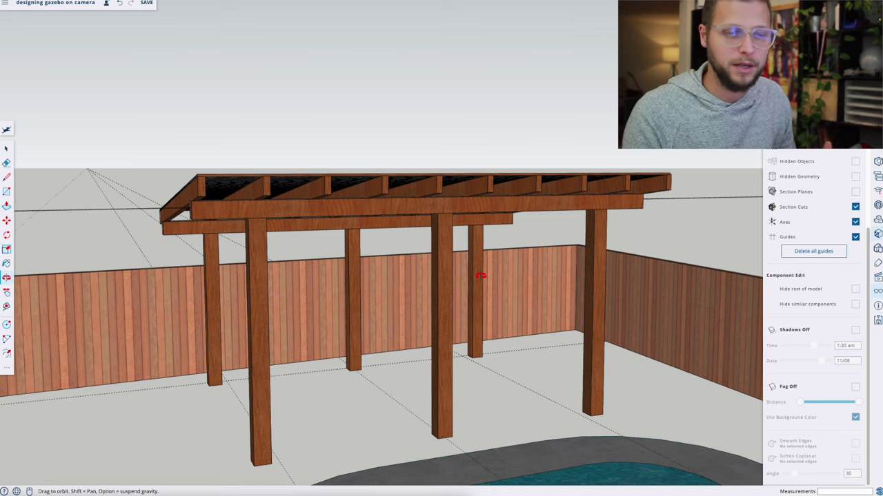
# - Move the post's top block down onto the lower beam and place a 3-inch guide
pyautogui.scroll(5, 223, 209)
pyautogui.keyDown('shift'); pyautogui.moveTo(223, 209); pyautogui.dragTo(299, 194, button='middle'); pyautogui.keyUp('shift')
pyautogui.scroll(2, 300, 194)
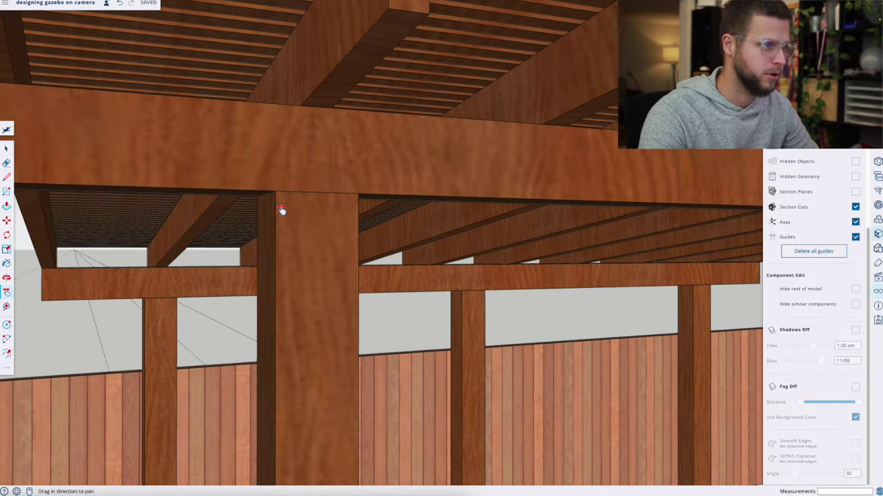
pyautogui.click(280, 207)
pyautogui.press('m')
pyautogui.click(275, 191)
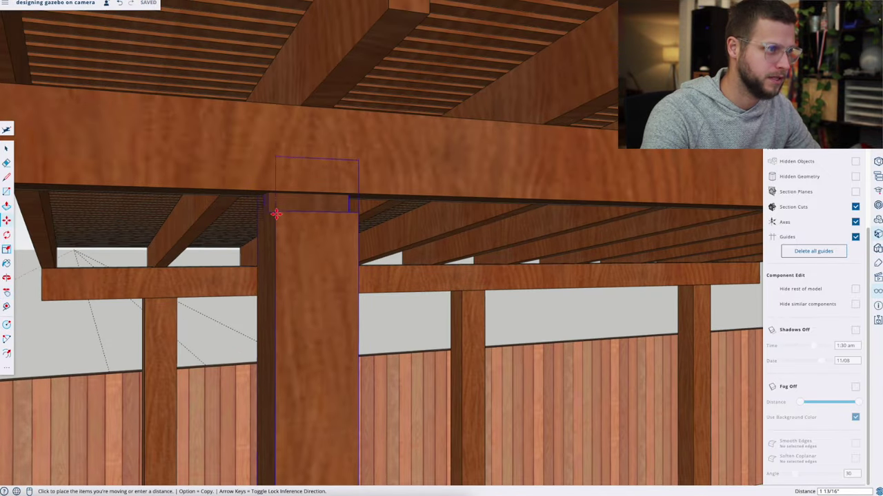
pyautogui.click(274, 286)
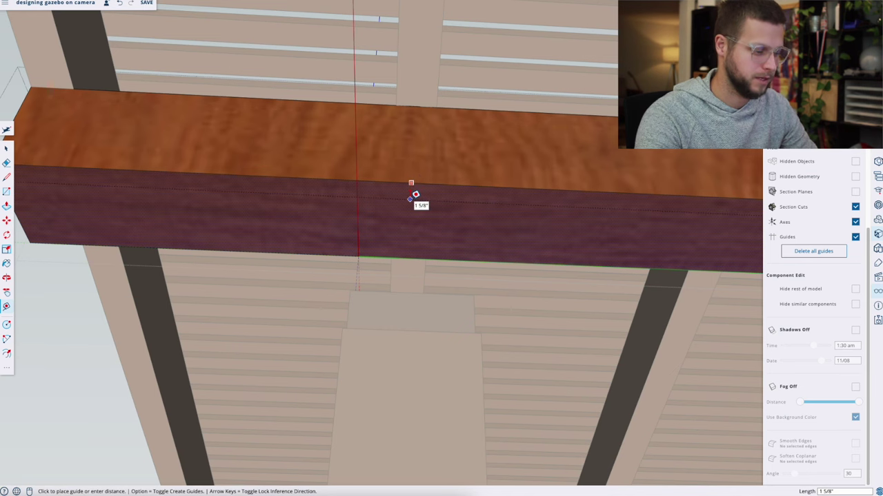
pyautogui.write('3')
pyautogui.press('Return')
# - Raise the upright piece 12 inches into the beam
pyautogui.moveTo(416, 195); pyautogui.dragTo(634, 163, button='middle')
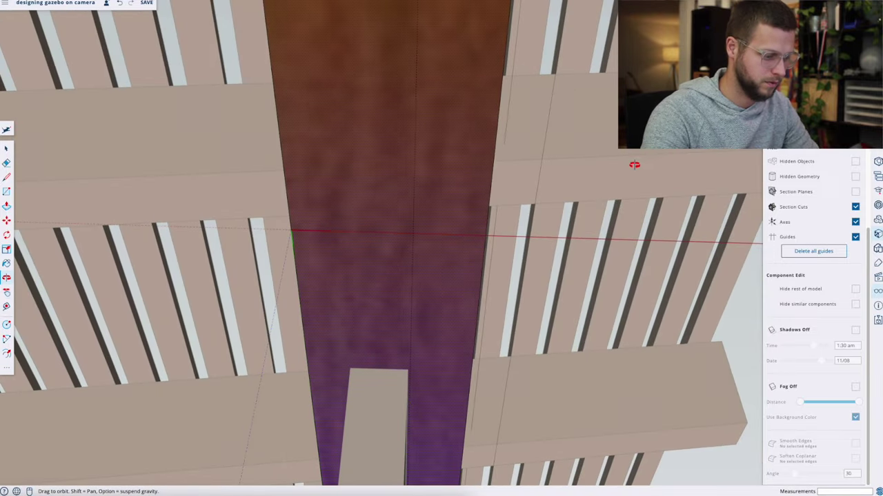
pyautogui.click(296, 261)
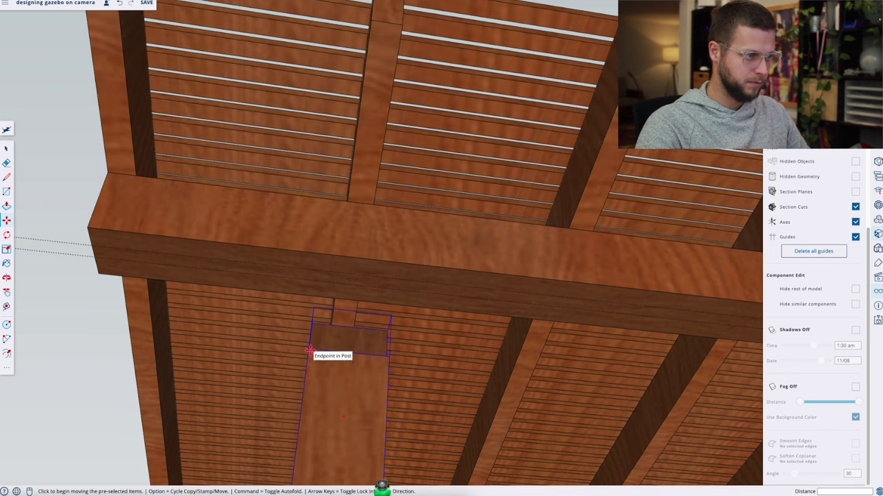
pyautogui.click(312, 353)
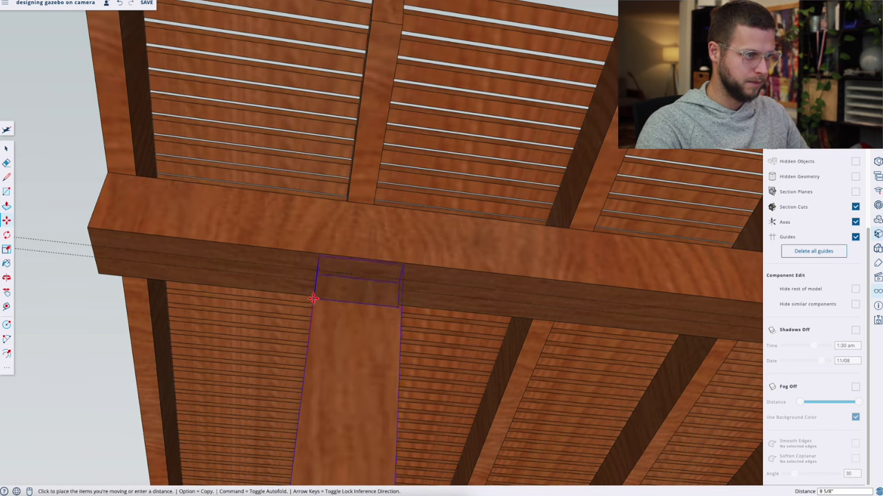
pyautogui.write('12')
pyautogui.press('Return')
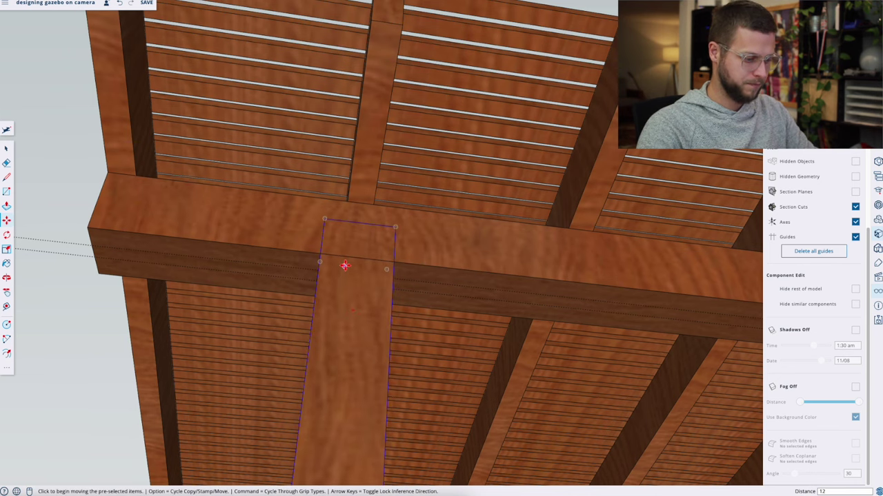
pyautogui.moveTo(345, 262); pyautogui.dragTo(448, 270, button='middle')
# - Open the beam component and add a guide along its lower edge
pyautogui.press('t')
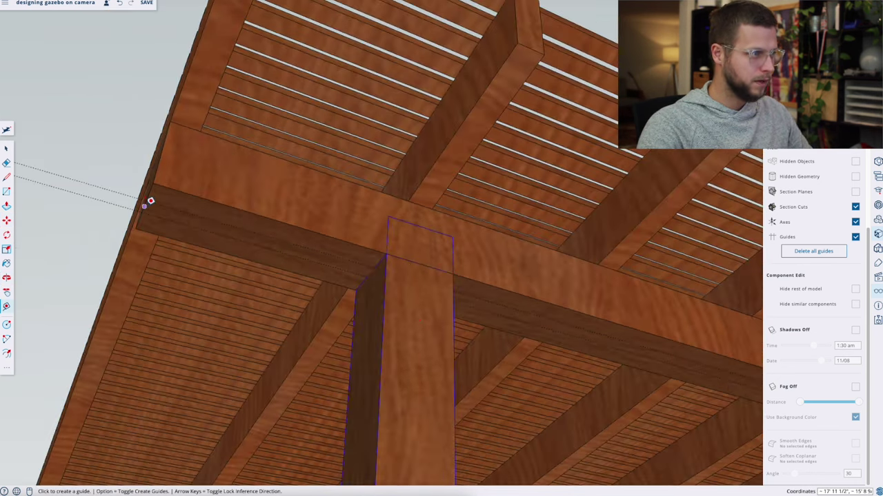
pyautogui.press('space')
pyautogui.doubleClick(151, 202)
pyautogui.press('t')
pyautogui.click(152, 201)
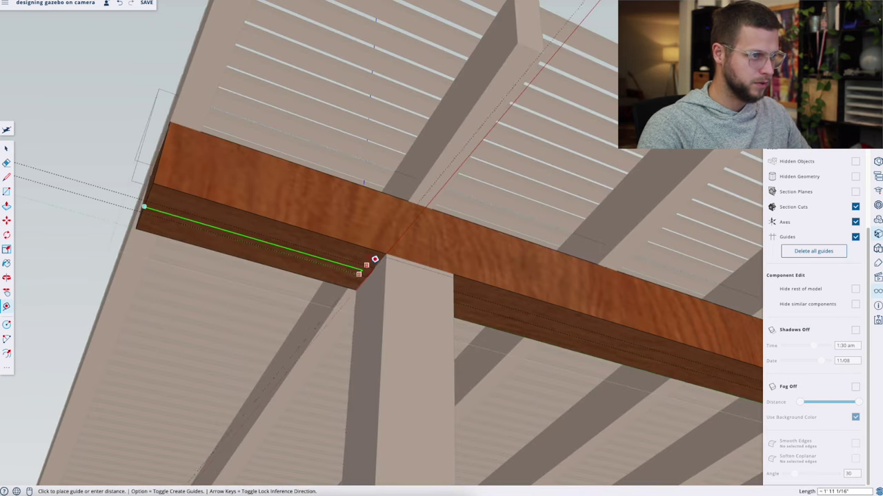
pyautogui.click(381, 267)
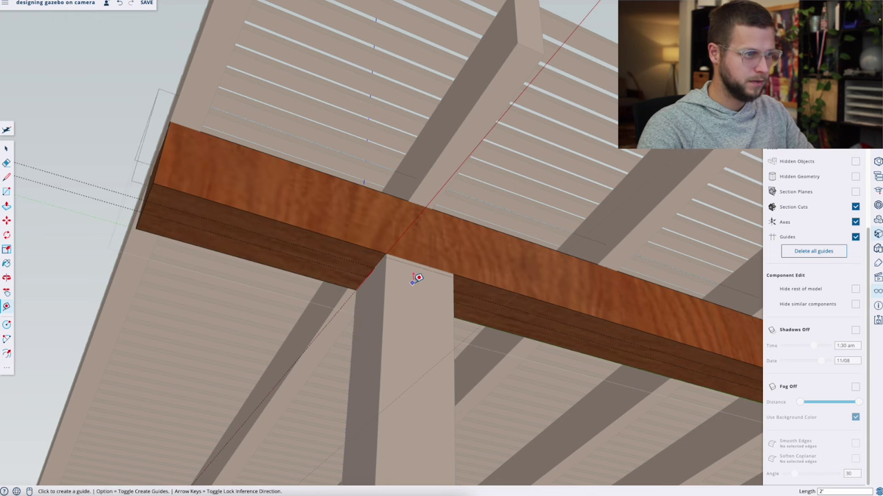
# - Add further guides along the beam, including one 9' 8" from its end
pyautogui.moveTo(481, 270); pyautogui.dragTo(167, 250, button='middle')
pyautogui.click(91, 272)
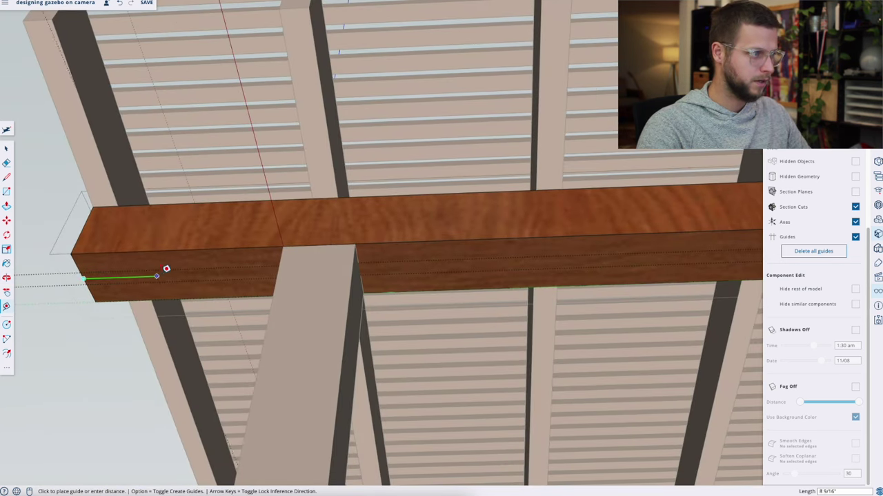
pyautogui.click(359, 266)
pyautogui.moveTo(359, 266); pyautogui.dragTo(72, 284, button='middle')
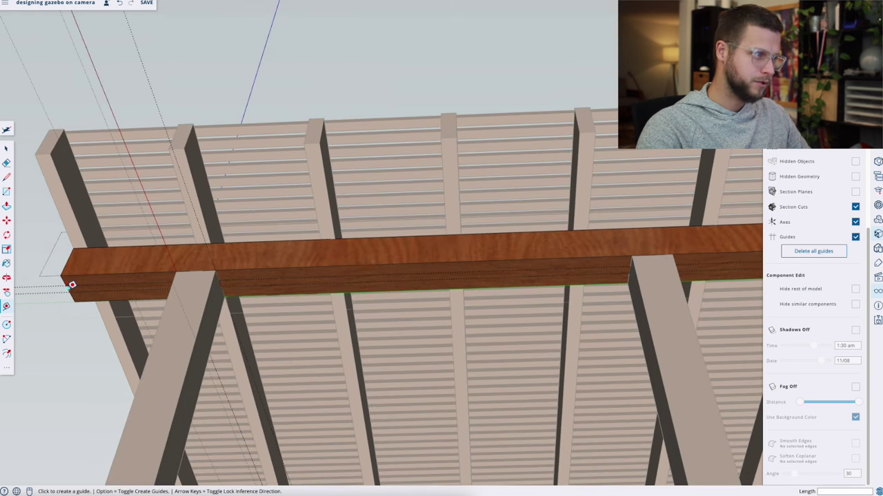
pyautogui.click(72, 284)
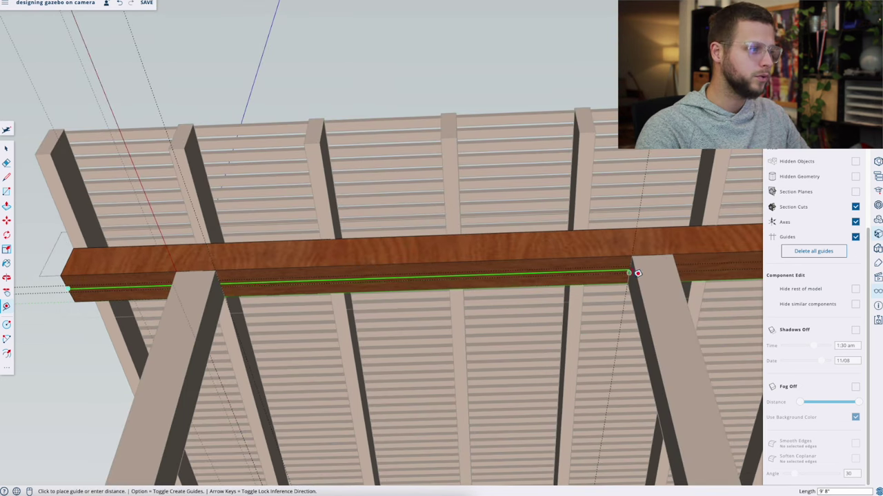
pyautogui.click(640, 277)
pyautogui.moveTo(400, 246); pyautogui.dragTo(542, 232, button='middle')
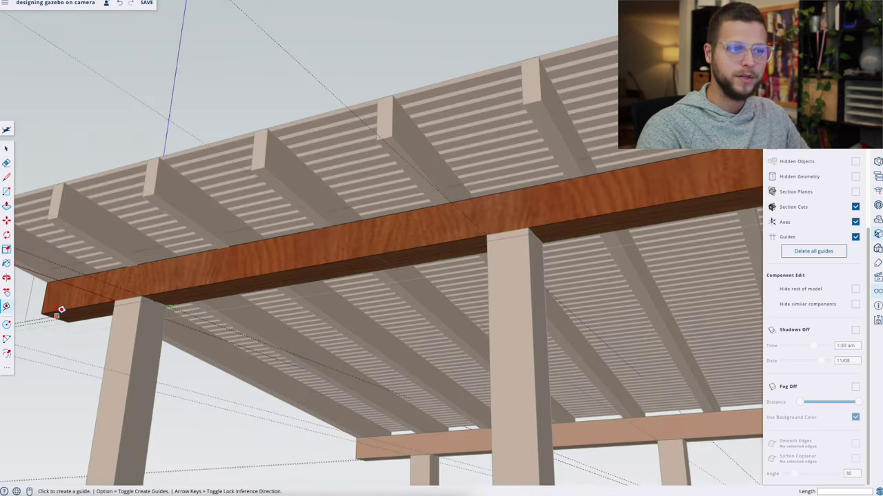
pyautogui.scroll(5, 60, 314)
pyautogui.click(60, 312)
pyautogui.scroll(-5, 443, 252)
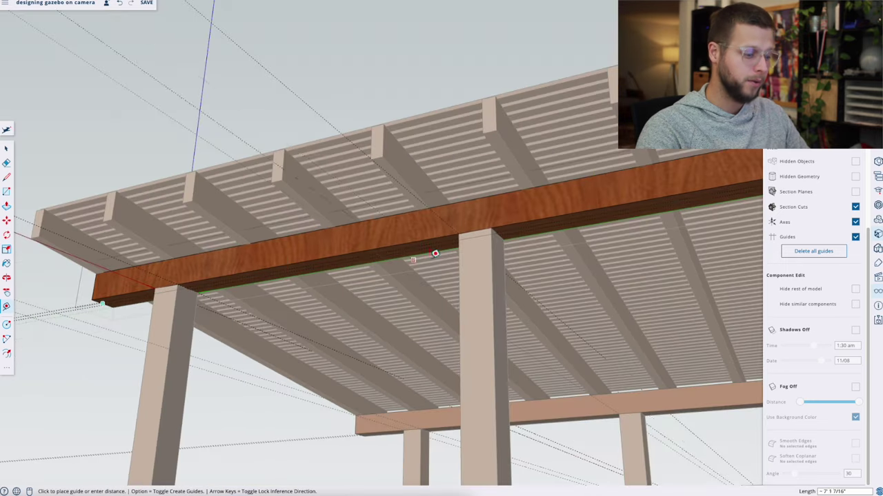
# - Hide the board blocking the beam face
pyautogui.press('space')
pyautogui.scroll(8, 305, 200)
pyautogui.rightClick(306, 200)
pyautogui.click(317, 242)
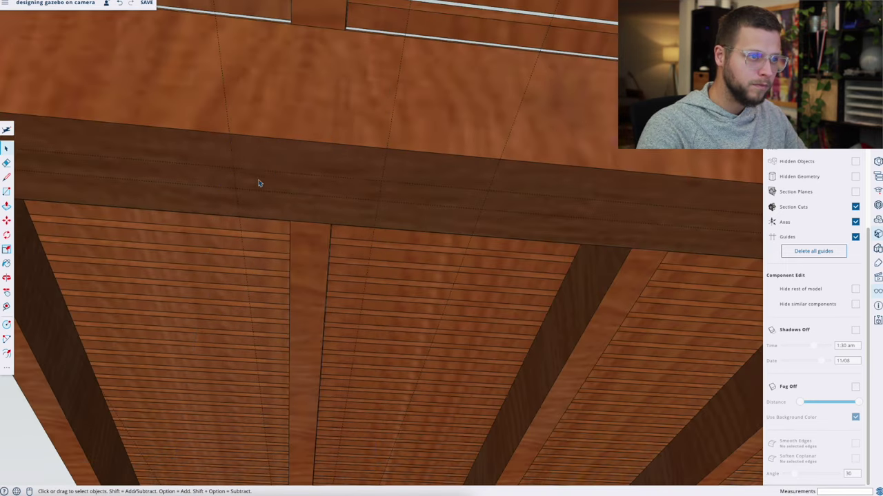
# - Draw a rectangle on the beam face between the guide intersections
pyautogui.moveTo(257, 182)
pyautogui.mouseDown(button='middle')
pyautogui.moveTo(302, 173)
pyautogui.moveTo(305, 84)
pyautogui.mouseUp(button='middle')
pyautogui.press('r')
pyautogui.click(197, 153)
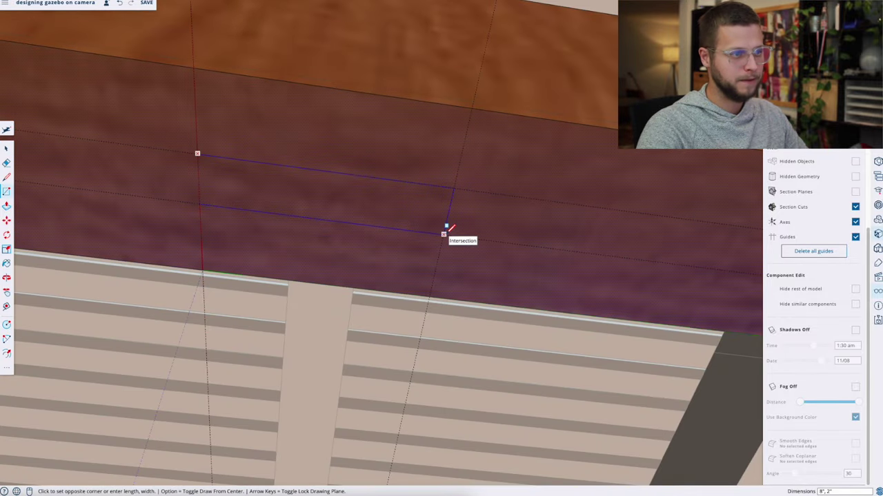
pyautogui.click(443, 235)
# - Push the rectangle into the beam to form a mortise about 5 1/4" deep
pyautogui.press('space')
pyautogui.click(405, 216)
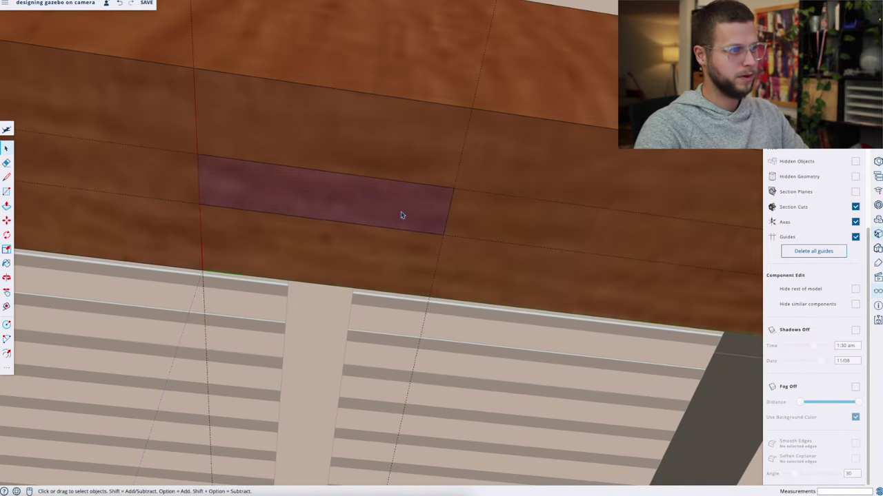
pyautogui.press('p')
pyautogui.click(395, 213)
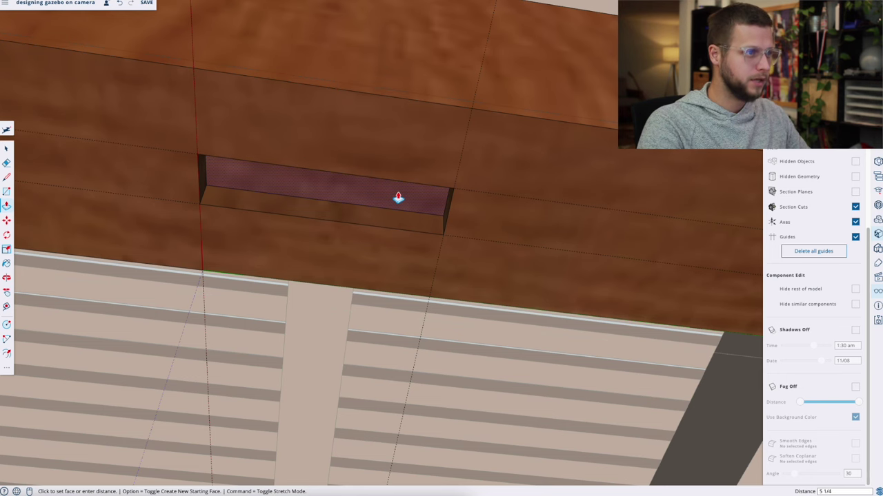
pyautogui.click(398, 198)
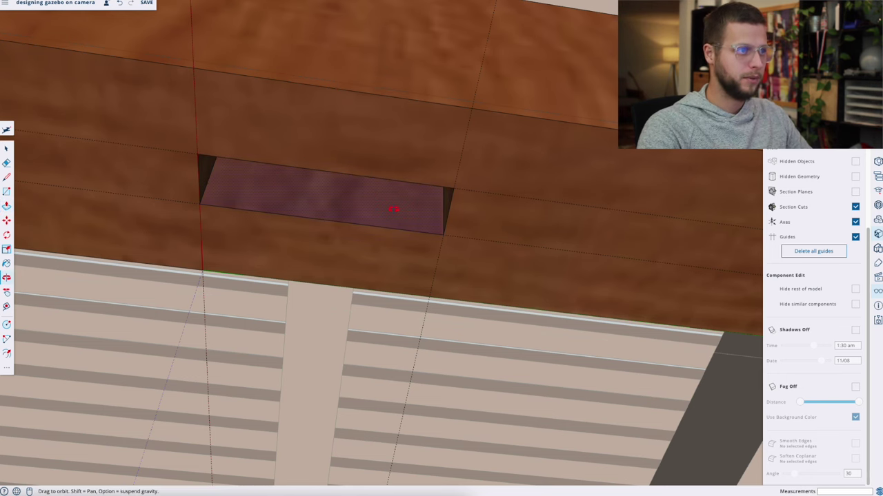
pyautogui.moveTo(393, 202); pyautogui.dragTo(317, 191, button='middle')
pyautogui.scroll(-3, 363, 242)
# - Exit the beam component and hide the post under the mortise joint
pyautogui.scroll(4, 404, 203)
pyautogui.click(368, 238)
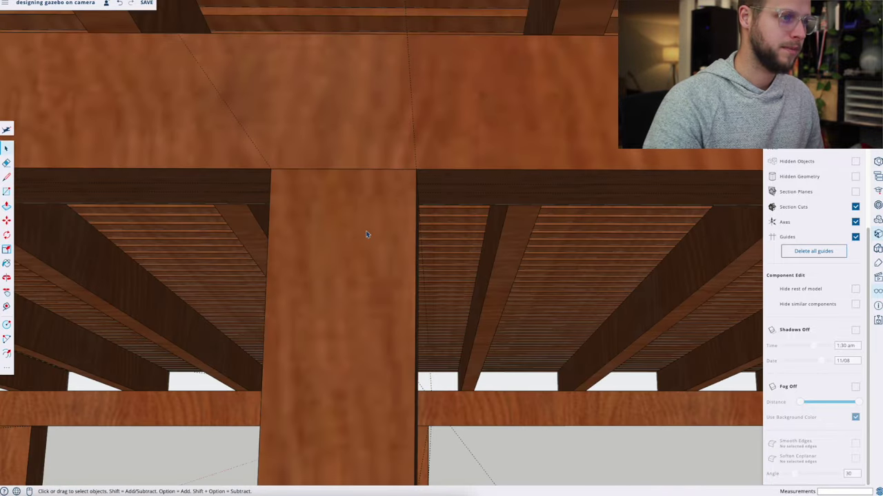
pyautogui.click(359, 228)
pyautogui.rightClick(359, 229)
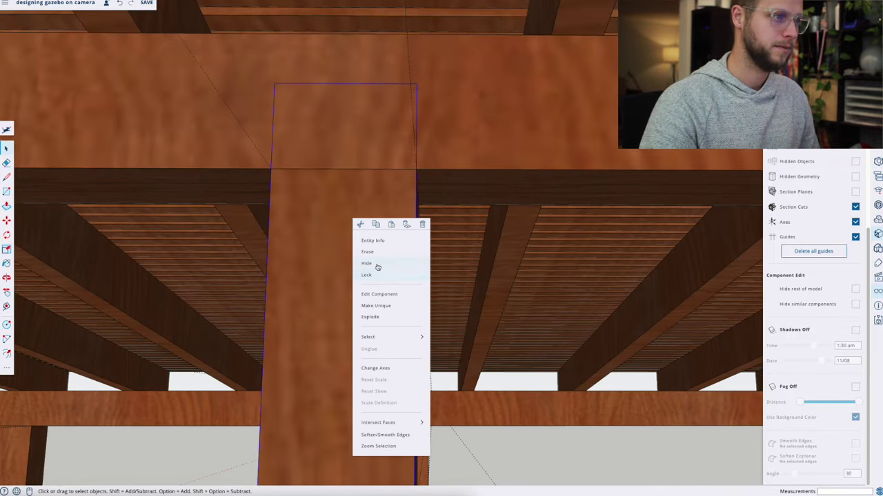
pyautogui.click(366, 264)
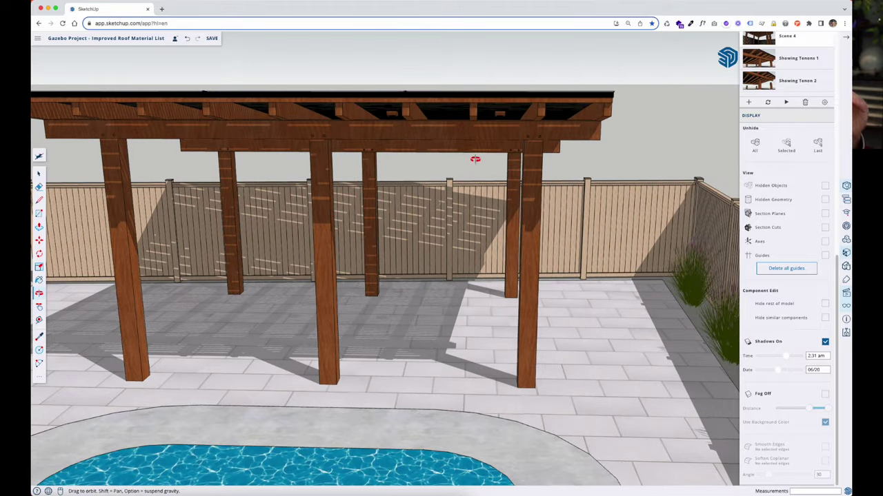
pyautogui.moveTo(475, 159); pyautogui.dragTo(451, 86)
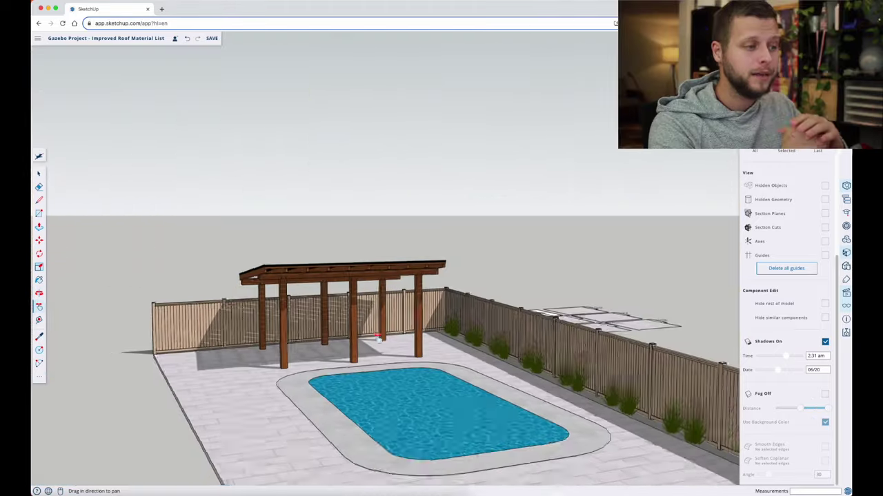
pyautogui.scroll(5, 350, 316)
pyautogui.scroll(3, 348, 296)
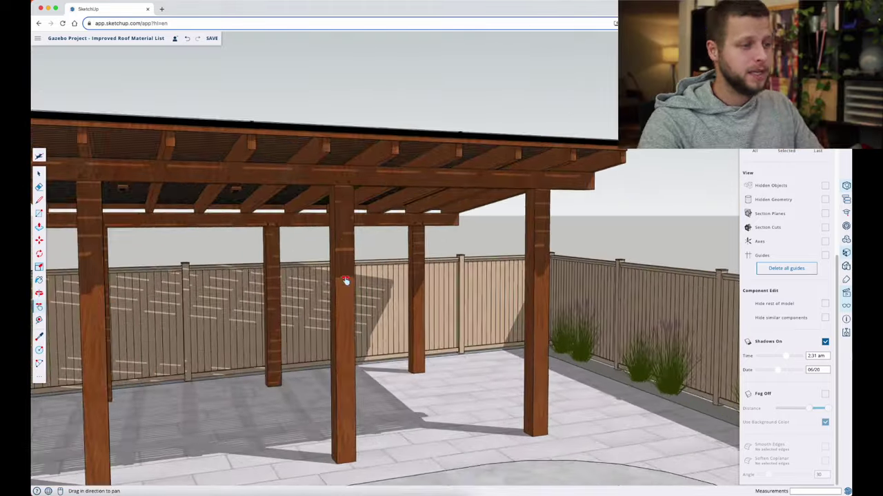
pyautogui.moveTo(345, 282); pyautogui.dragTo(358, 108, button='middle')
pyautogui.scroll(6, 380, 93)
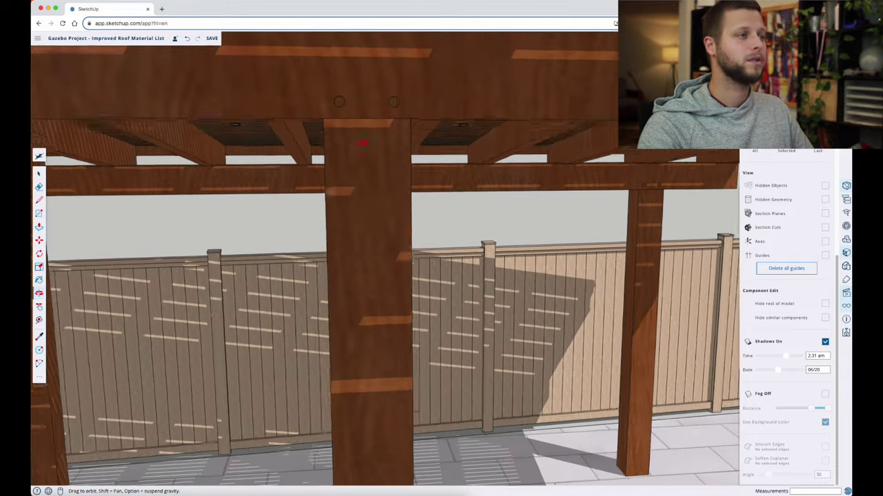
pyautogui.moveTo(362, 142)
pyautogui.mouseDown(button='middle')
pyautogui.moveTo(369, 187)
pyautogui.moveTo(375, 131)
pyautogui.mouseUp(button='middle')
pyautogui.scroll(-3, 360, 172)
pyautogui.scroll(-4, 361, 173)
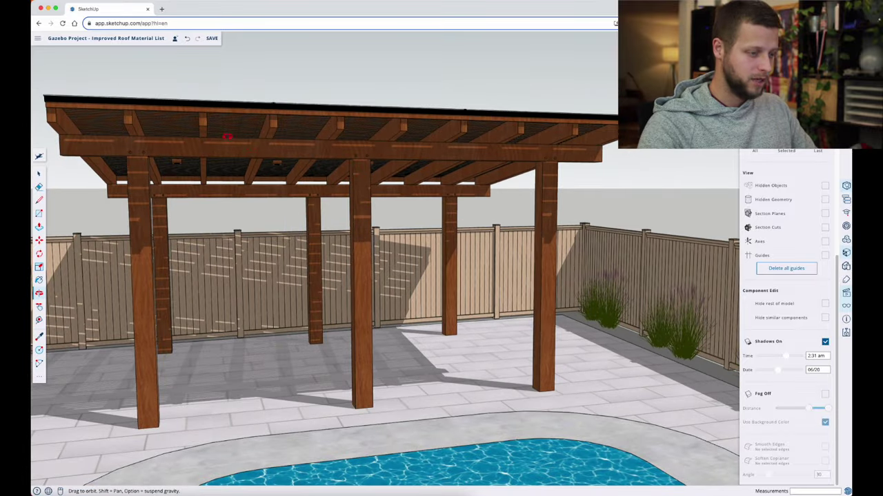
pyautogui.moveTo(224, 136); pyautogui.dragTo(534, 203, button='middle')
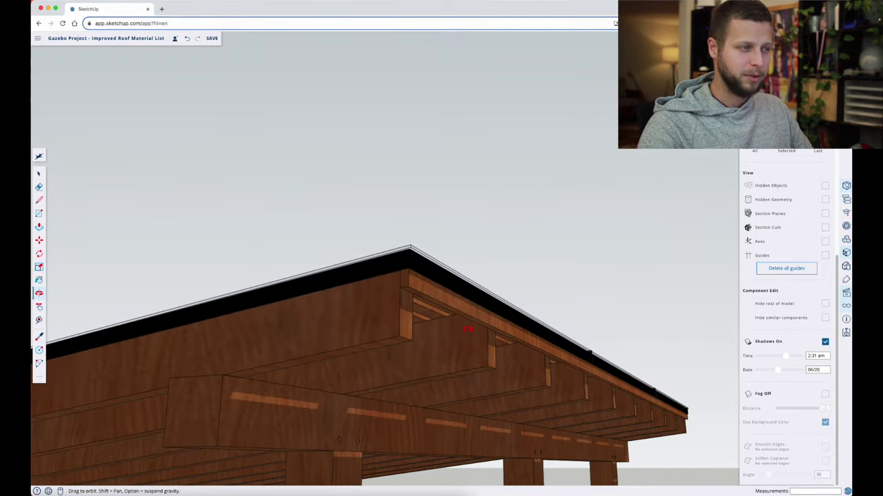
pyautogui.moveTo(443, 289); pyautogui.dragTo(497, 209, button='middle')
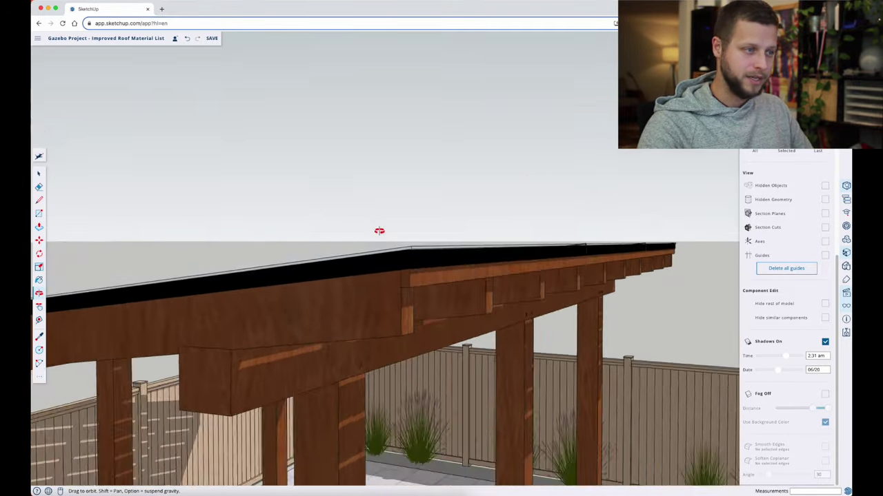
pyautogui.moveTo(358, 233); pyautogui.dragTo(227, 222)
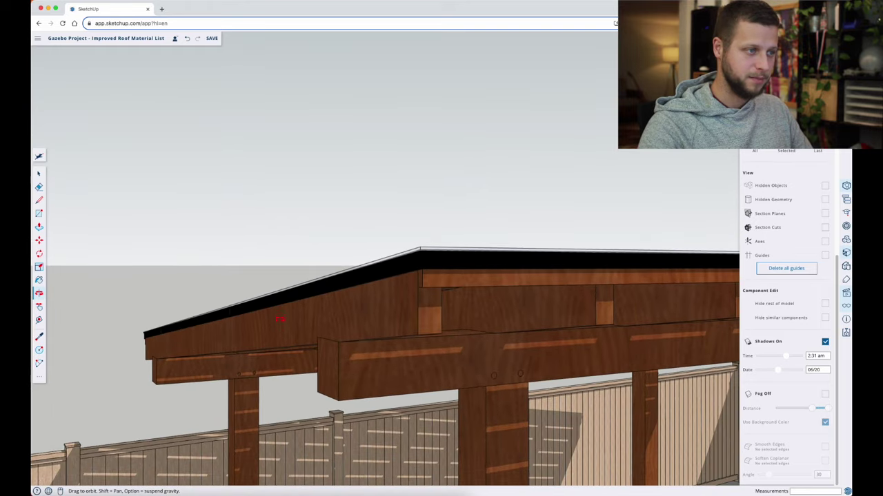
pyautogui.keyDown('shift'); pyautogui.moveTo(367, 328); pyautogui.dragTo(282, 298, button='middle'); pyautogui.keyUp('shift')
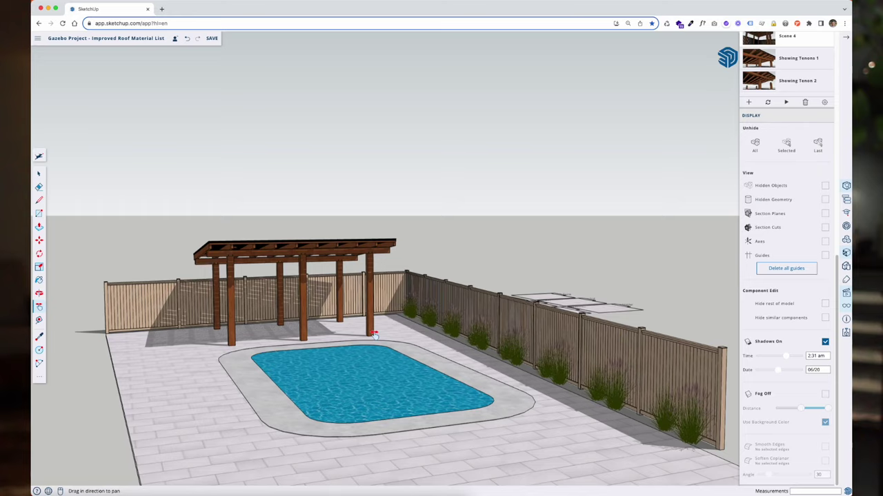
pyautogui.keyDown('shift'); pyautogui.moveTo(373, 334); pyautogui.dragTo(428, 361, button='middle'); pyautogui.keyUp('shift')
pyautogui.scroll(5, 372, 331)
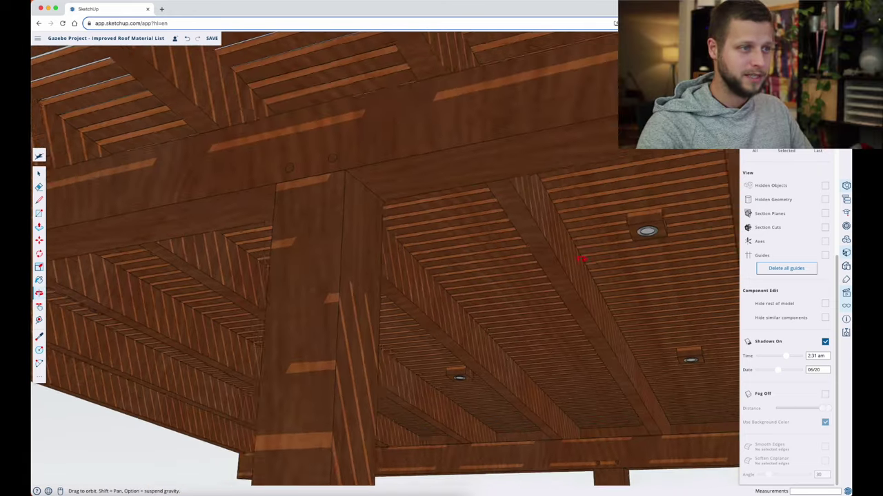
pyautogui.moveTo(582, 259); pyautogui.dragTo(471, 263)
pyautogui.moveTo(559, 263); pyautogui.dragTo(424, 256)
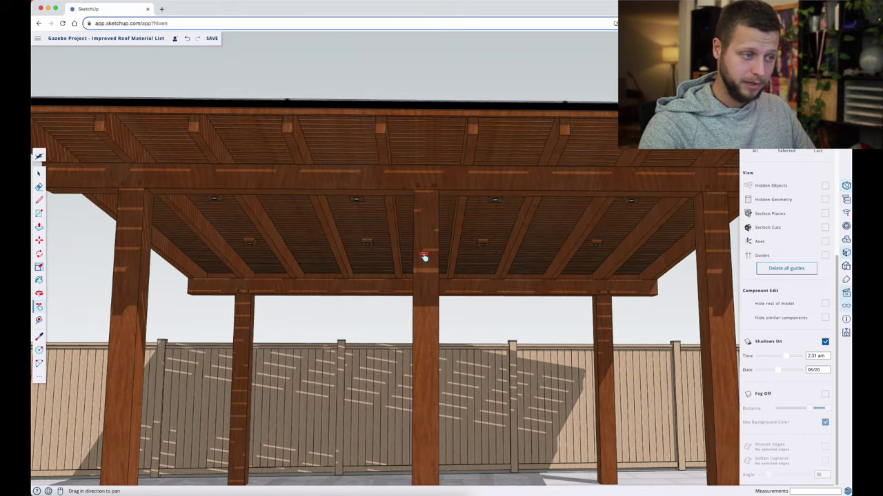